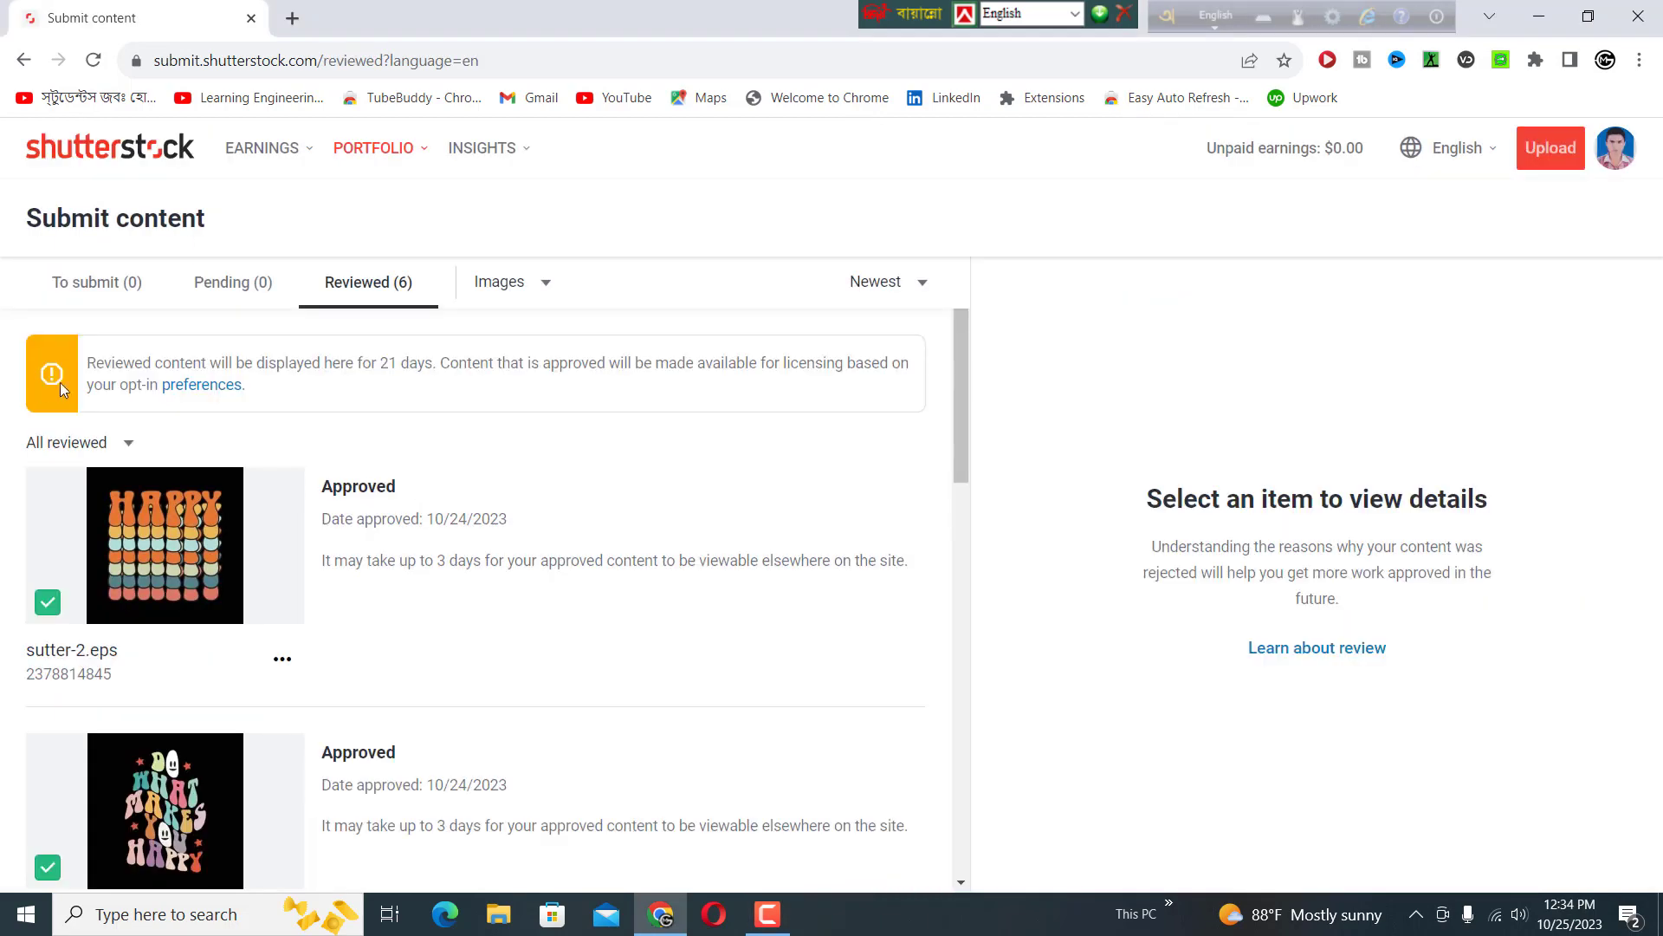
left_click(305, 154)
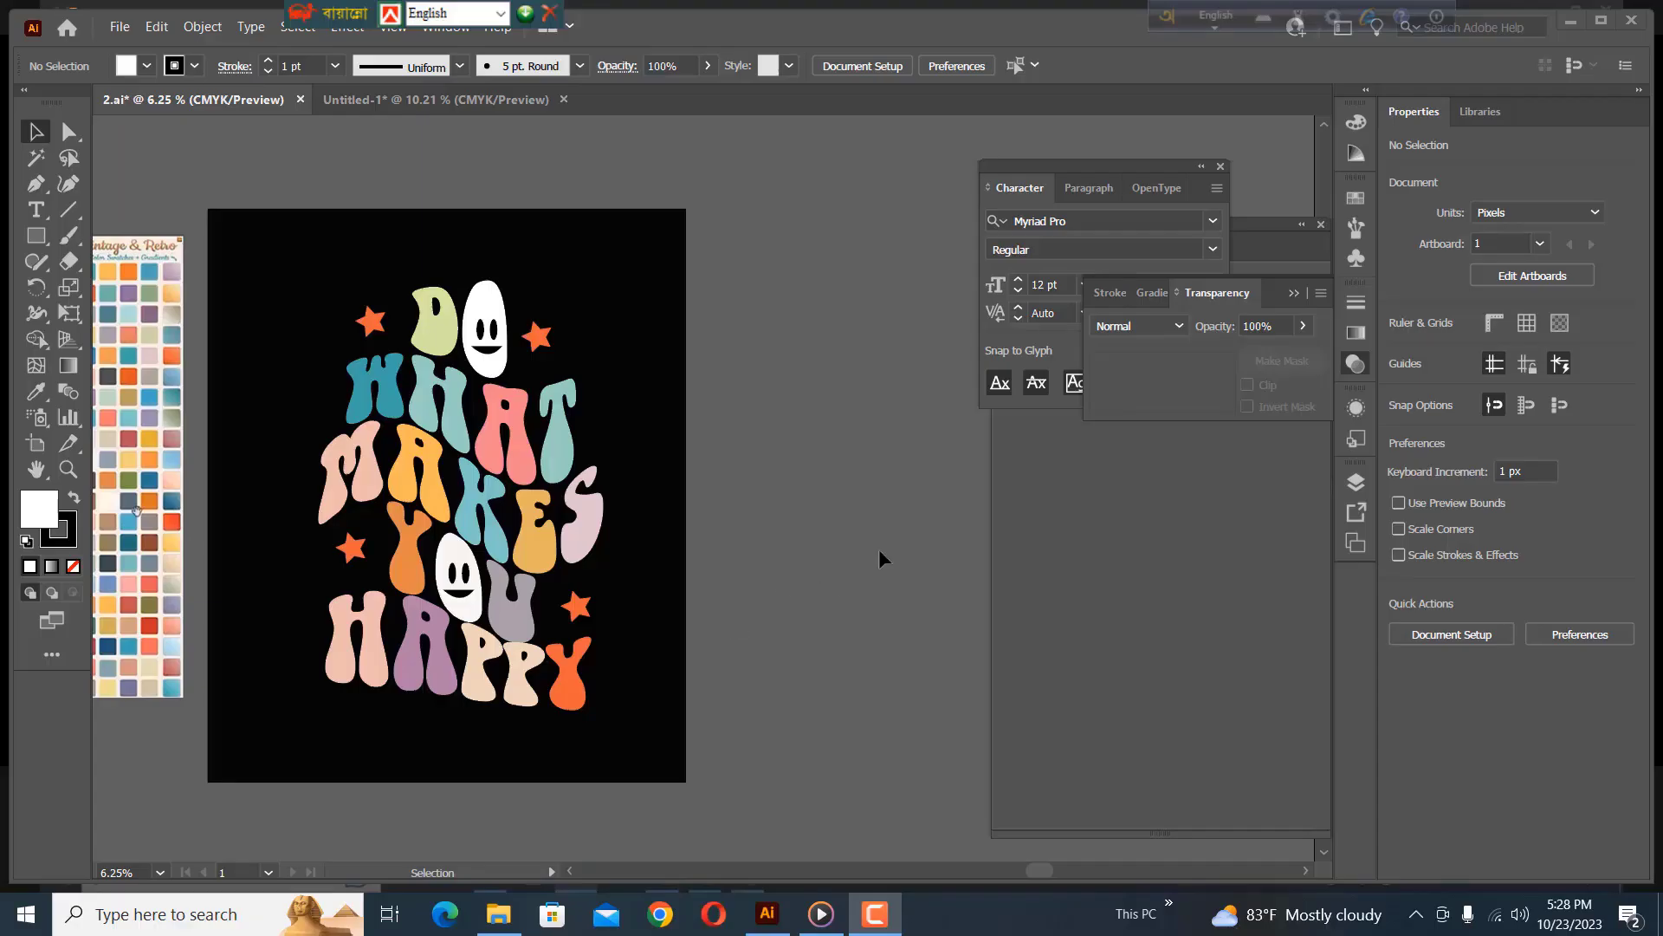
Start a new document and set its width and height to 3000 px.
left_click(120, 27)
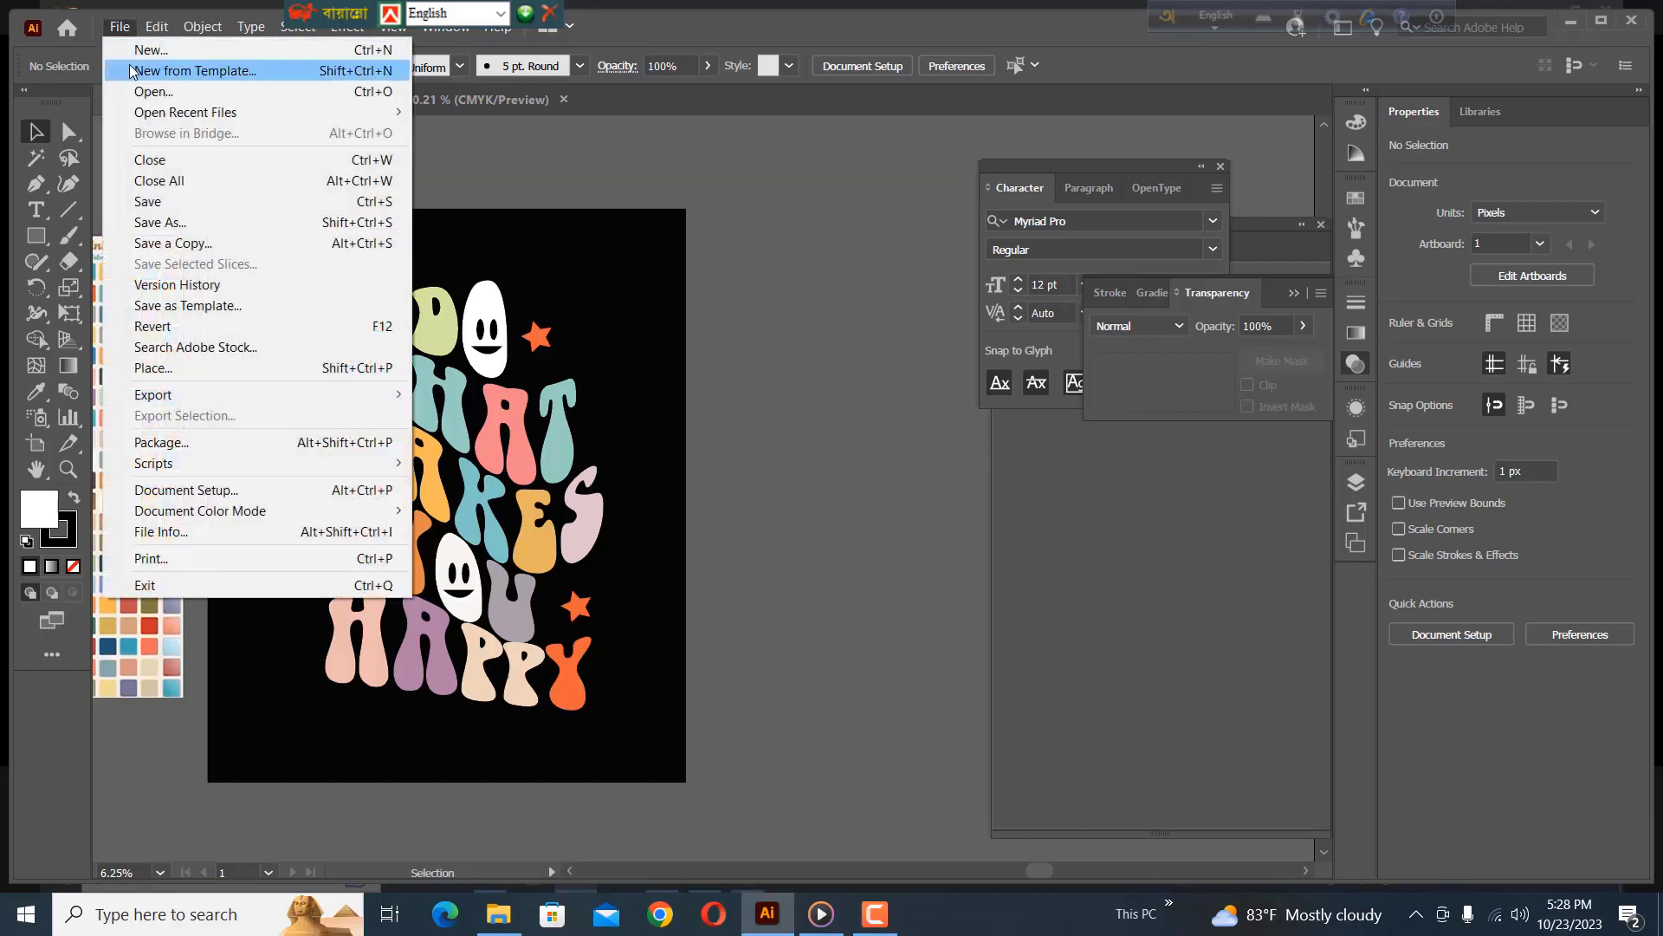
left_click(162, 52)
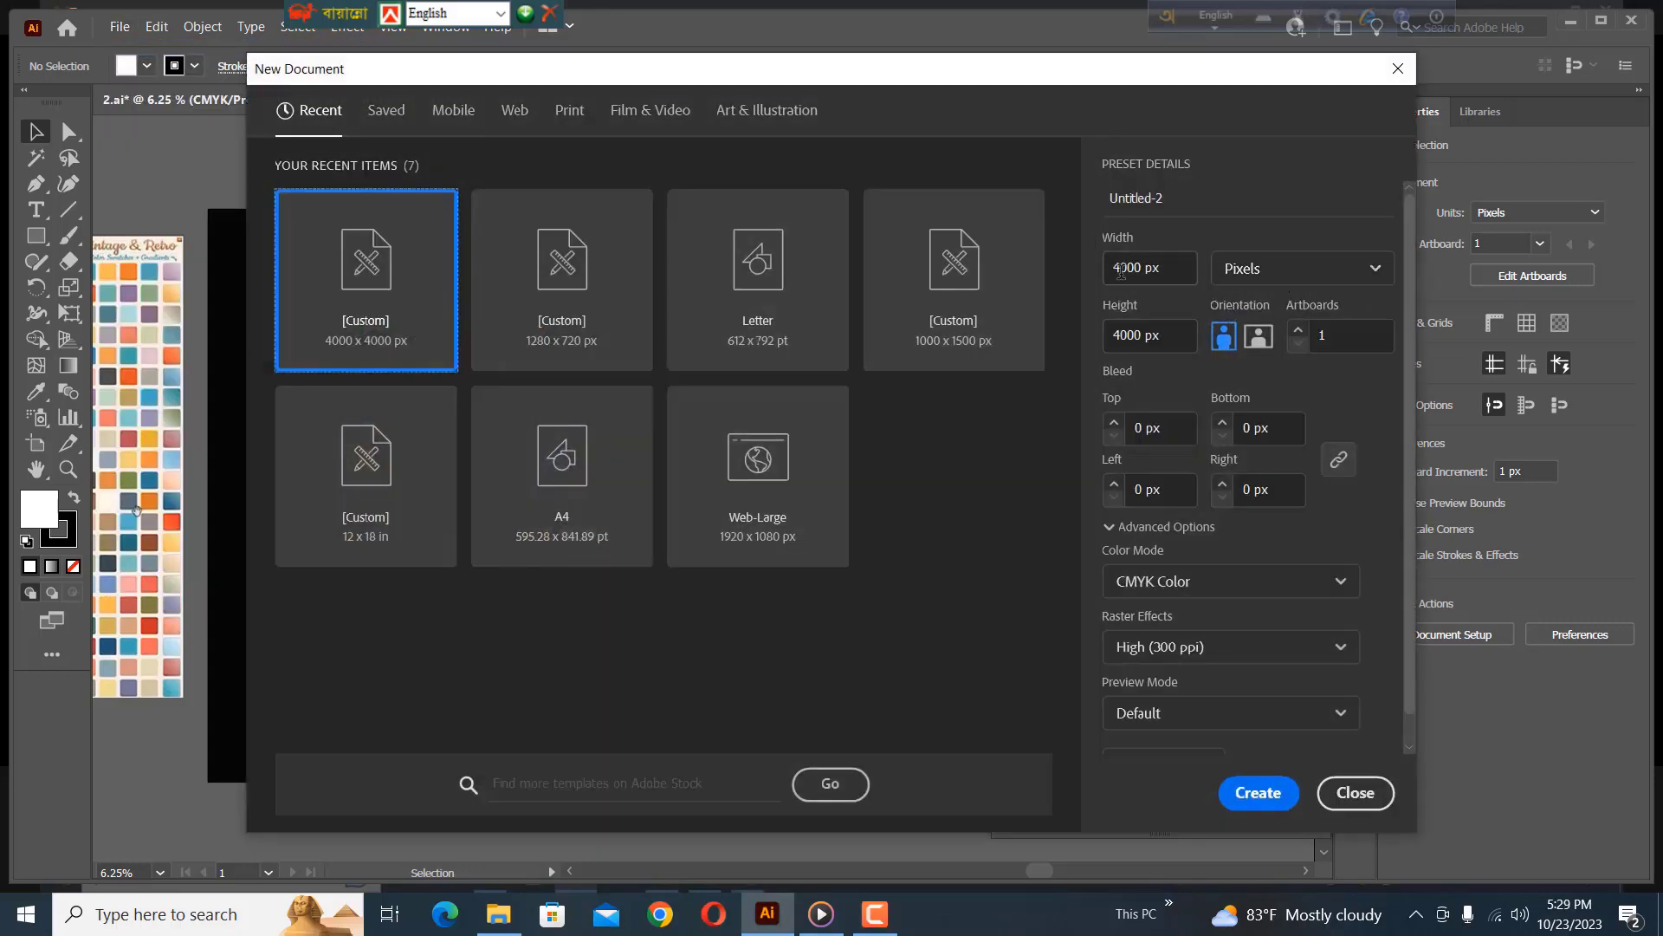
left_click(1121, 272)
key("BackSpace")
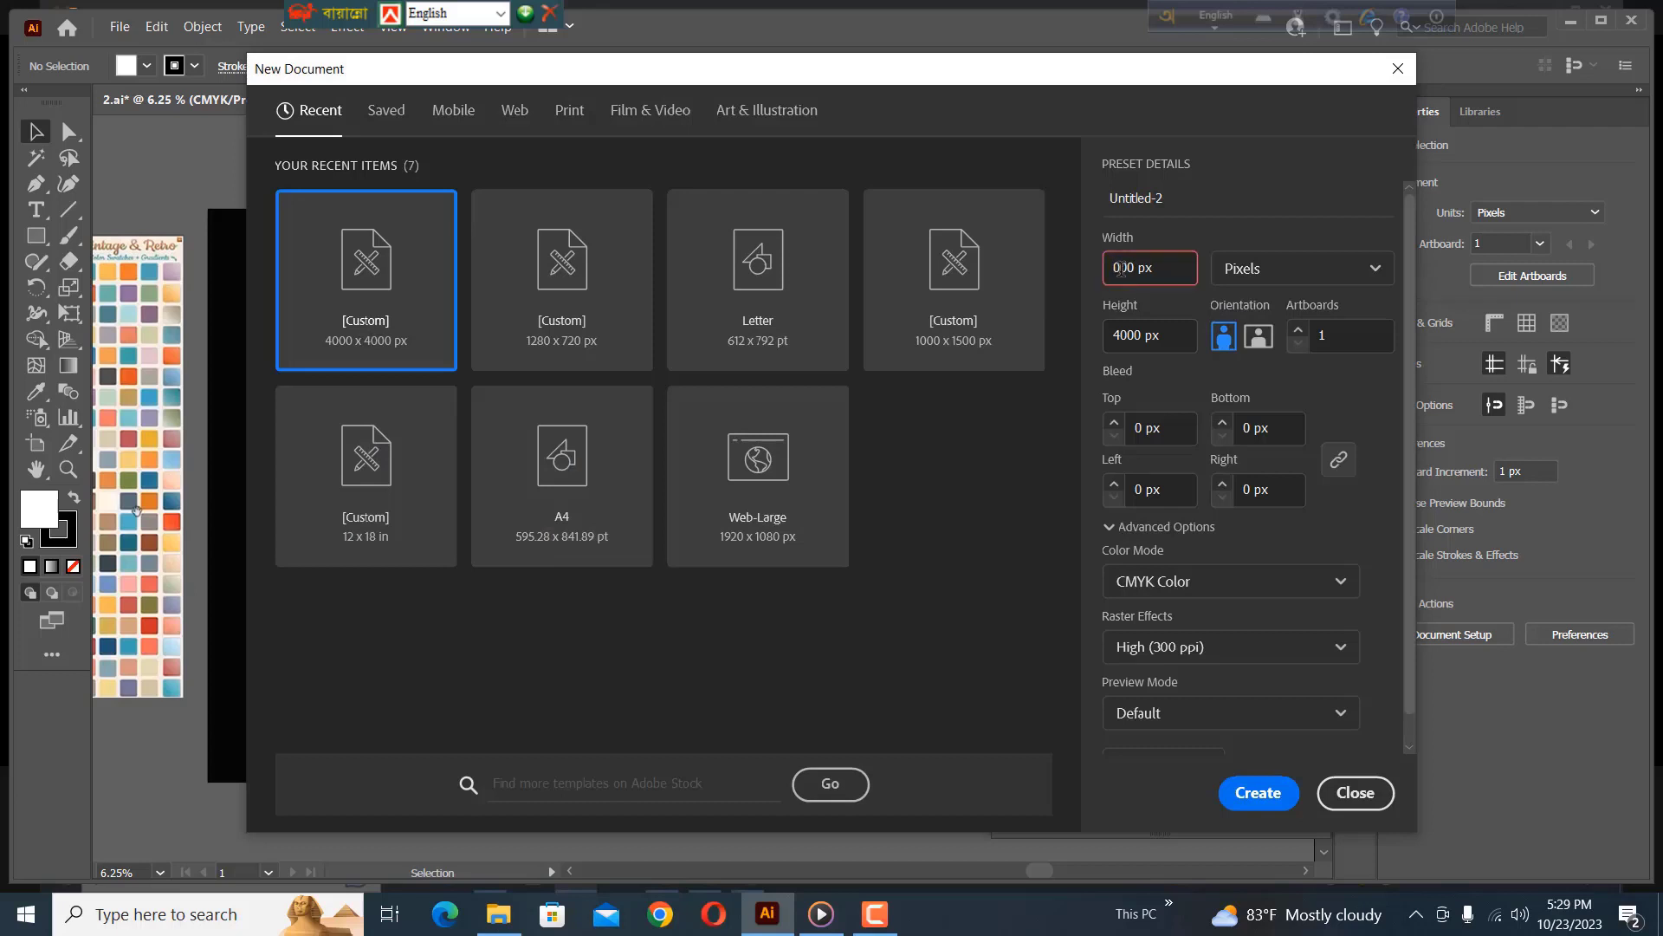
type("3")
key("Tab")
type("3000")
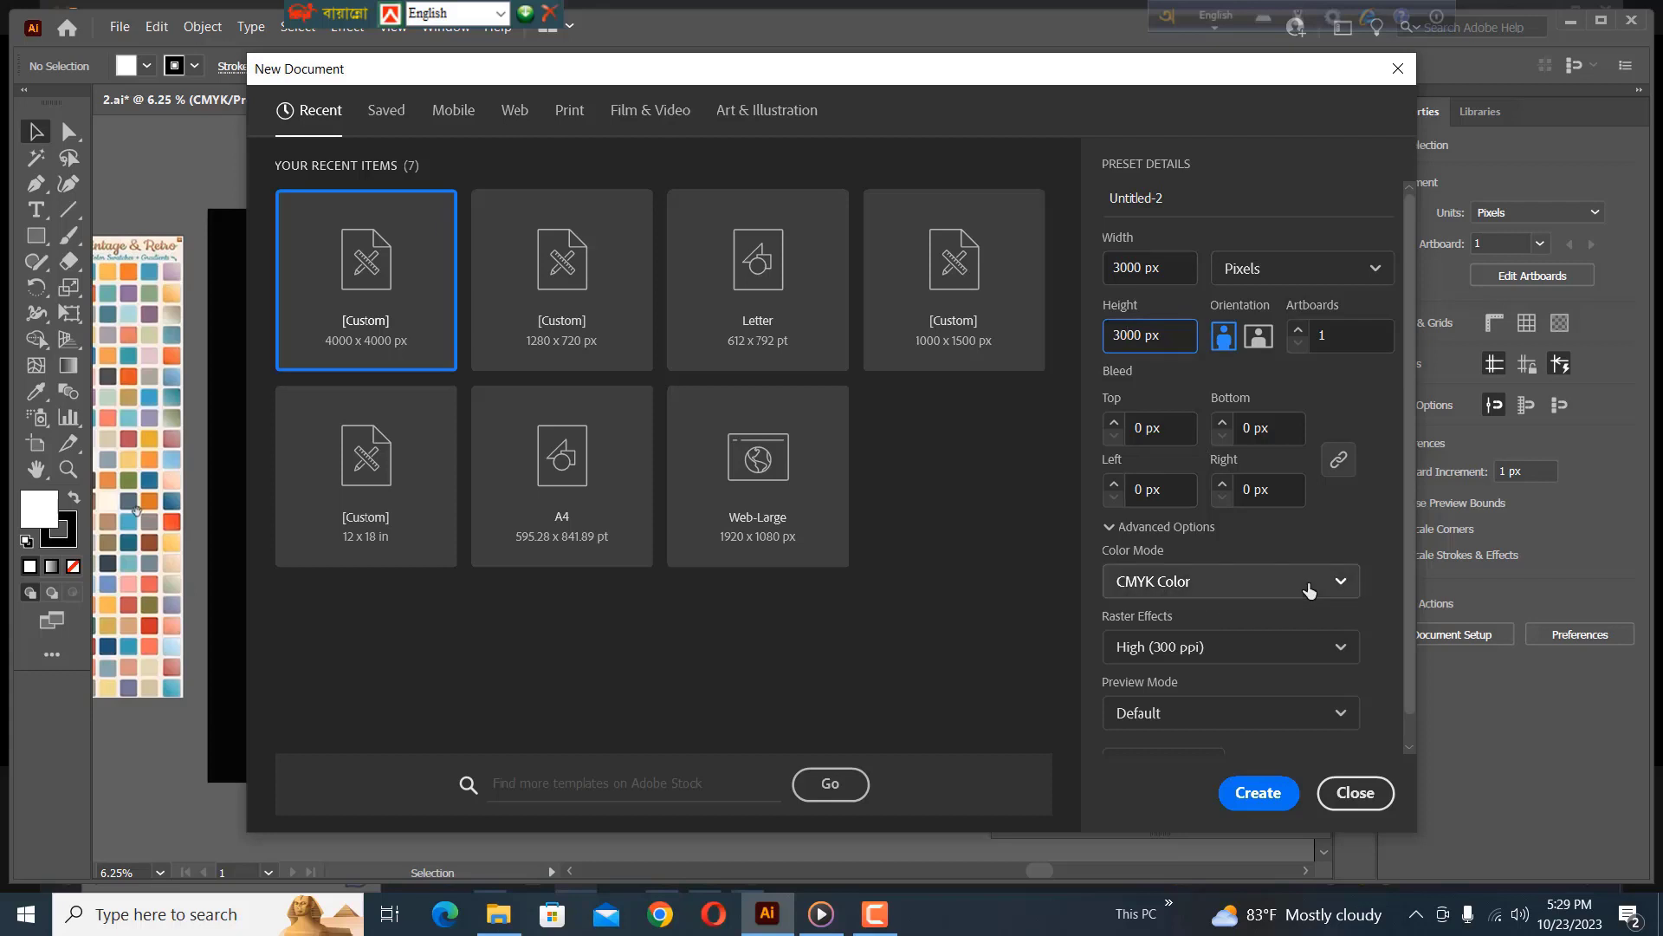
Set the new document's color mode to RGB Color and create it.
left_click(1309, 591)
left_click(1133, 625)
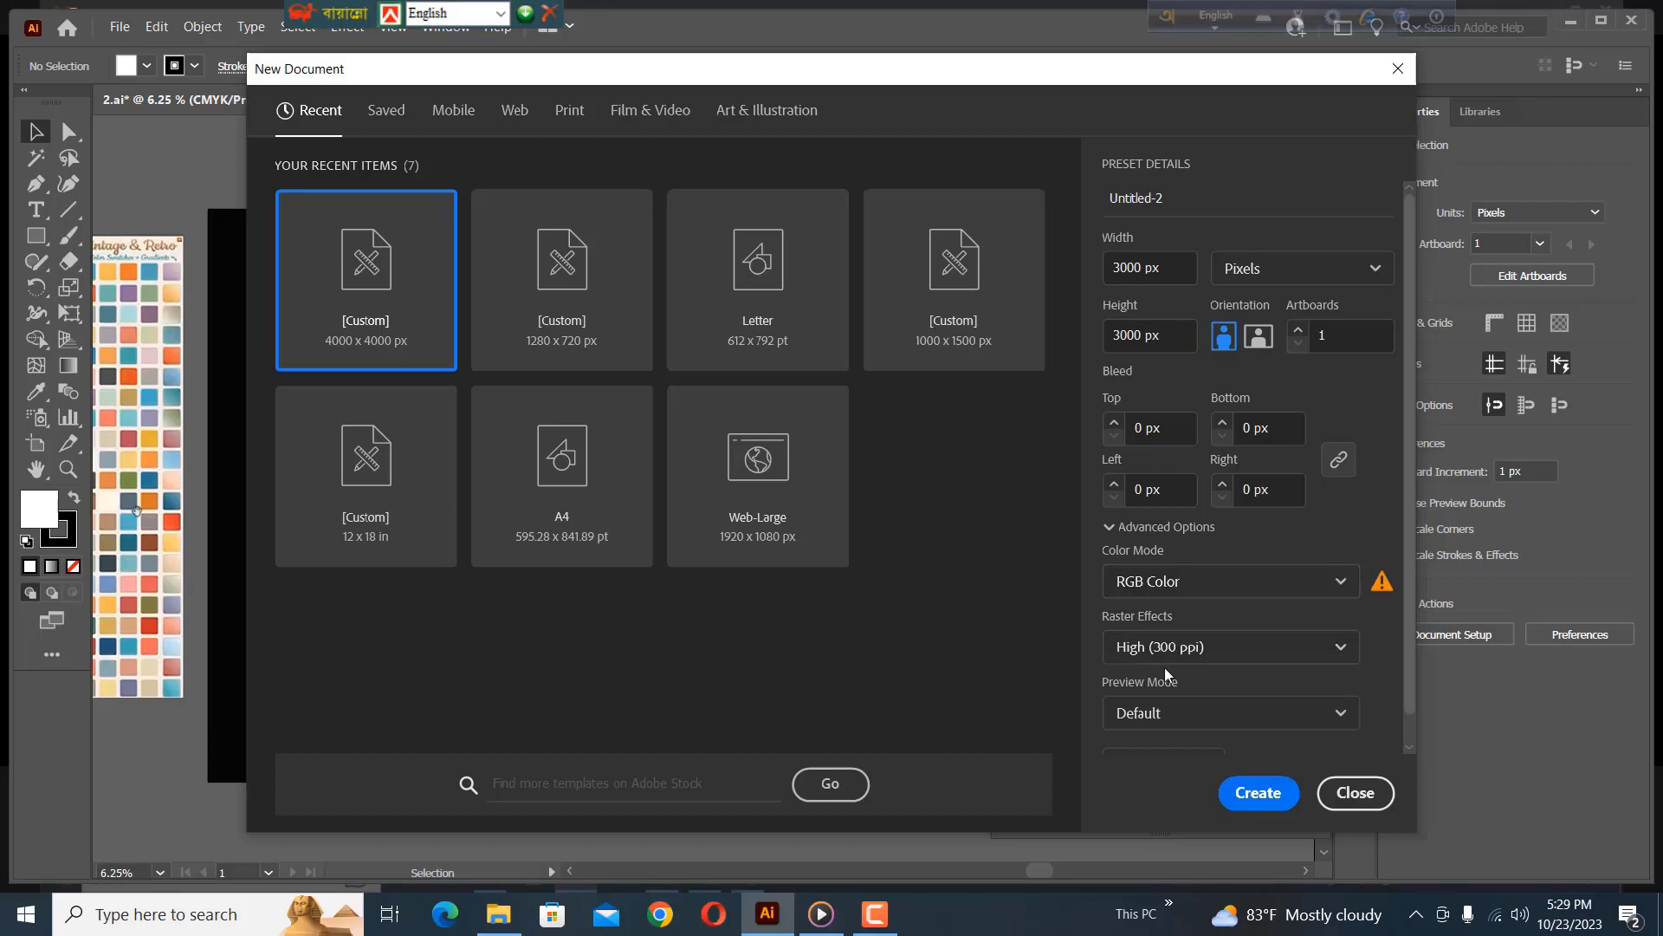
scroll(1214, 651, "down", 1)
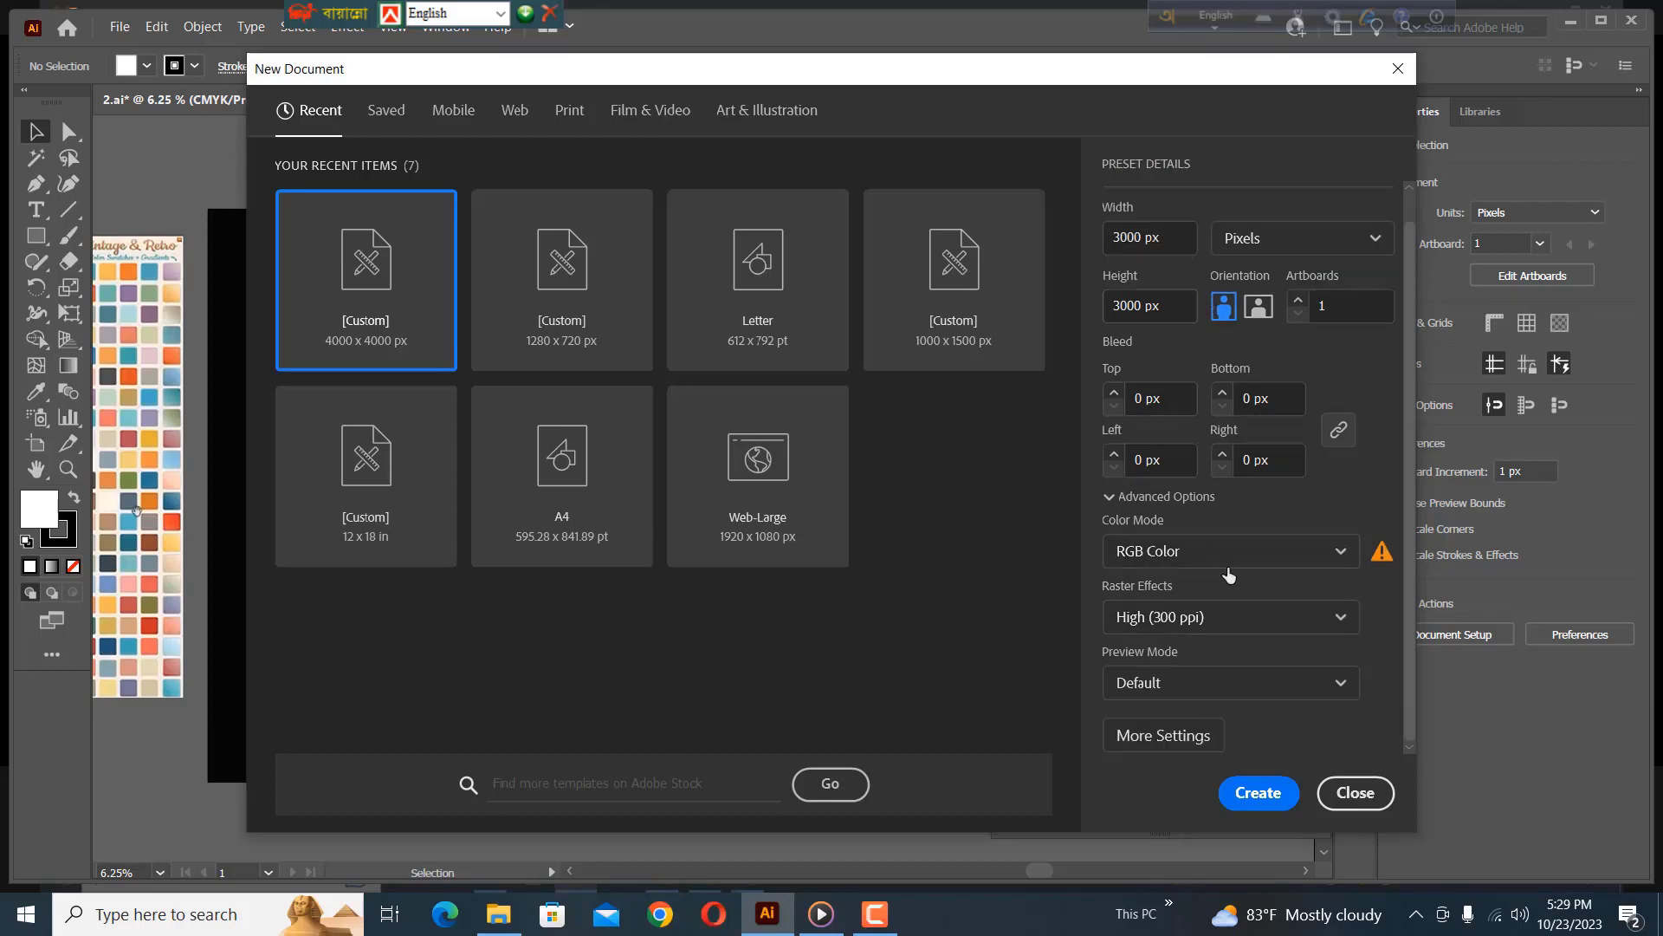
left_click(1253, 791)
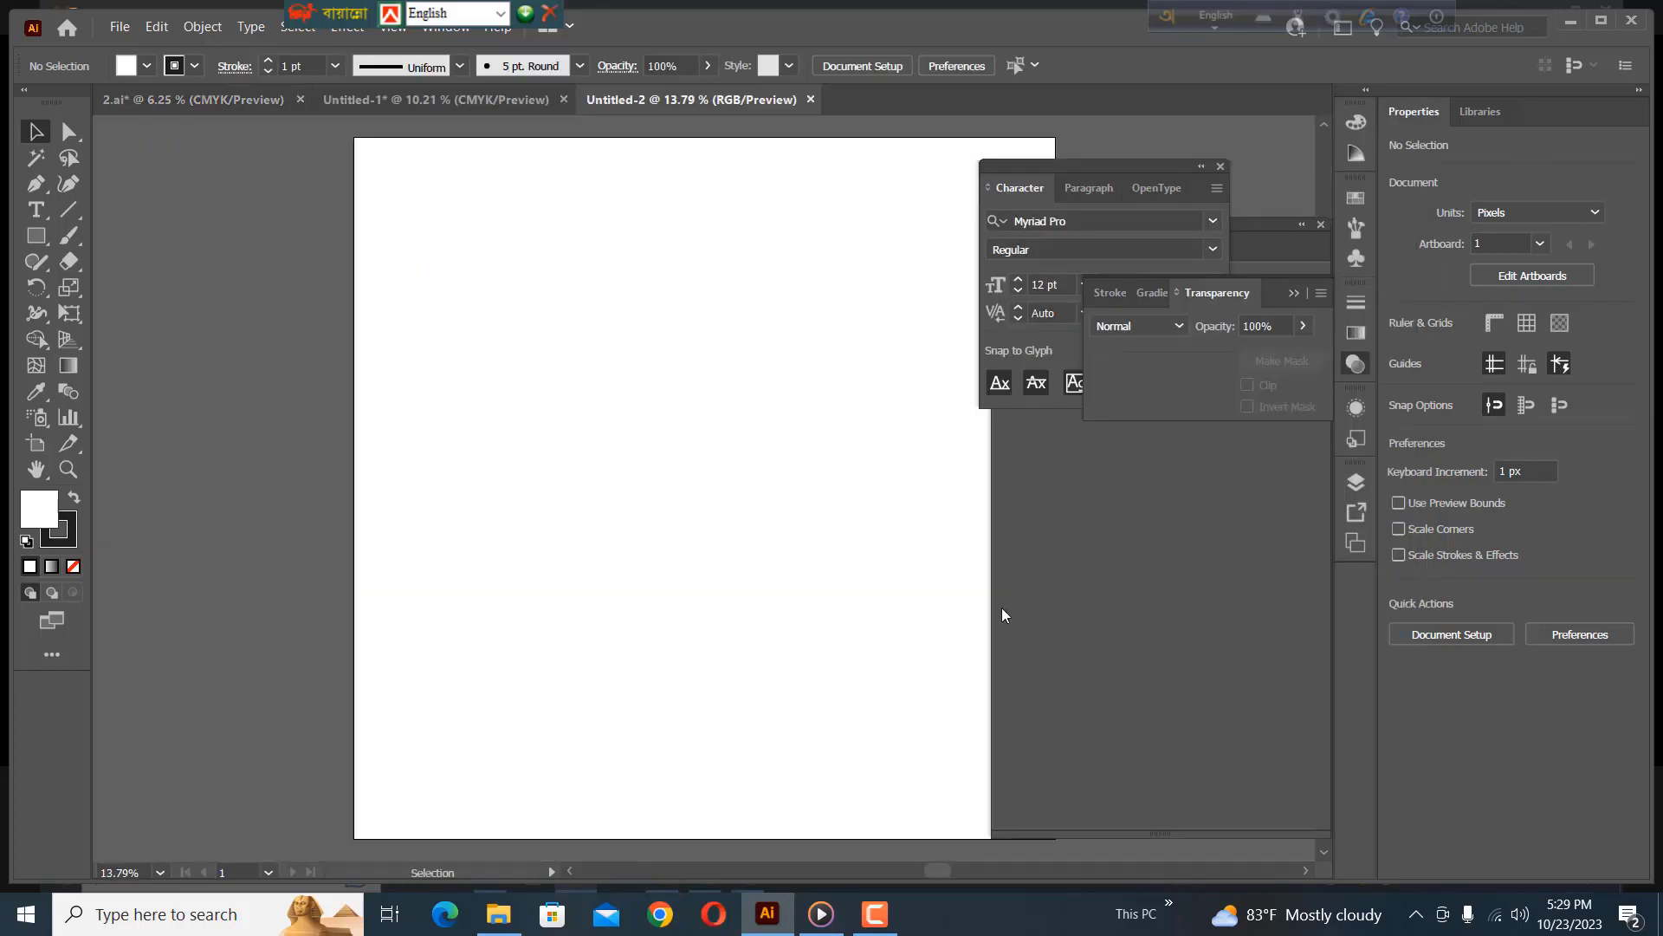
Create a 3000 × 3000 px rectangle with the Rectangle tool on the blank artboard.
left_click_drag(910, 526, 772, 531)
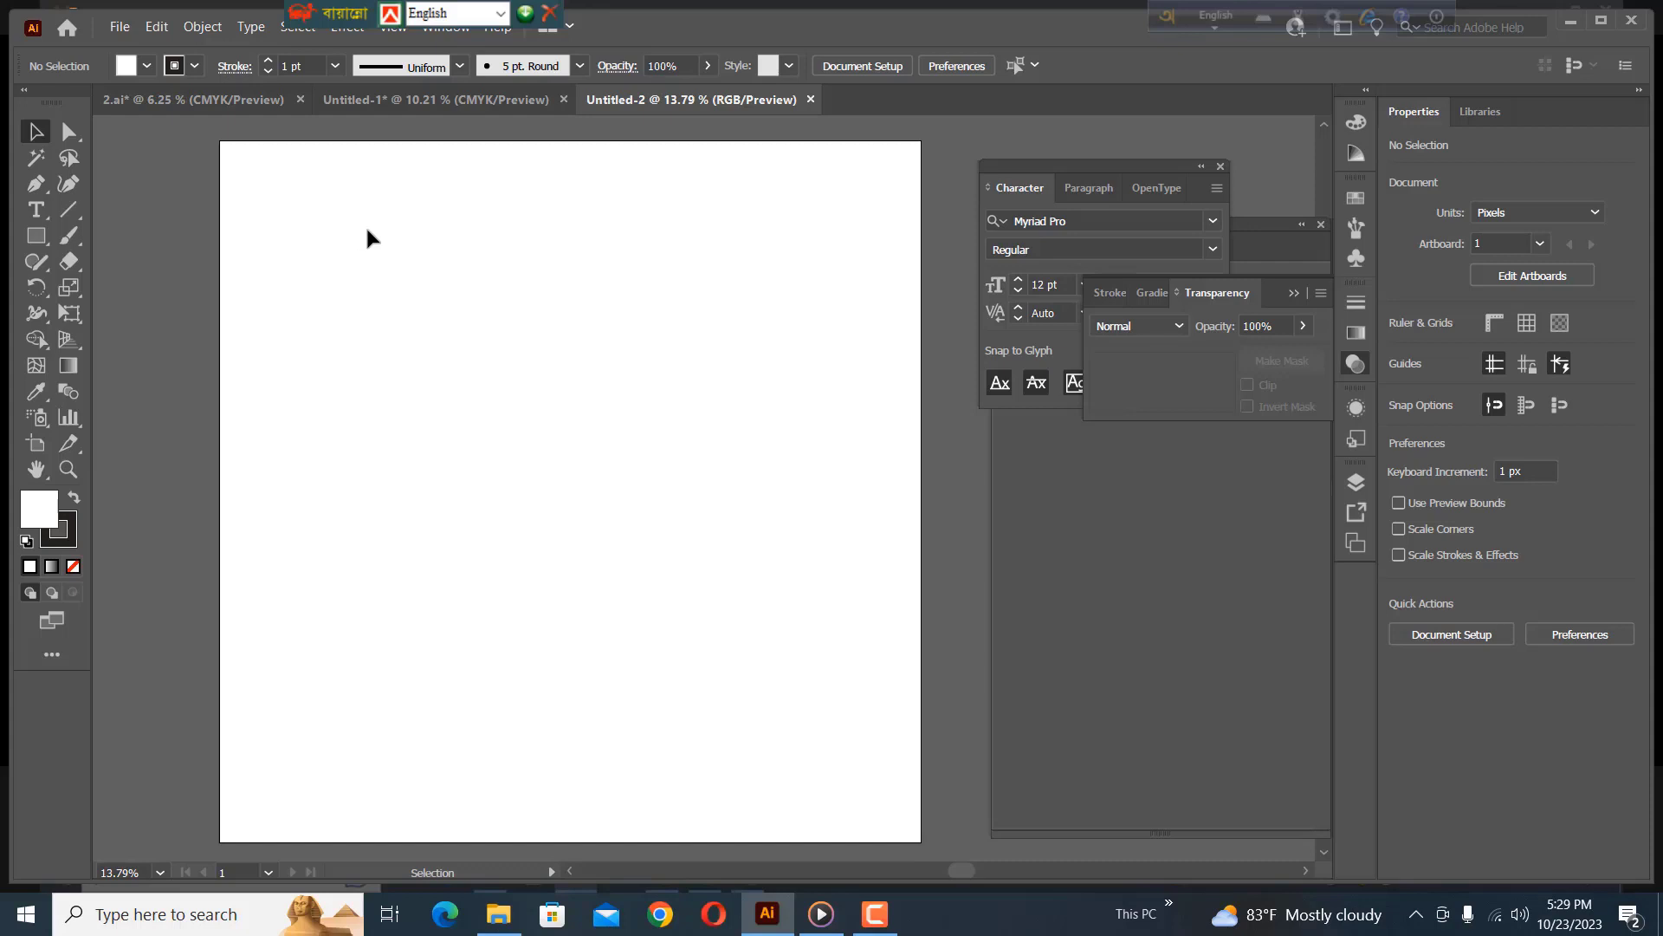
left_click(35, 237)
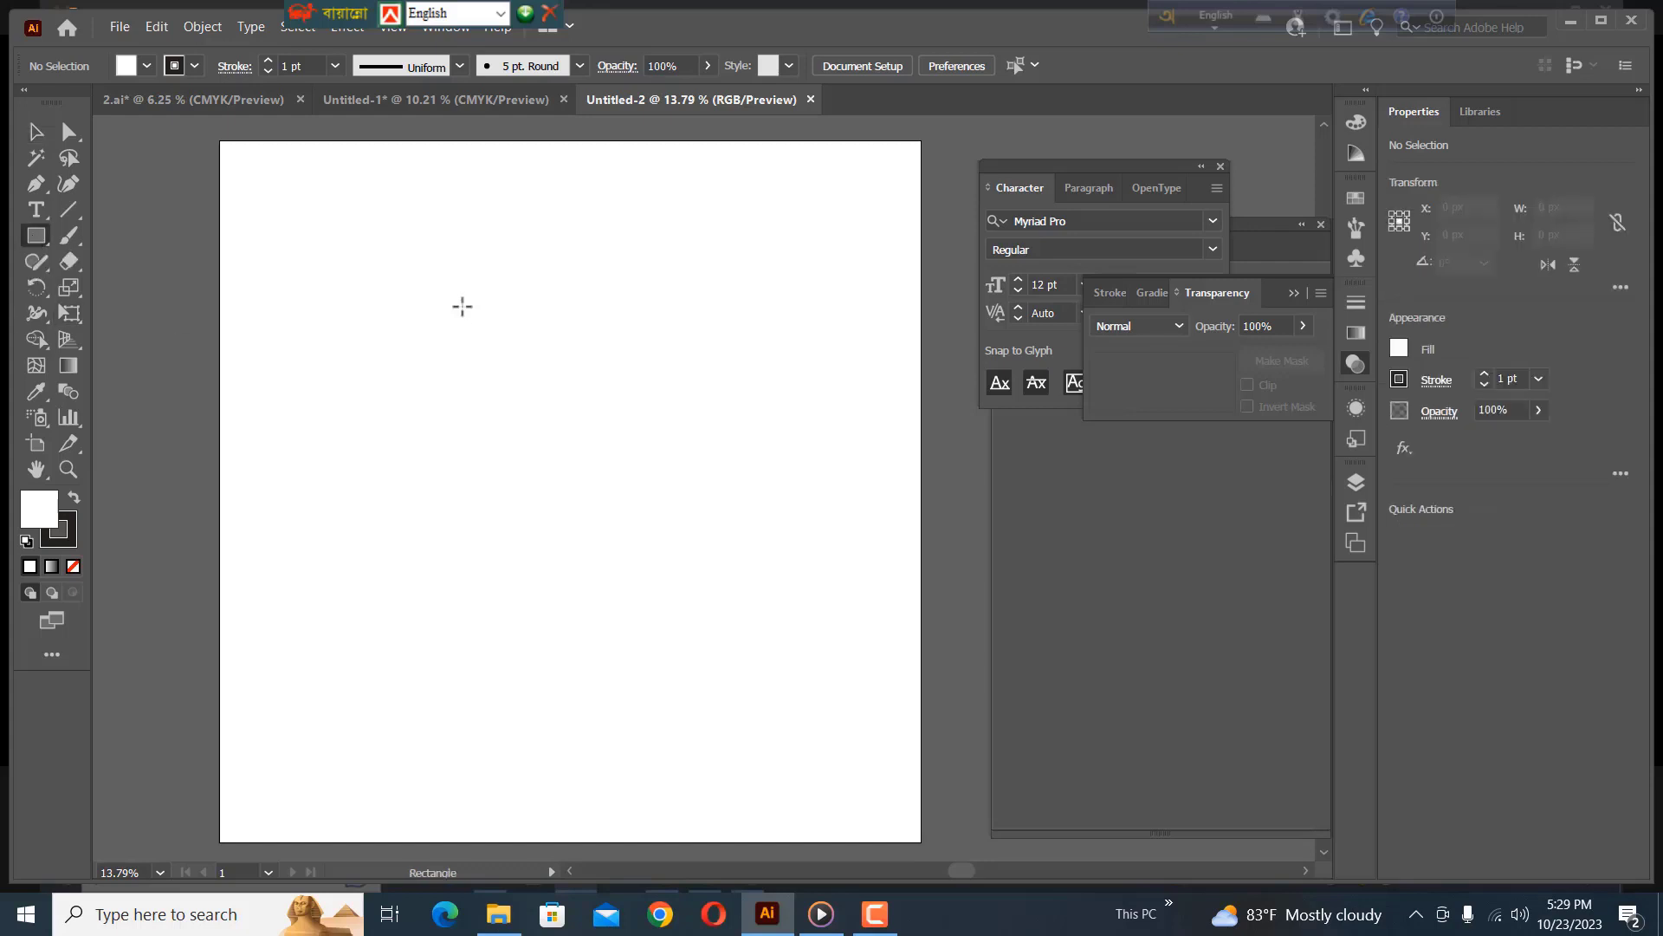
left_click(462, 306)
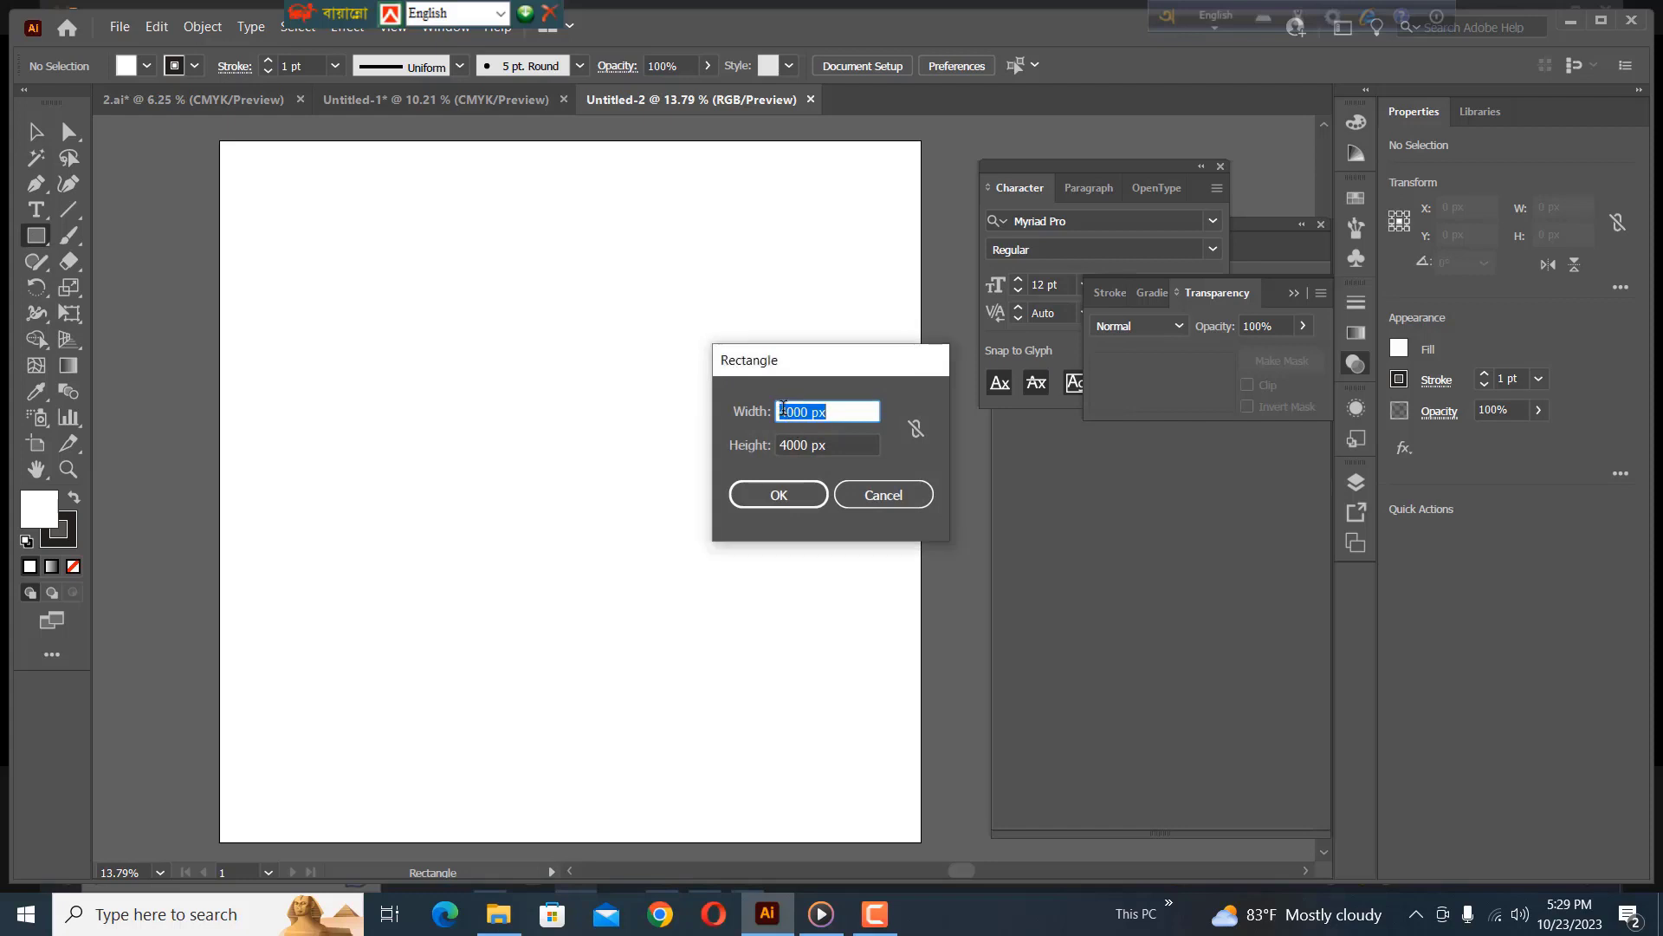
left_click(784, 411)
key("BackSpace")
type("3")
left_click(785, 446)
key("BackSpace")
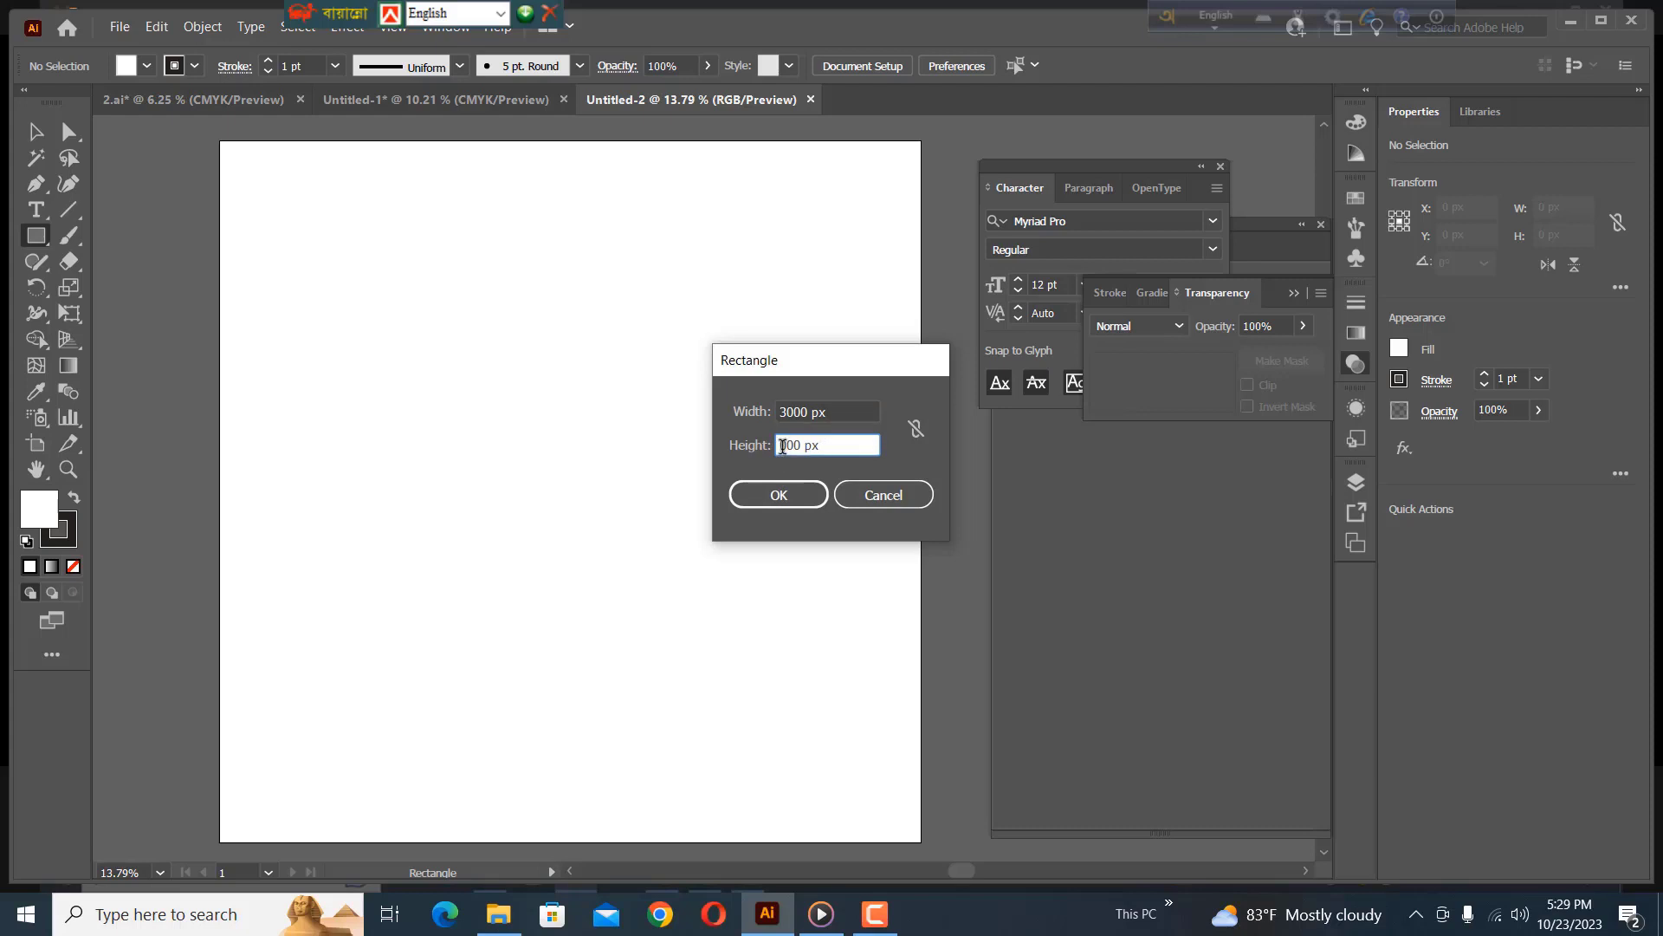
type("30")
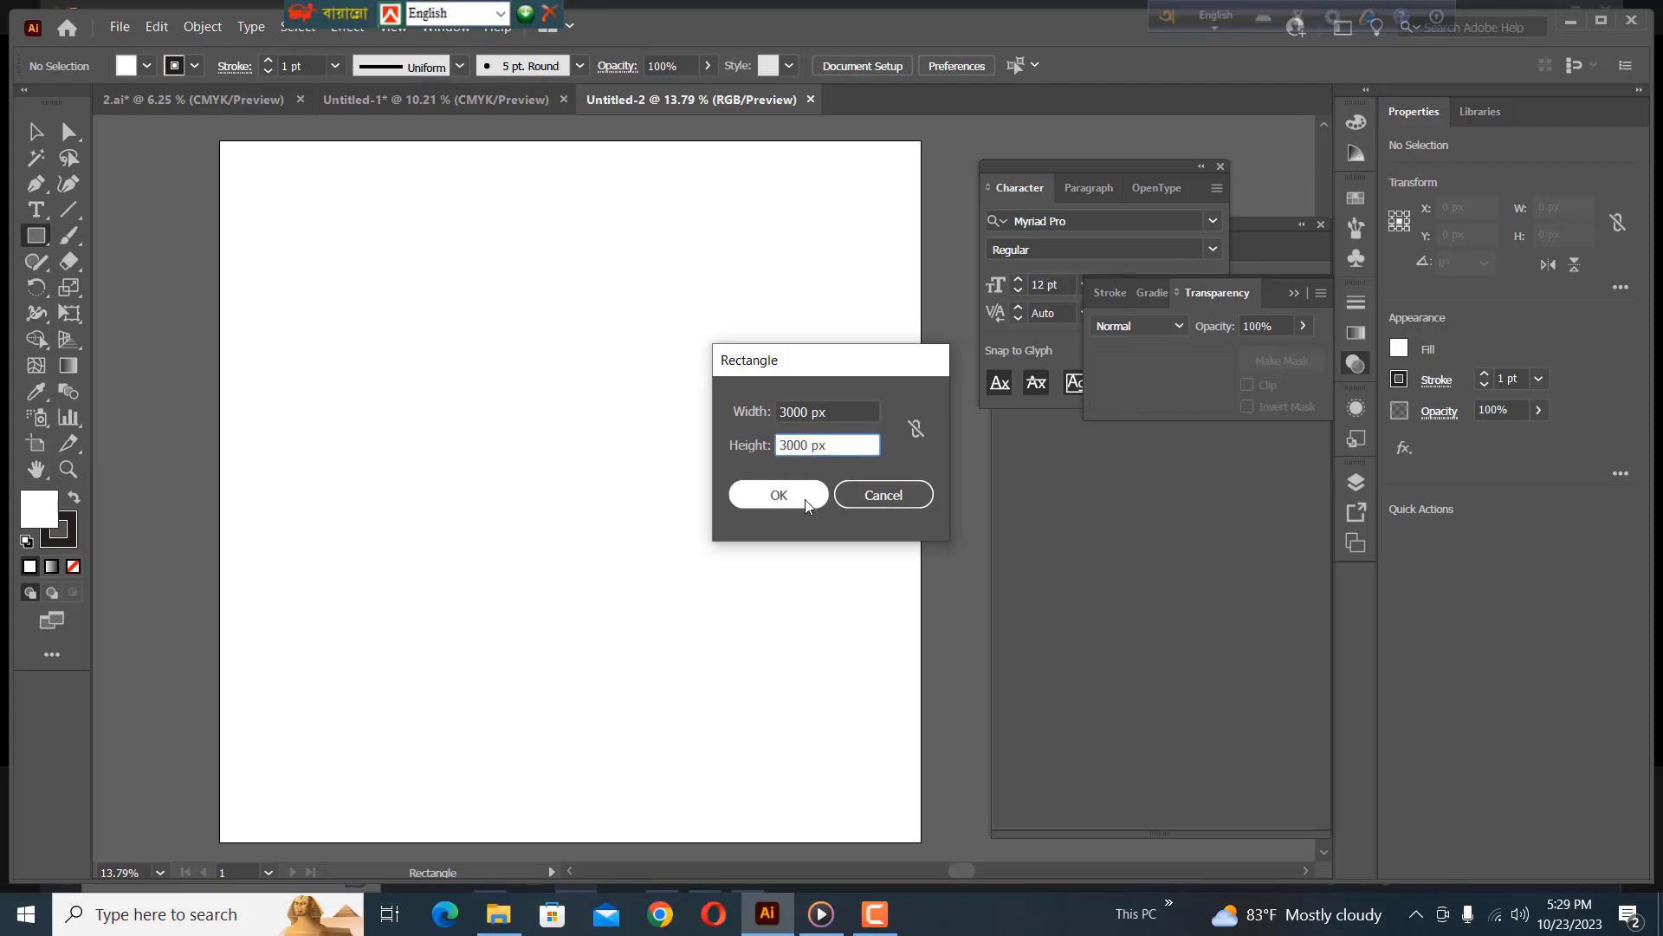
left_click(777, 496)
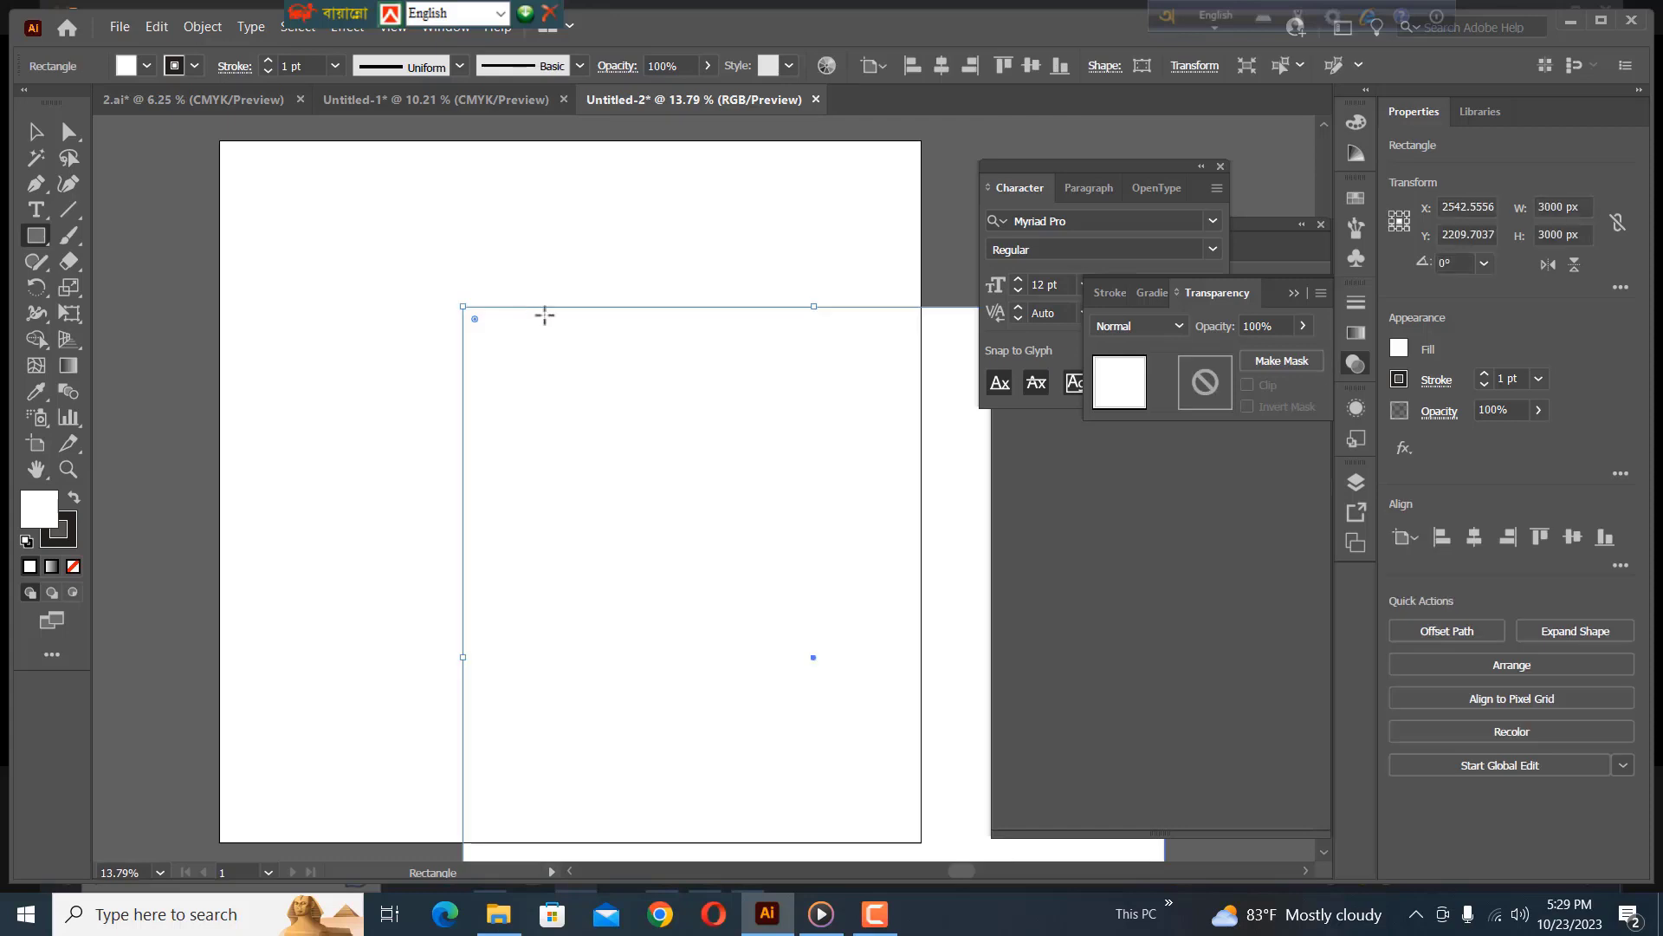
Fill the rectangle with black (000000) and center it horizontally and vertically on the artboard.
double_click(38, 508)
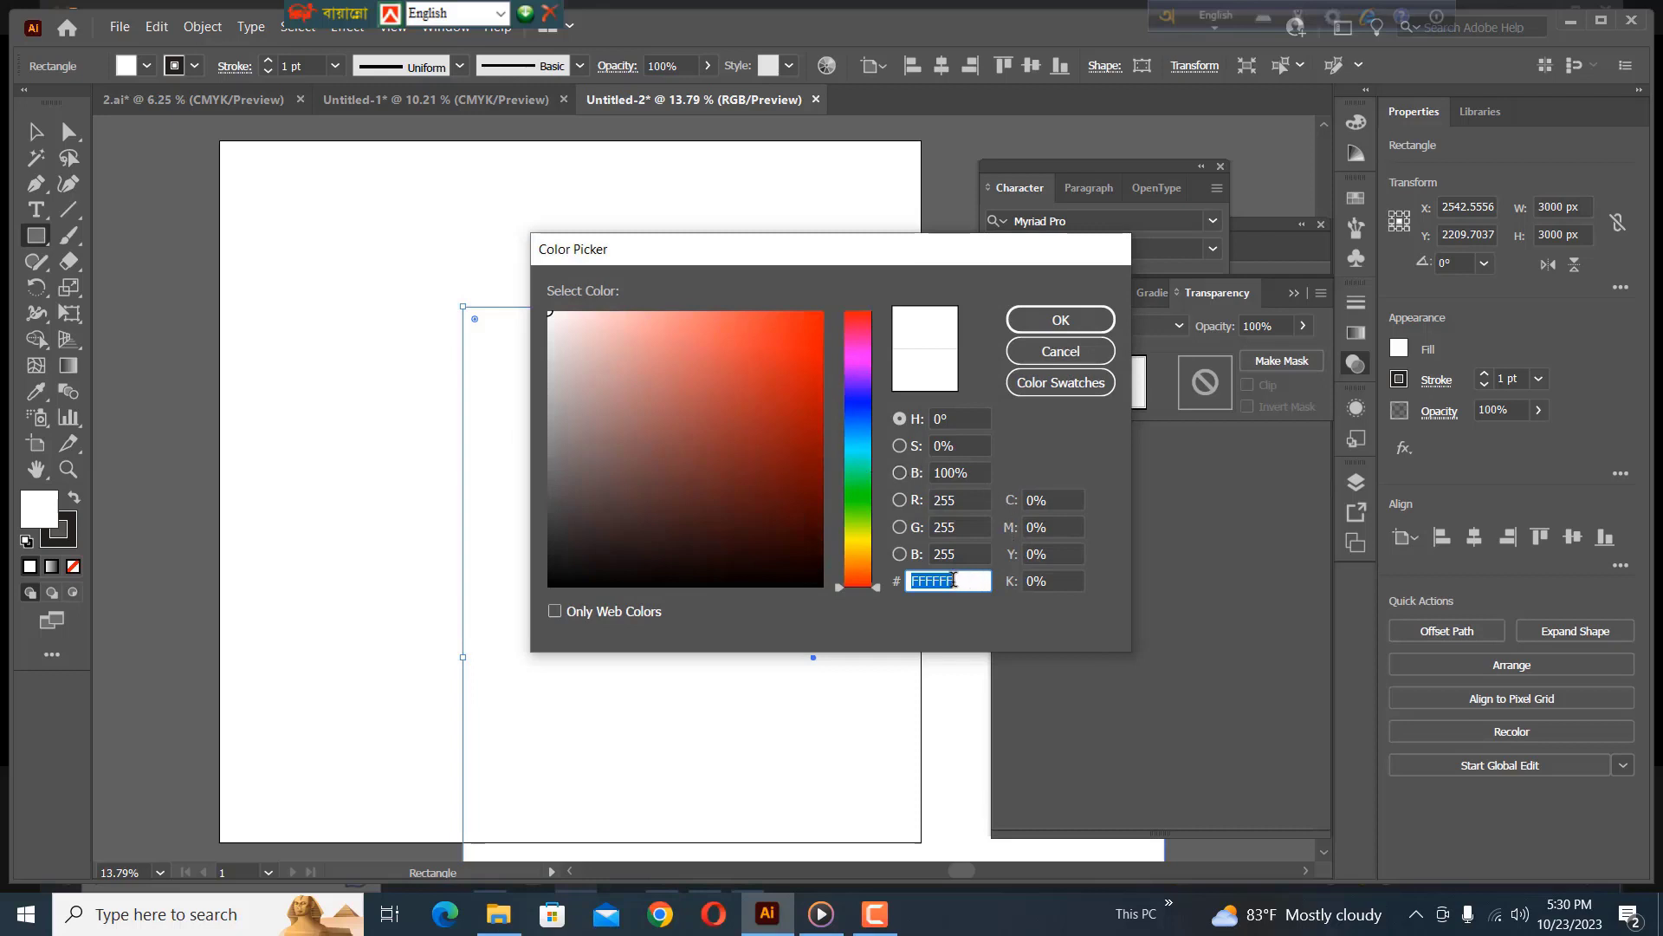
type("0")
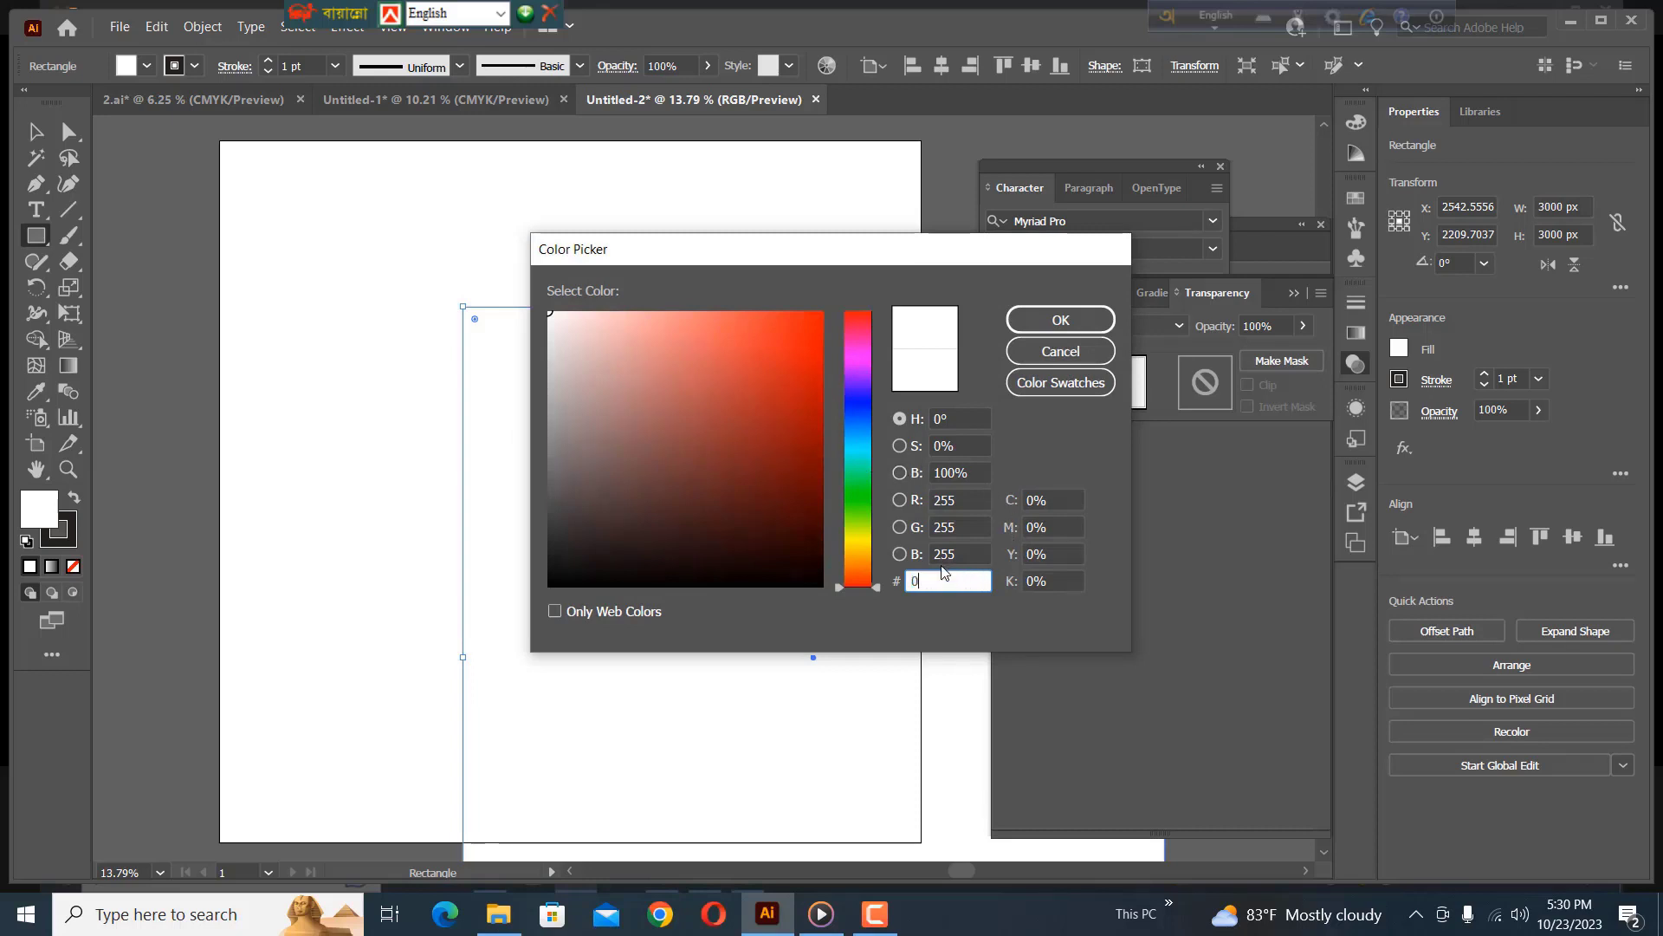
type("00000")
left_click(1060, 320)
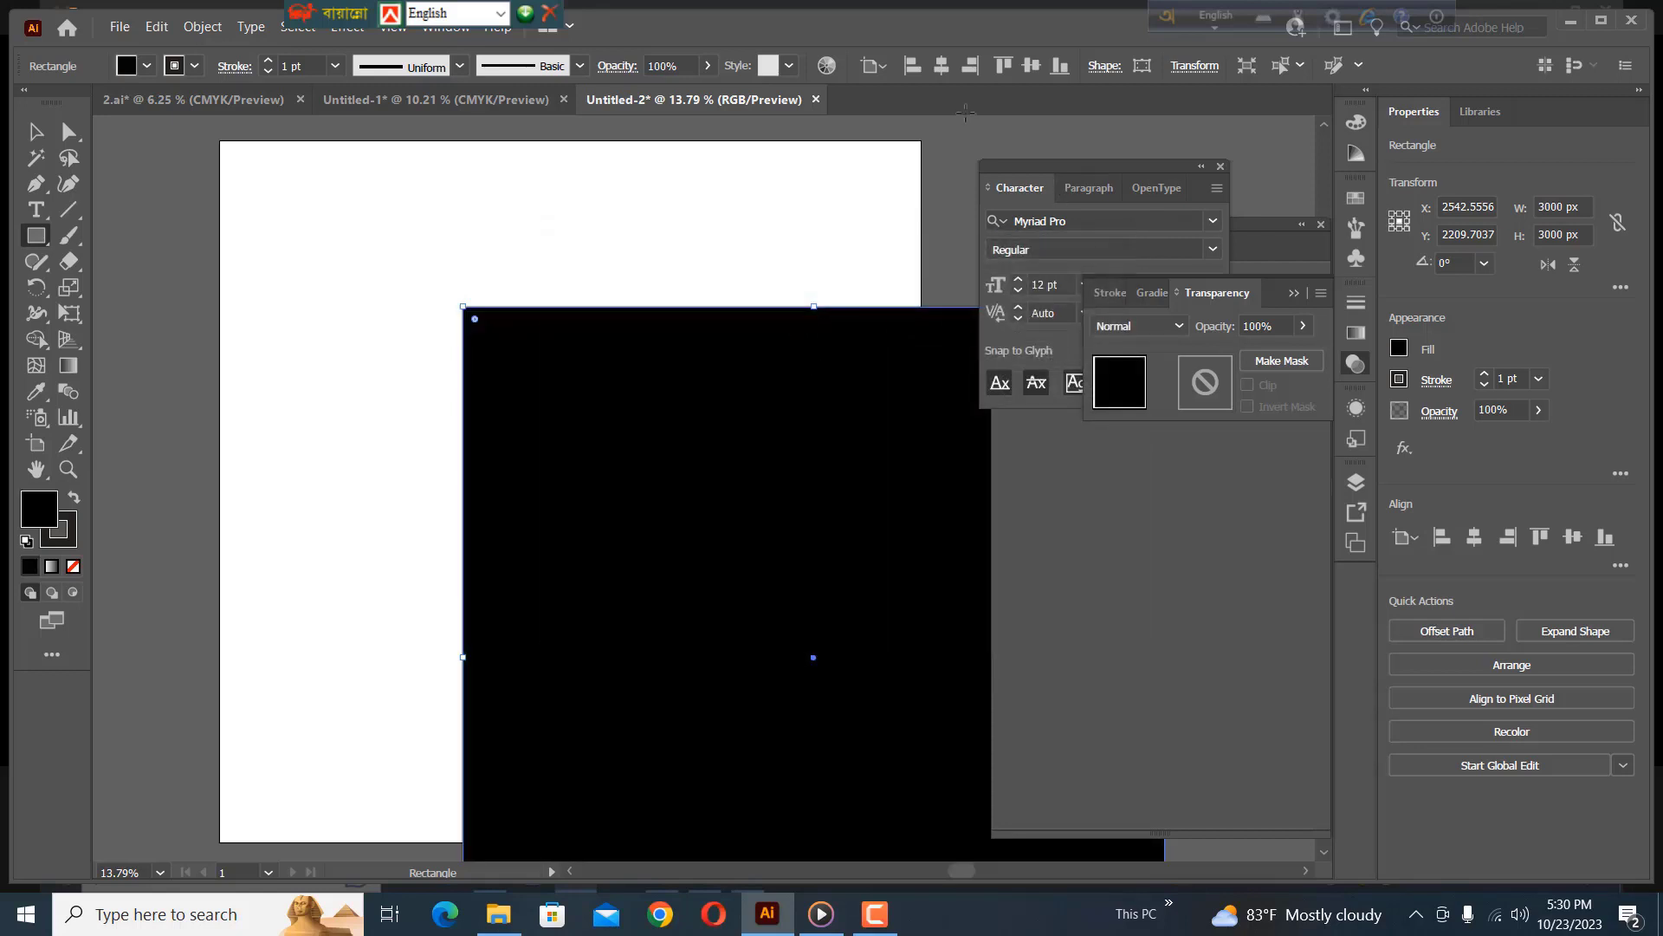
left_click(942, 71)
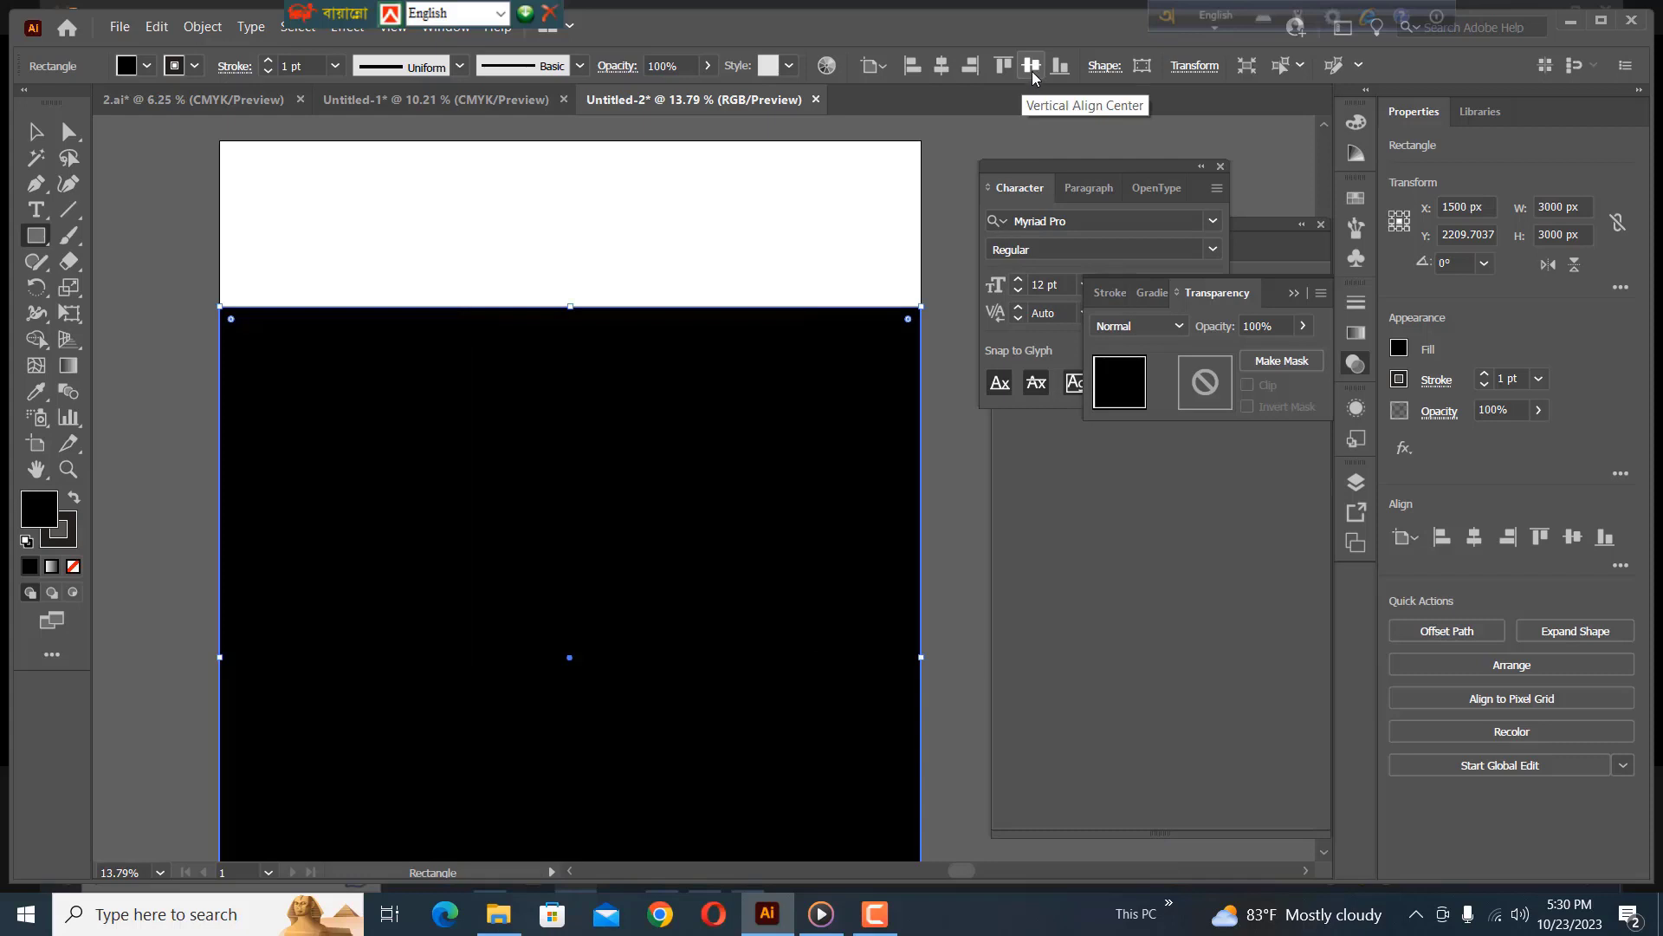
left_click(1031, 66)
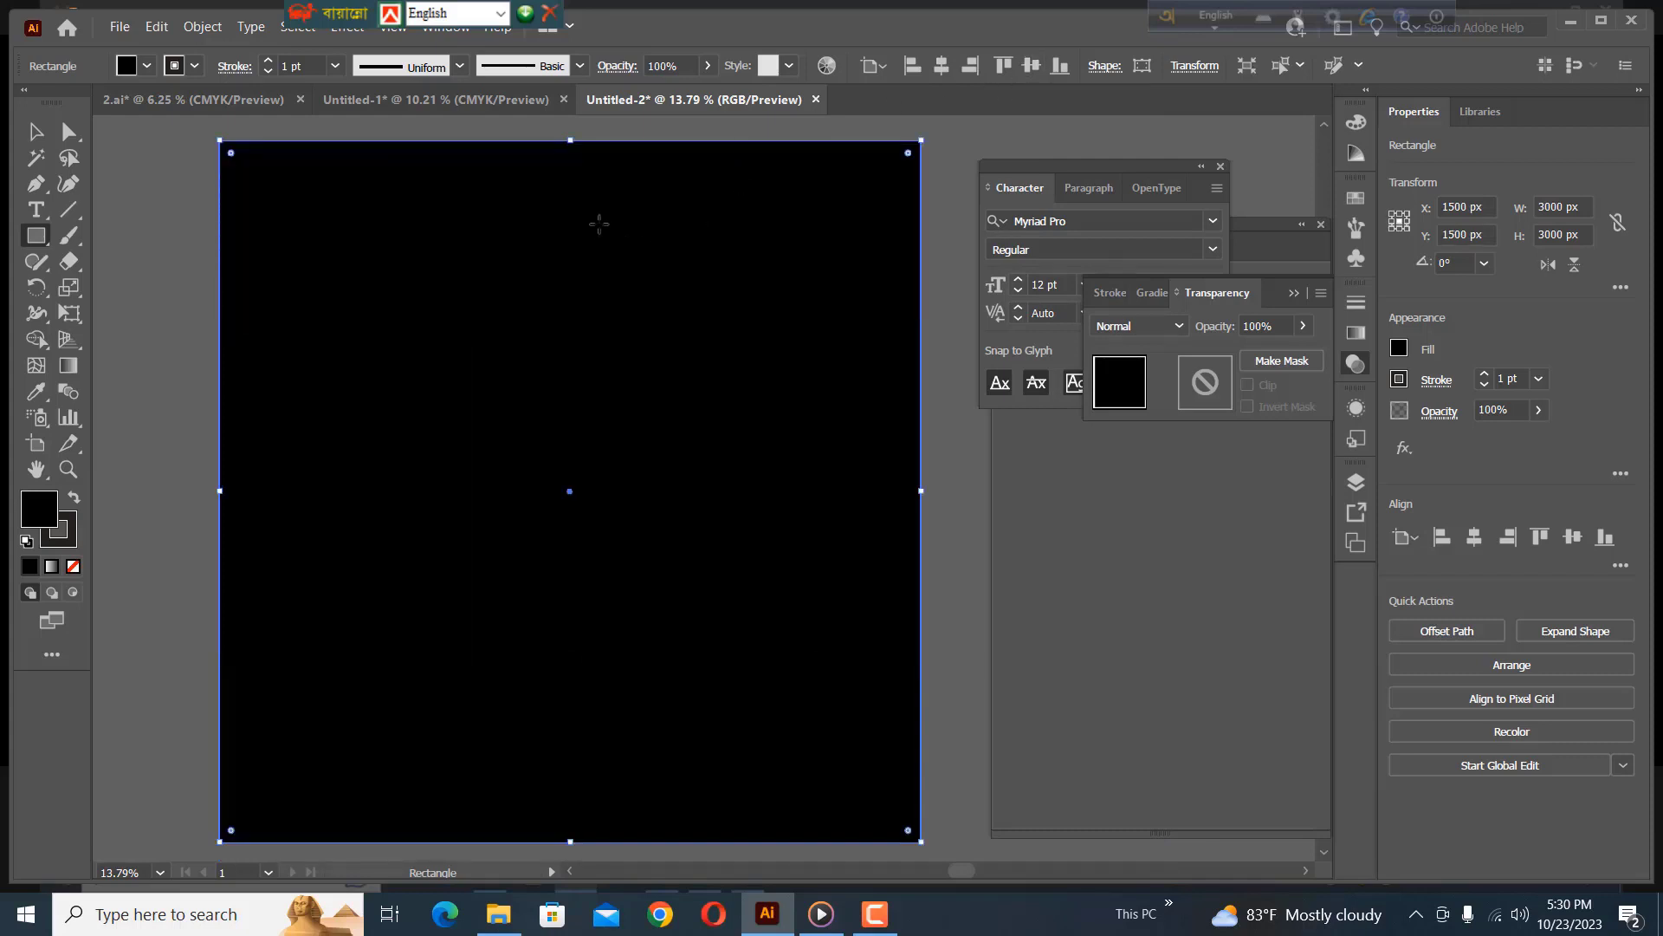
Remove the stroke from the black background rectangle.
left_click(73, 523)
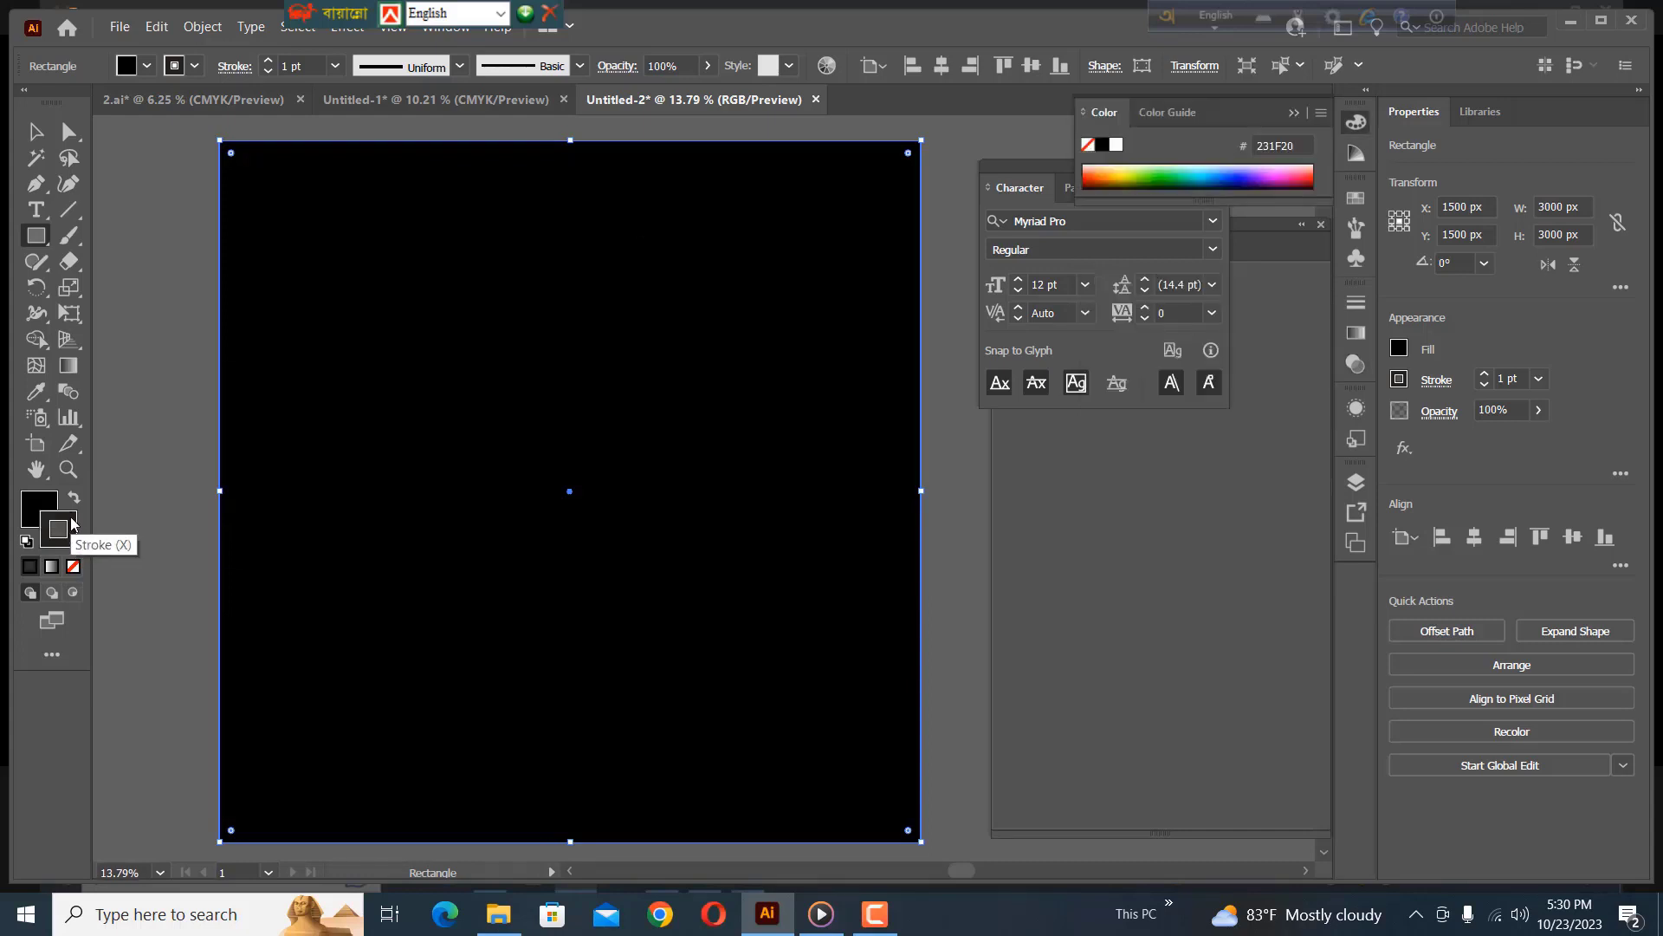
left_click(194, 67)
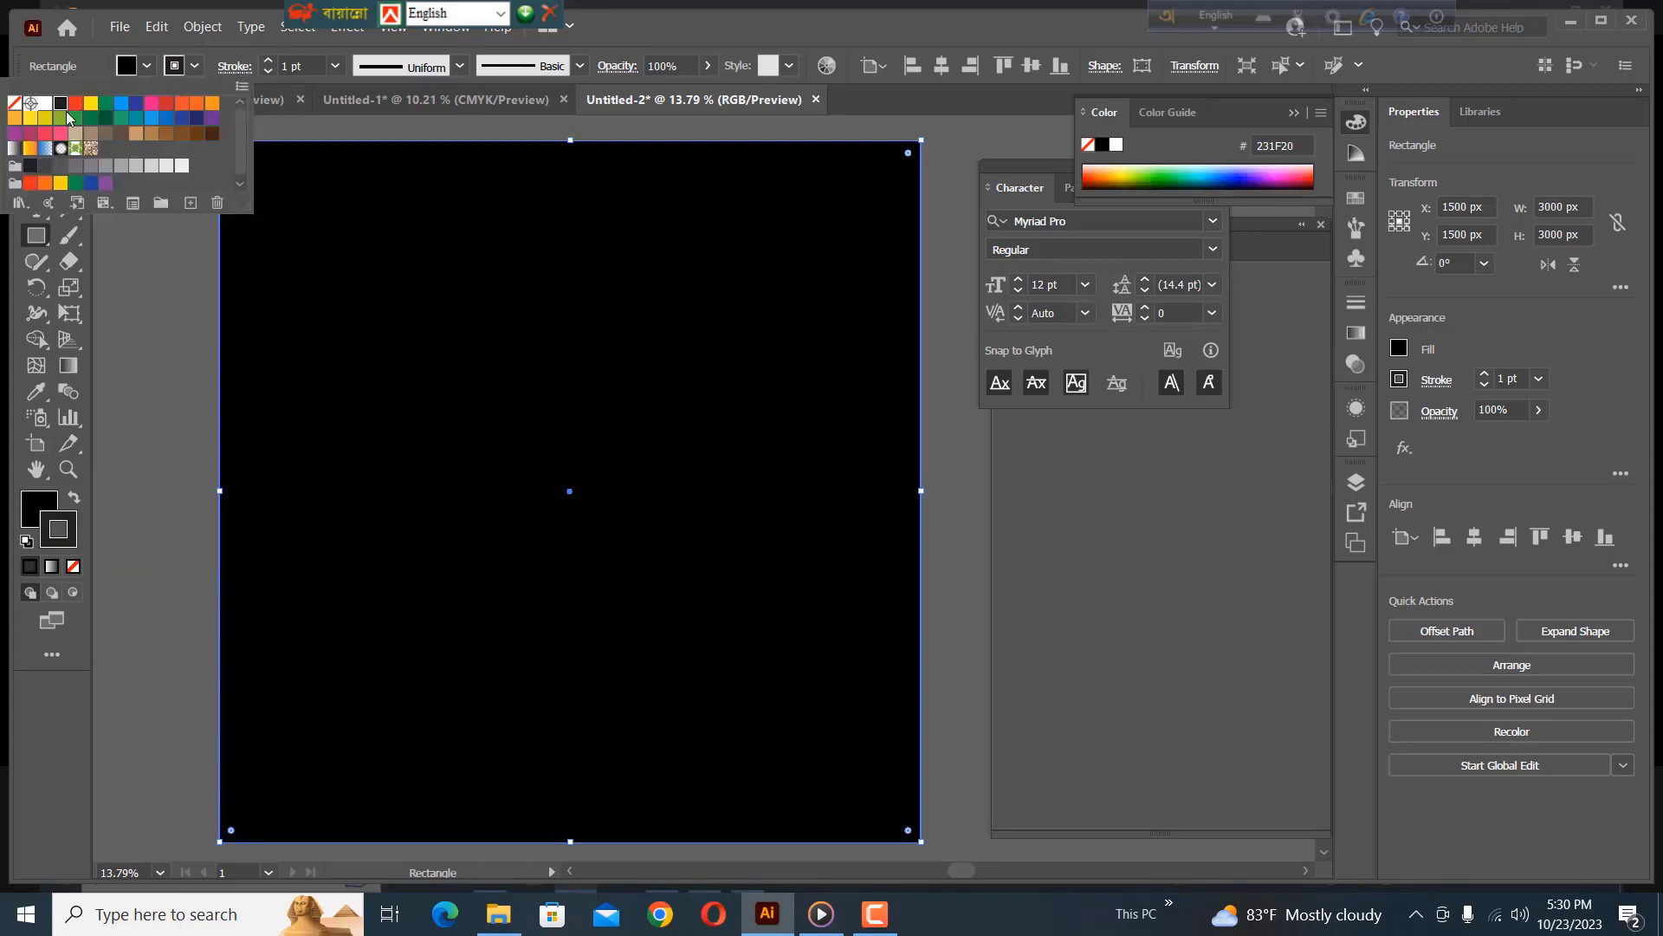
left_click(13, 104)
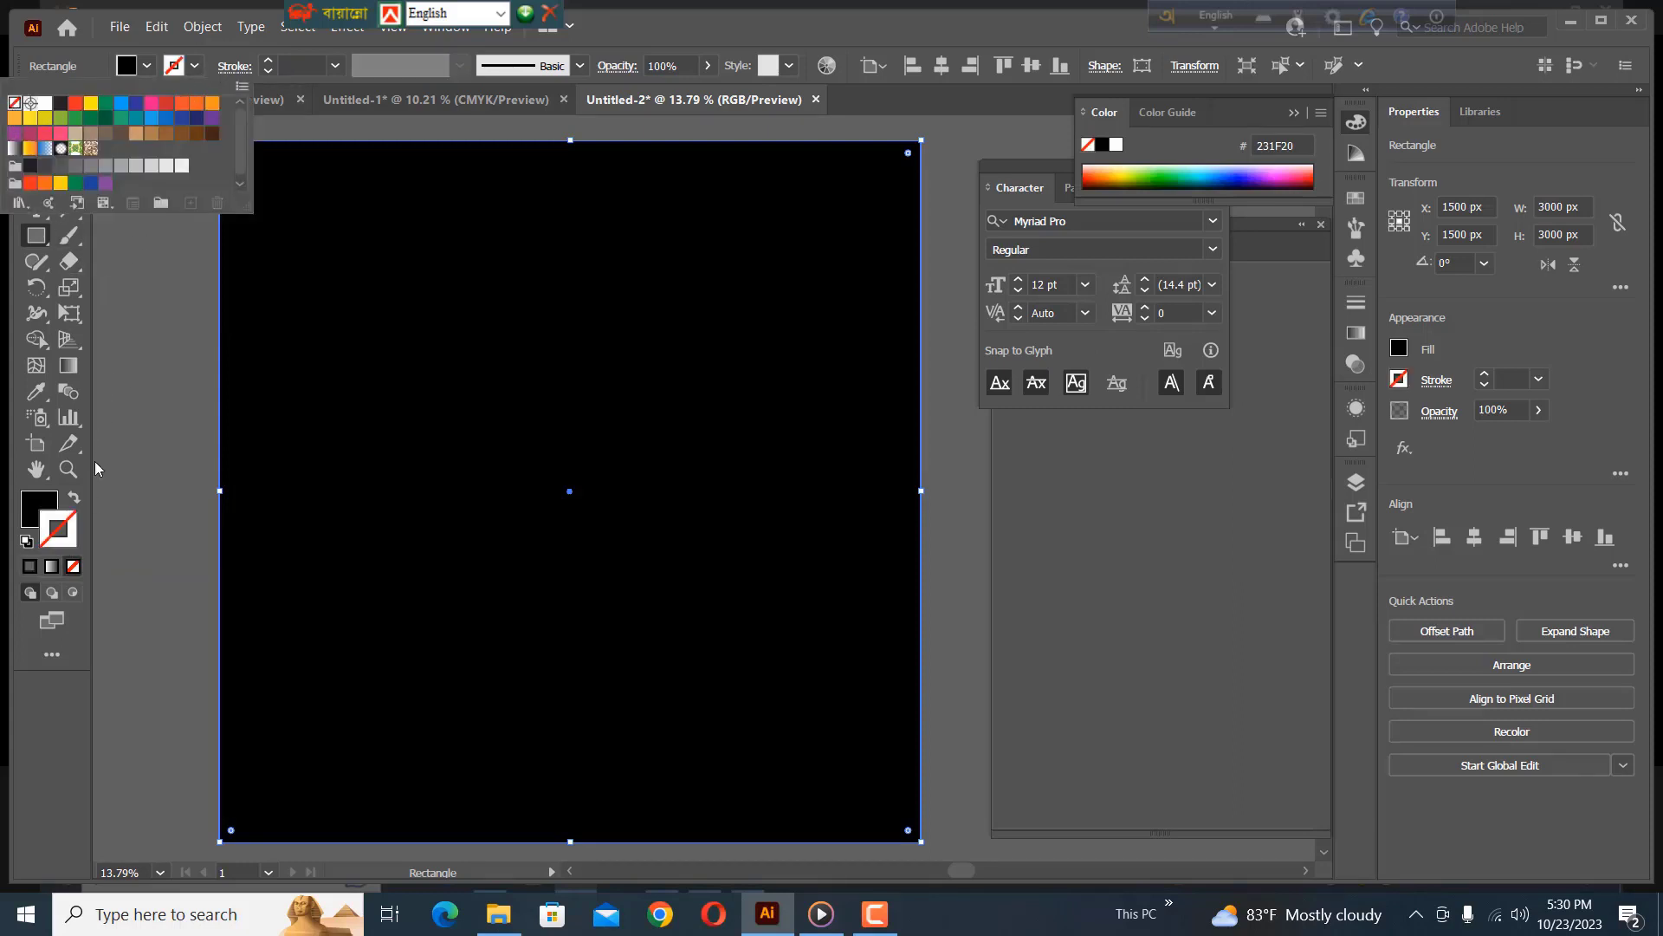
left_click(165, 400)
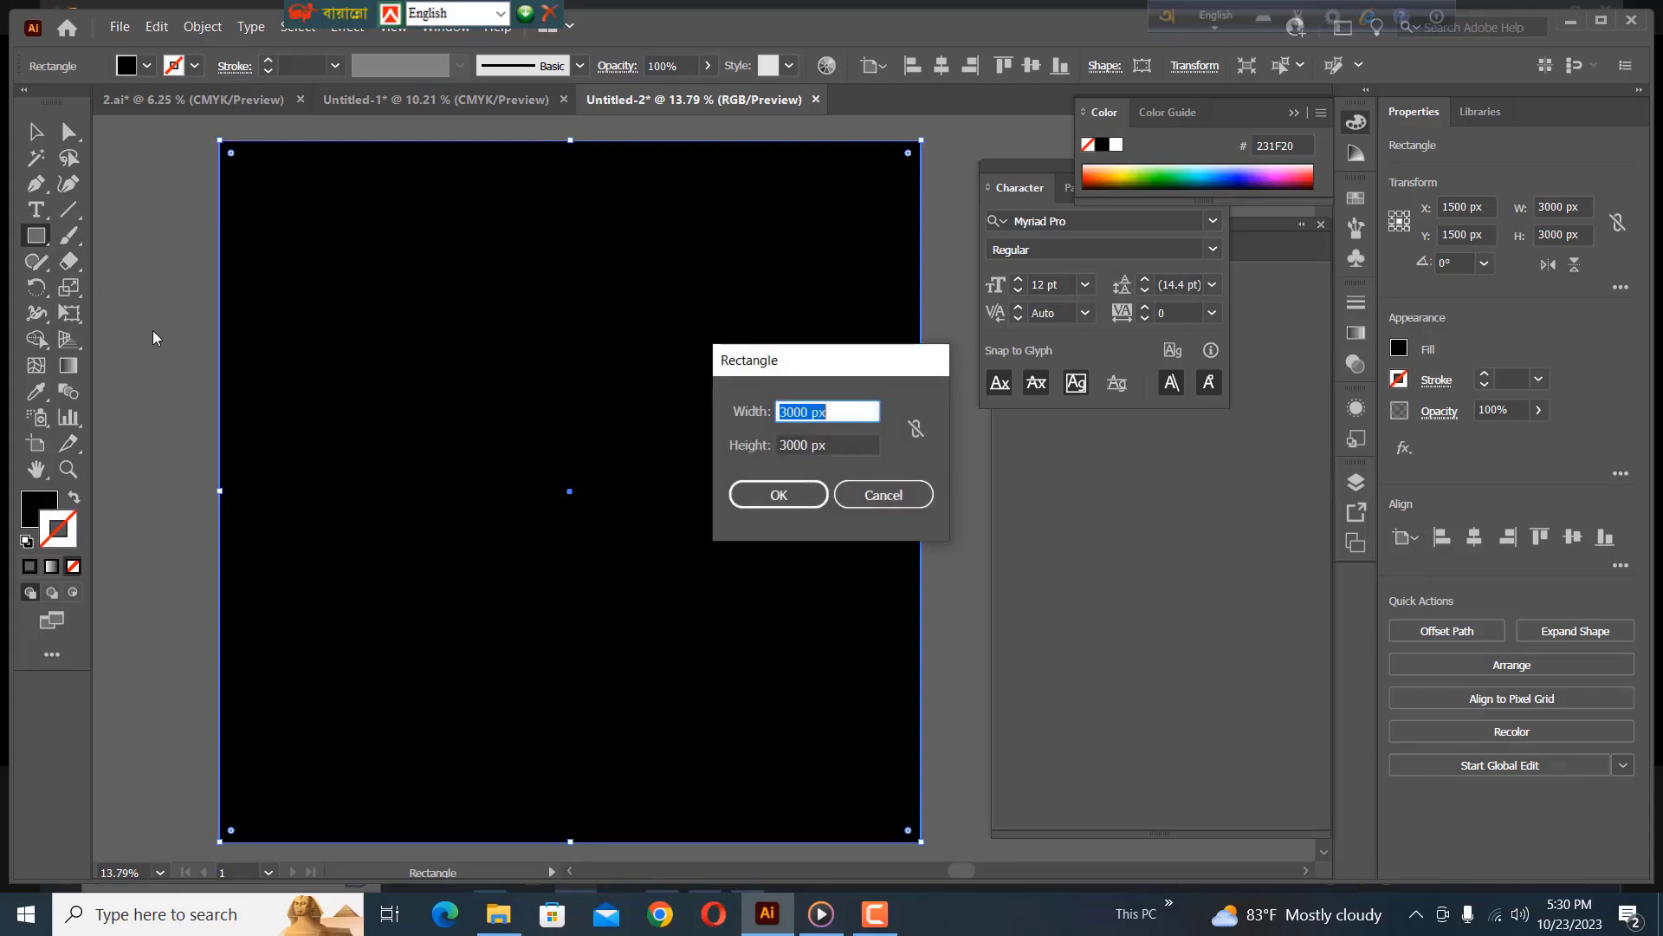
left_click(877, 492)
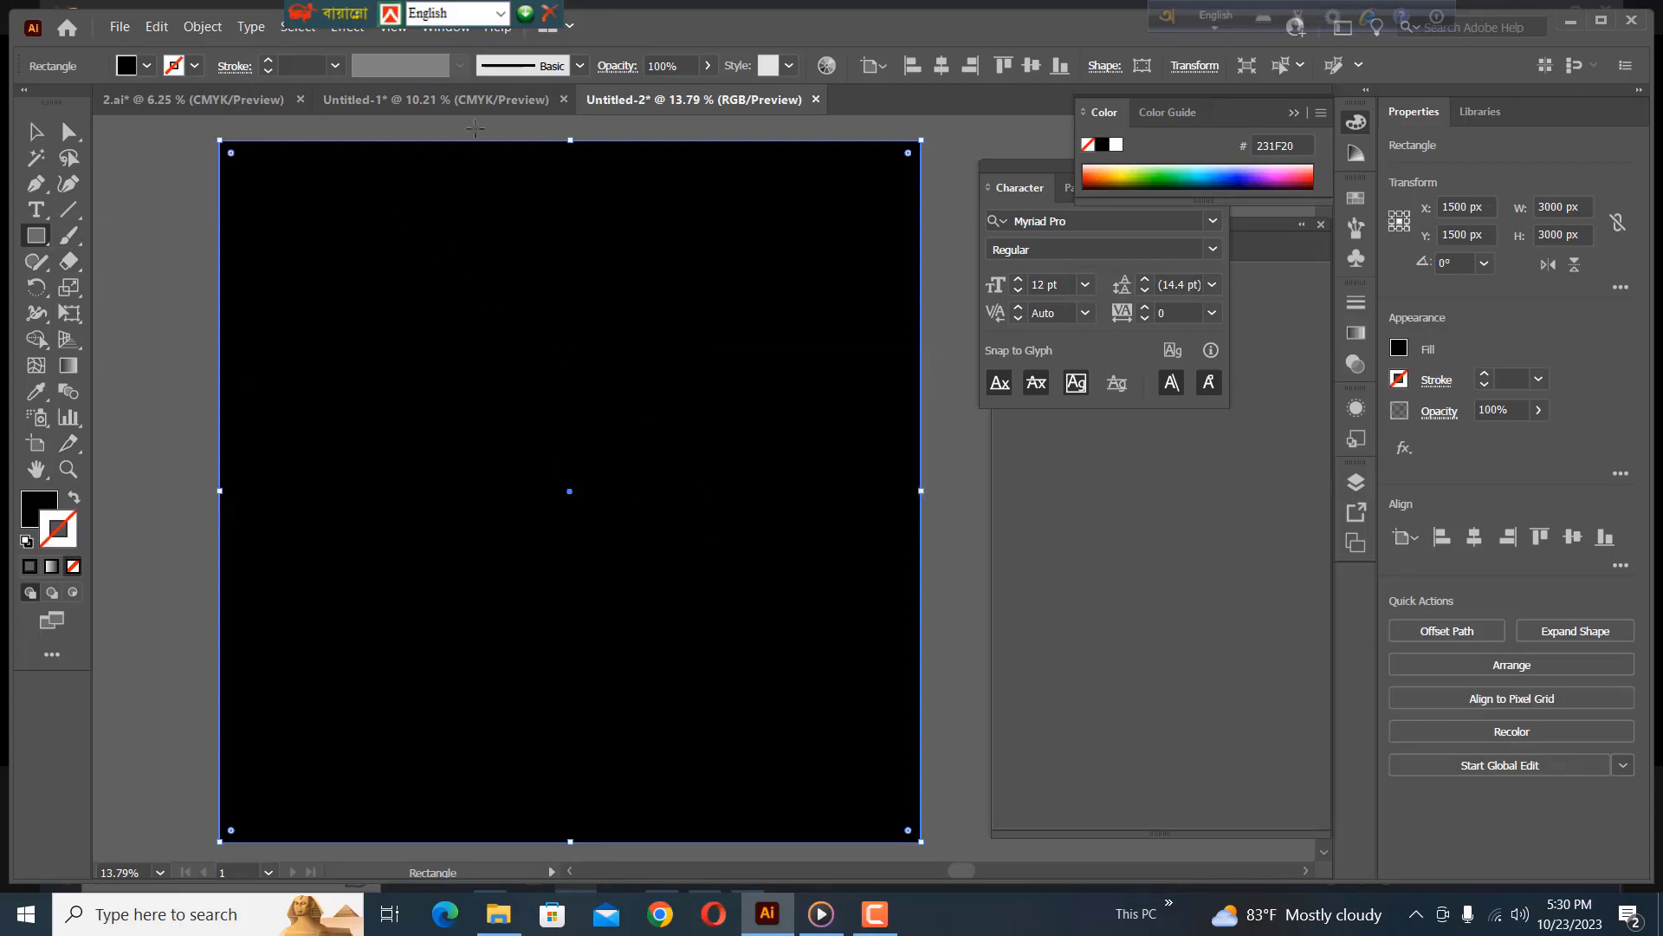
In the Untitled-1 document, lock the black background rectangle behind the lettering.
left_click(457, 100)
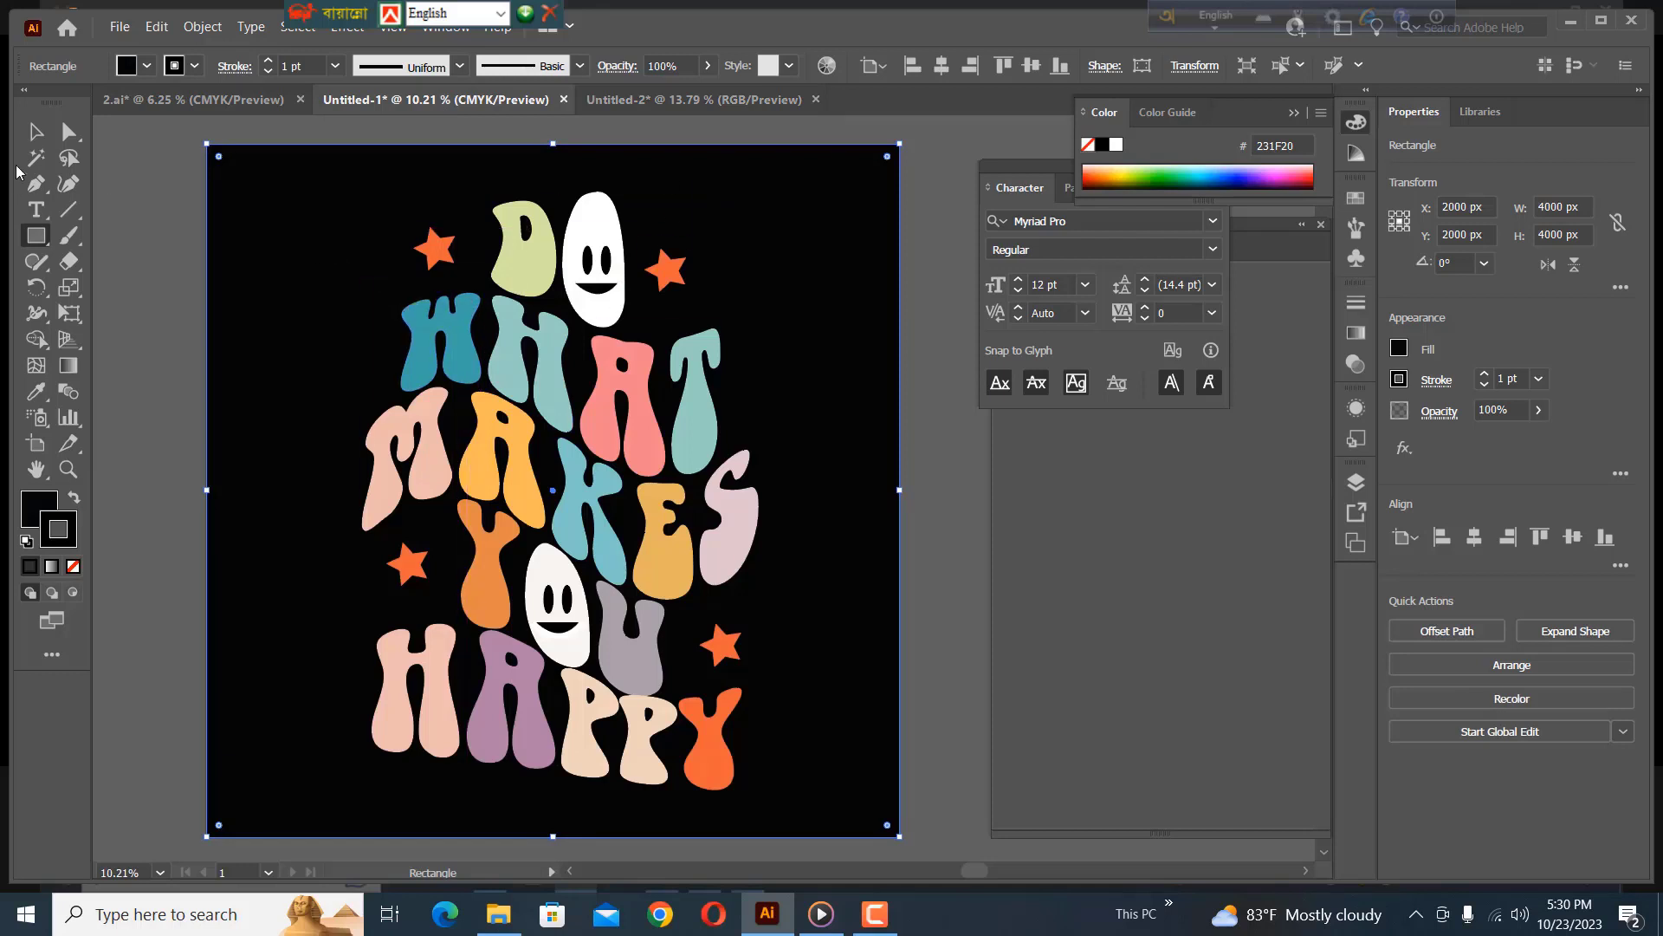
left_click(33, 131)
key("ctrl+2")
Bring all the unlocked lettering artwork from Untitled-1 into Untitled-2 and scale it to about 1557 × 2349 px over the black background.
key("ctrl+a")
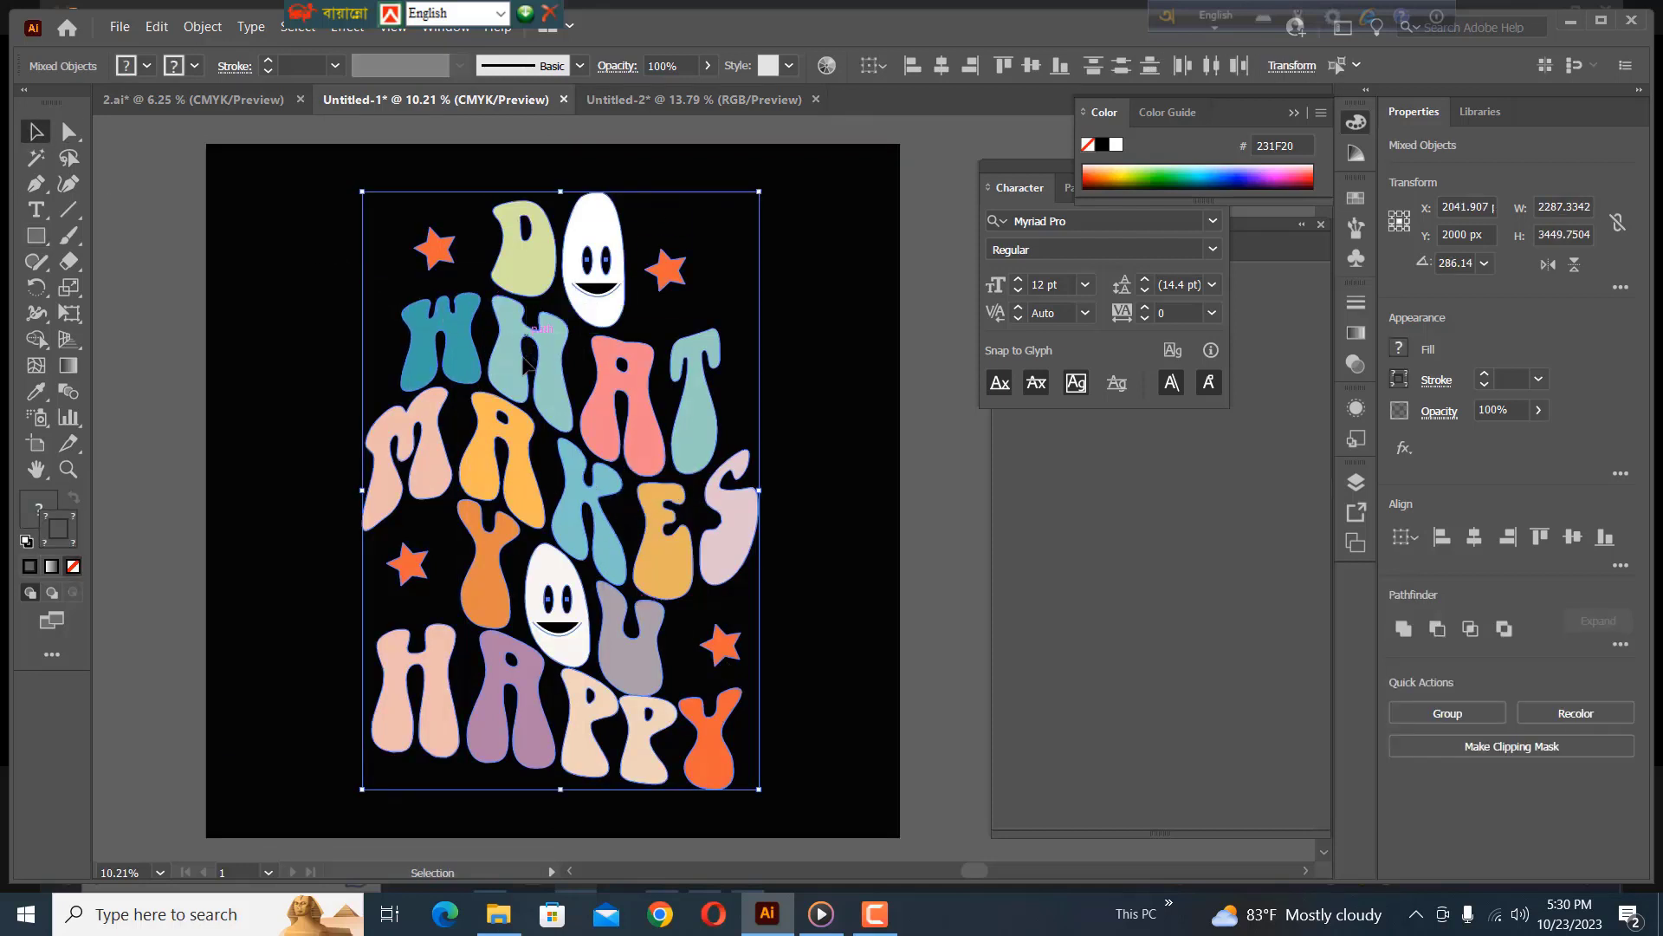
left_click_drag(532, 372, 618, 369)
left_click_drag(376, 110, 375, 271)
left_click_drag(554, 392, 541, 378)
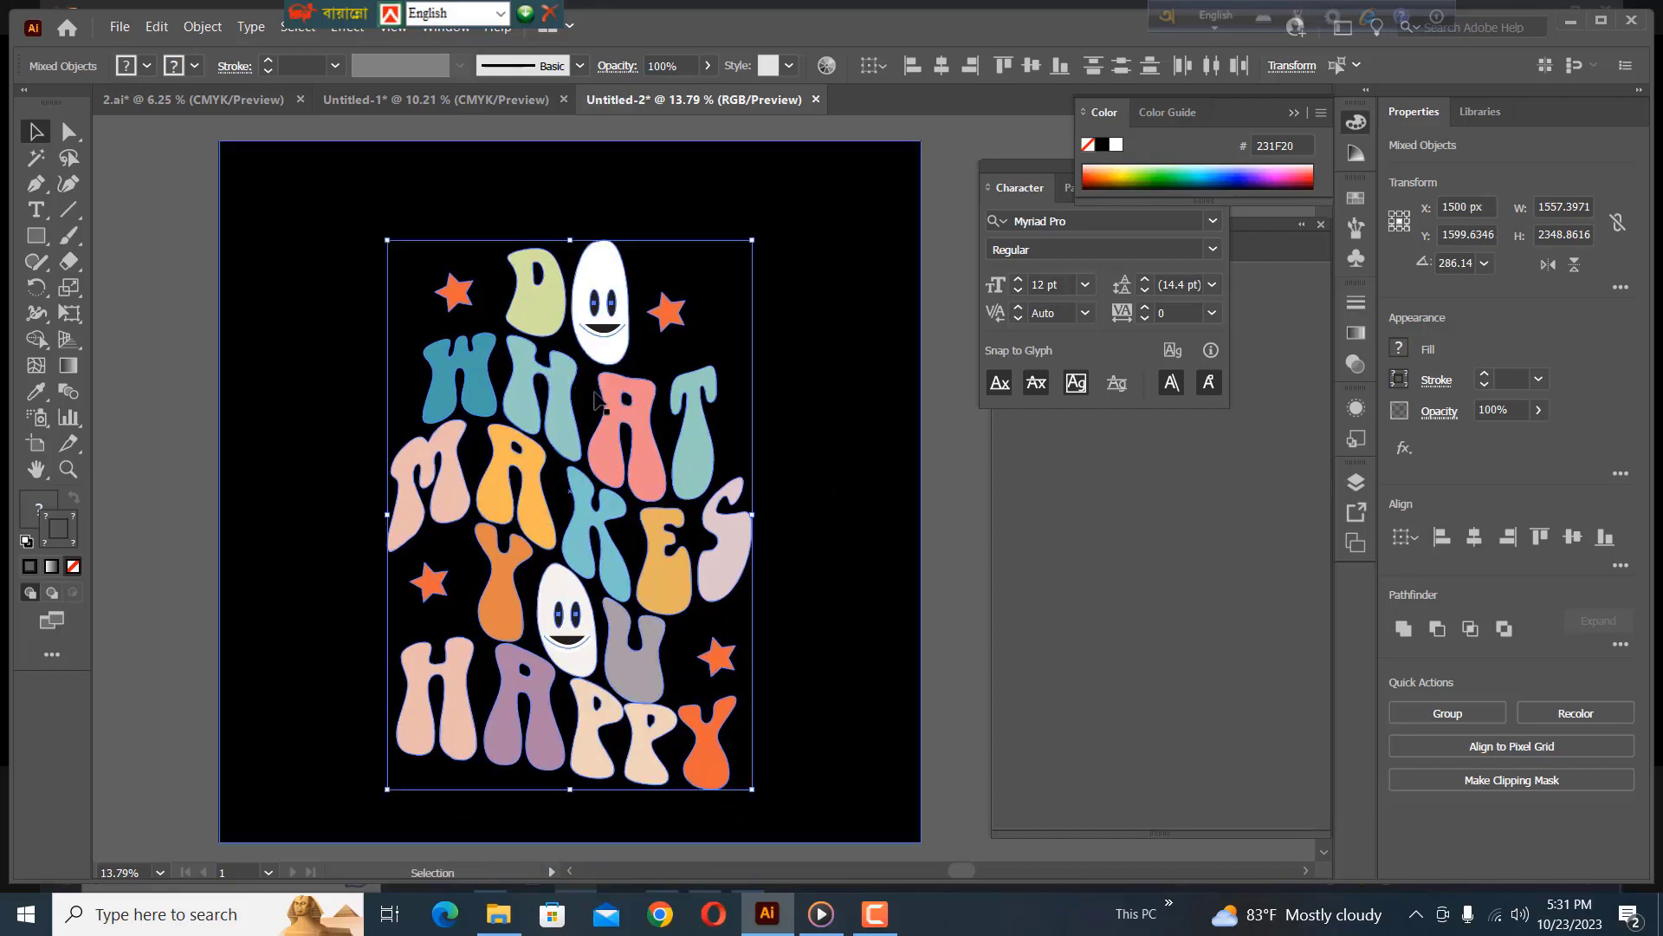
Group the lettering artwork to center it vertically on the artboard, and ungroup it again.
key("ctrl+g")
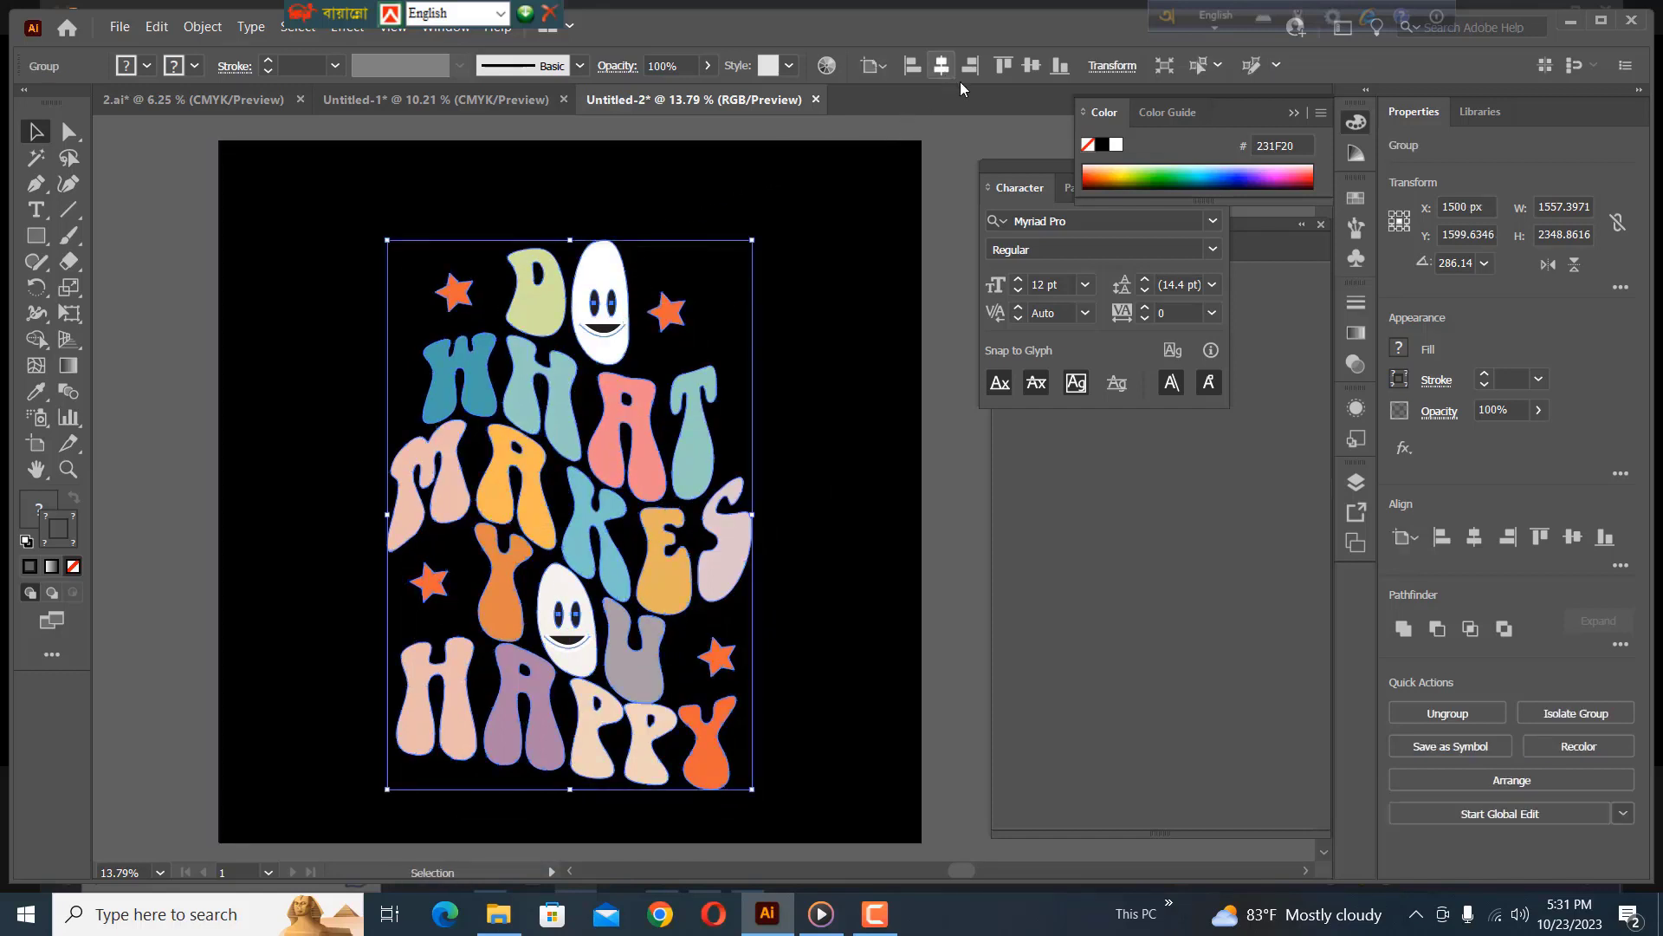
left_click(1031, 66)
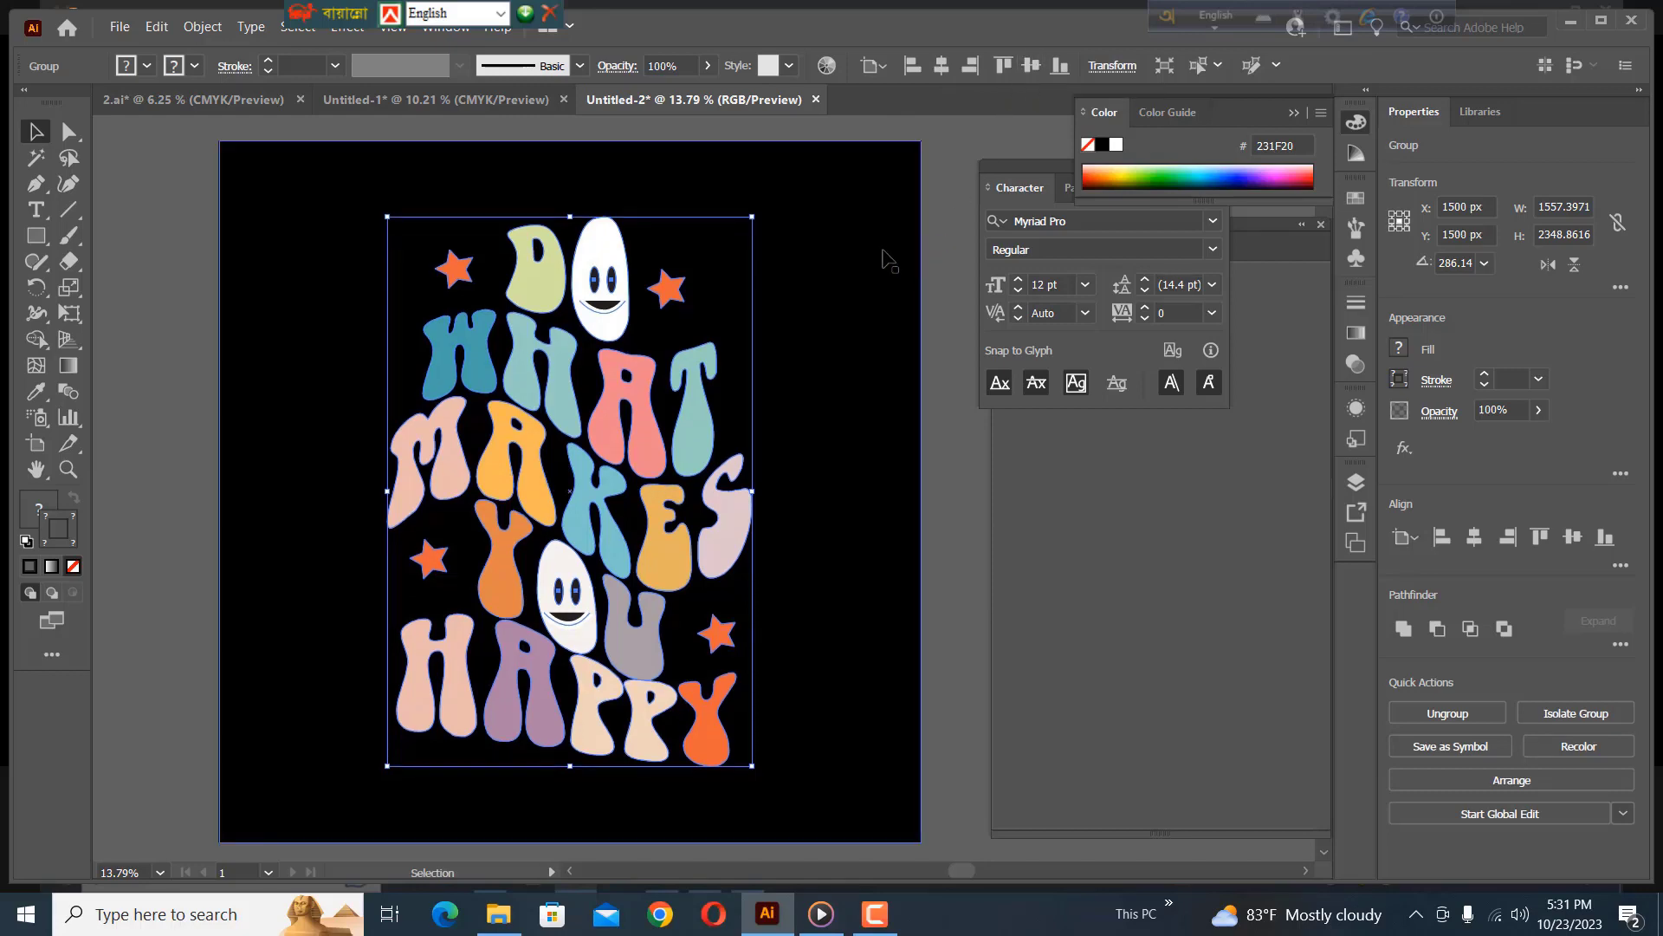
right_click(591, 292)
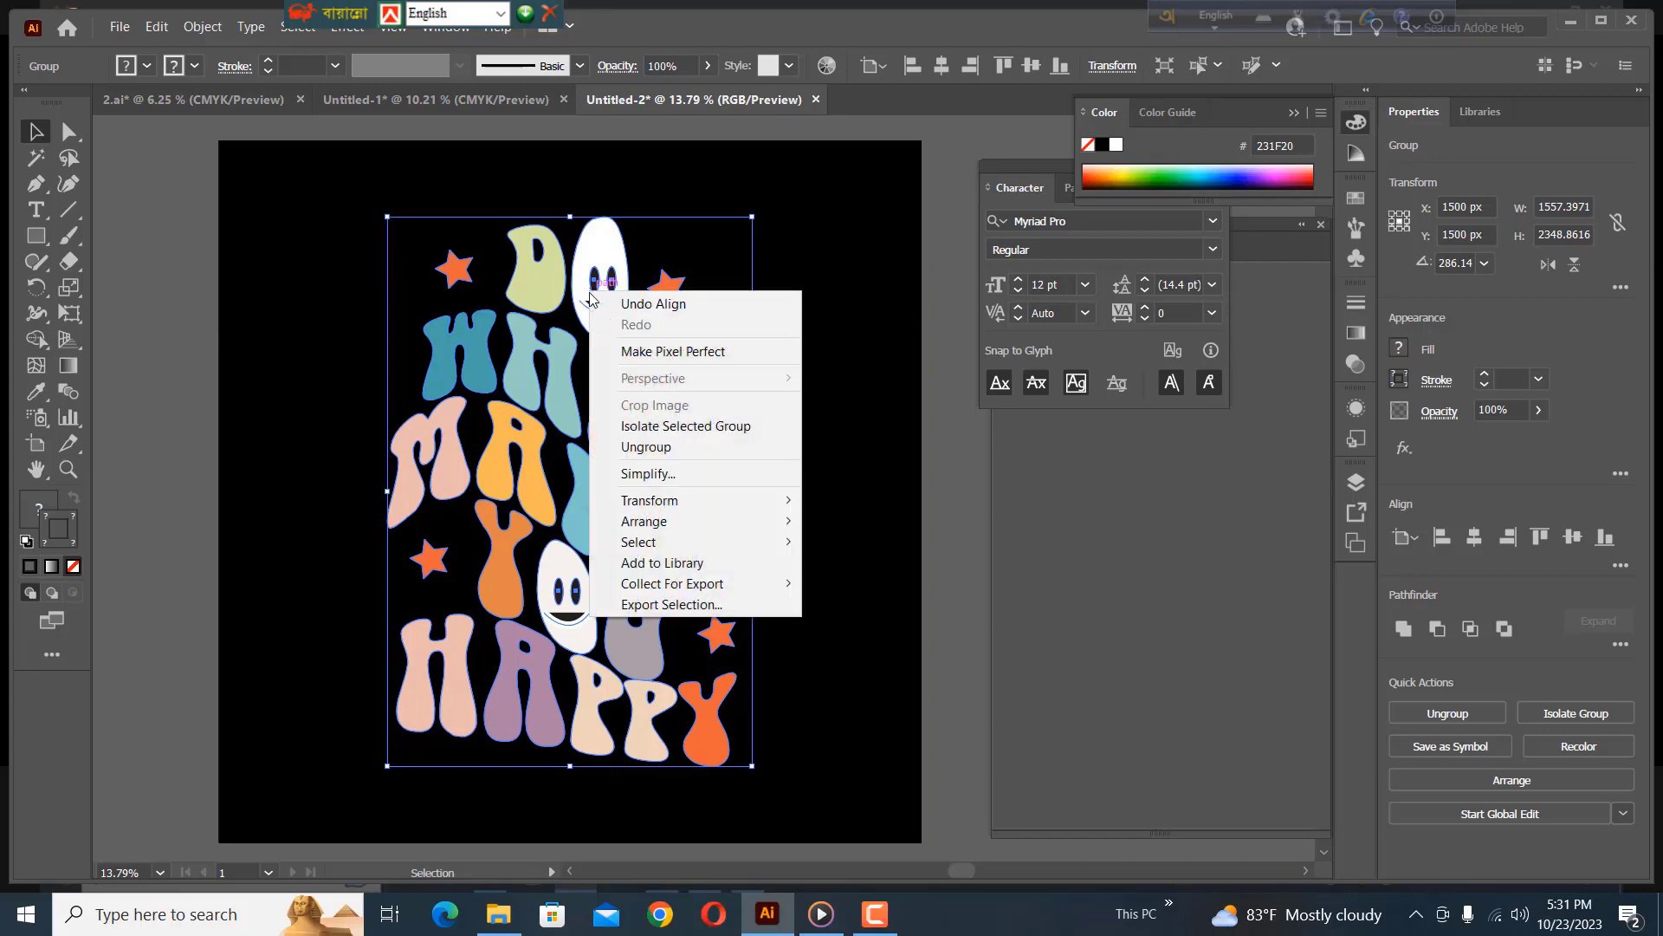
left_click(648, 447)
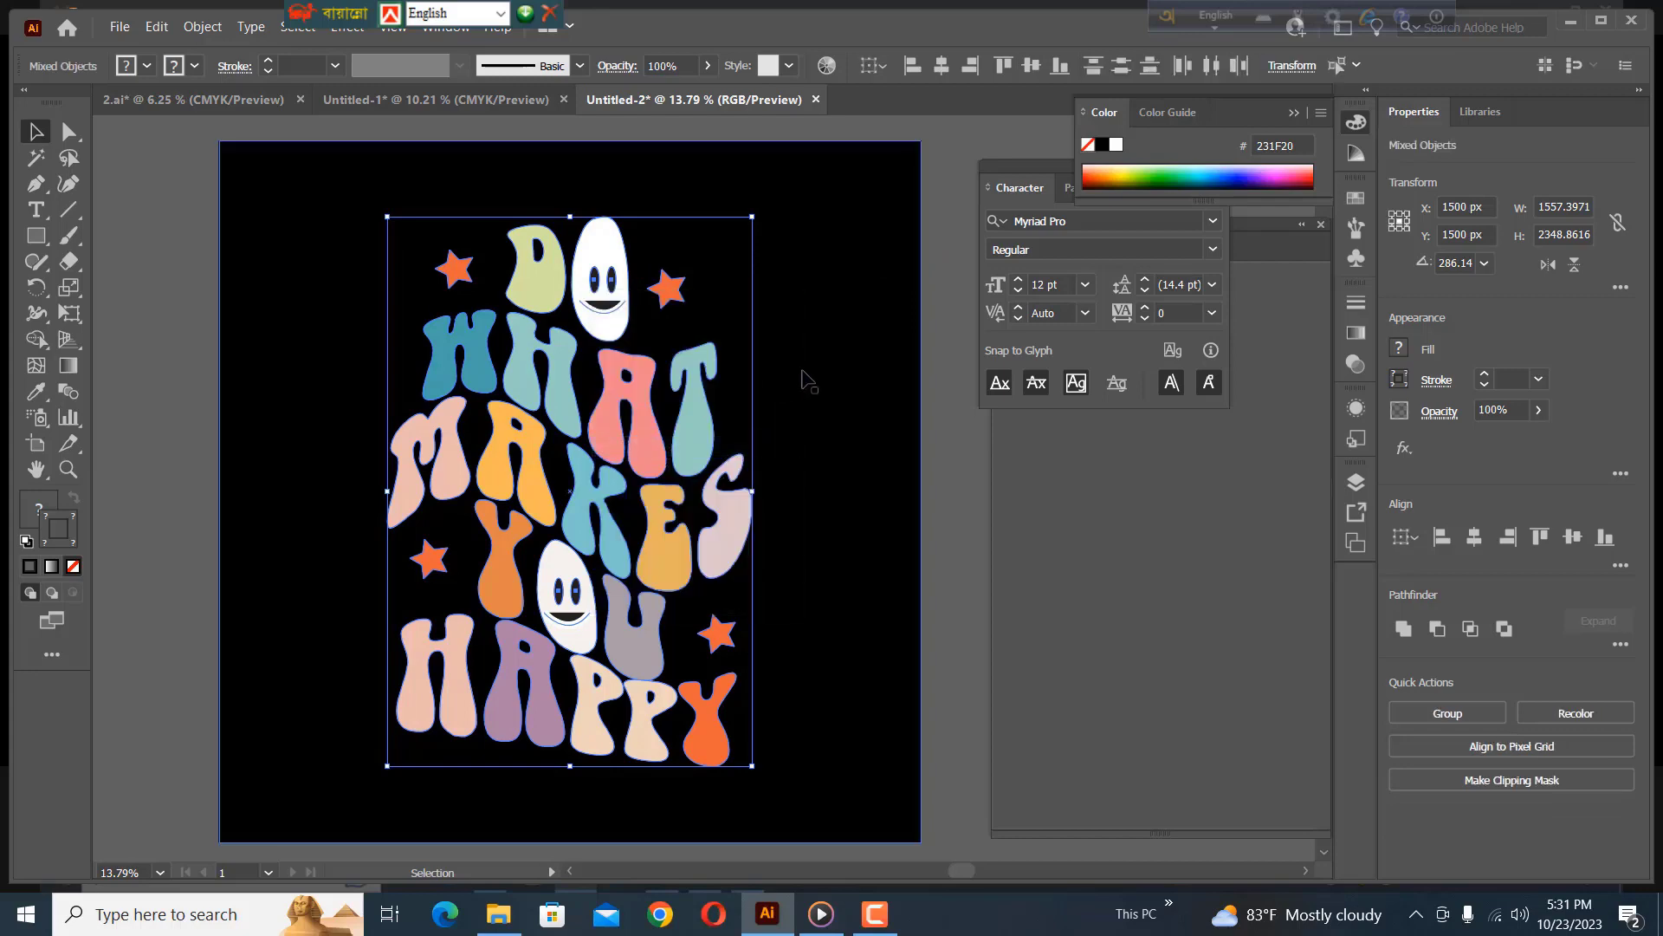
Select individual letters, a smiley face and a star in turn to check that they are separate objects.
left_click(609, 302)
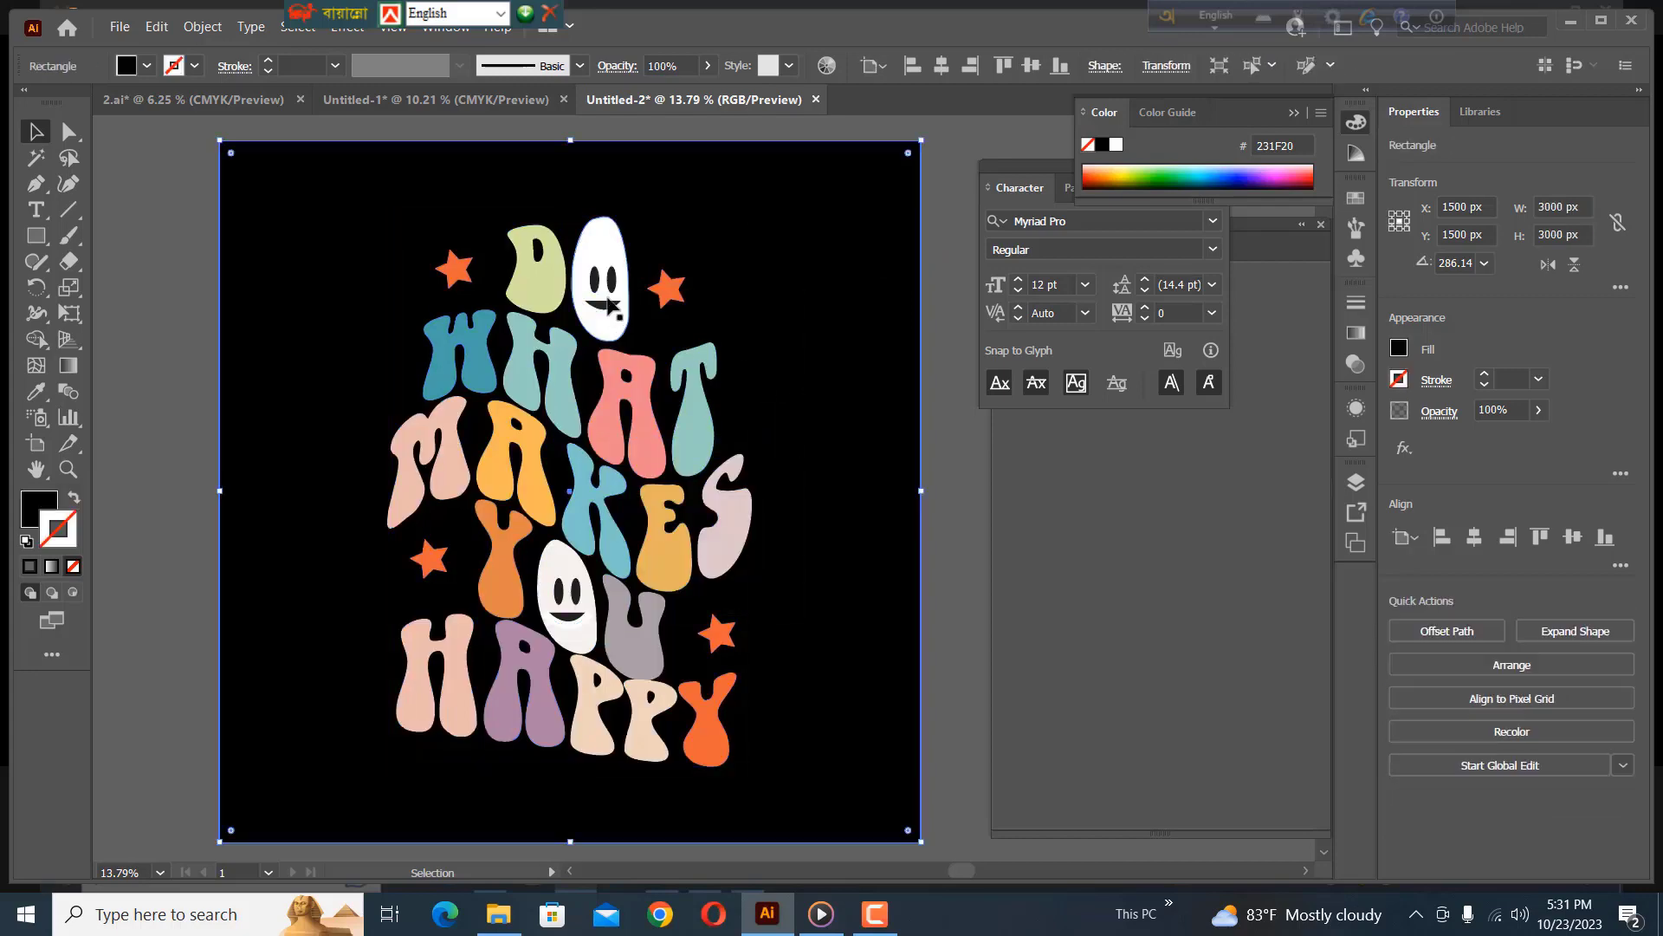
left_click(947, 271)
left_click(558, 287)
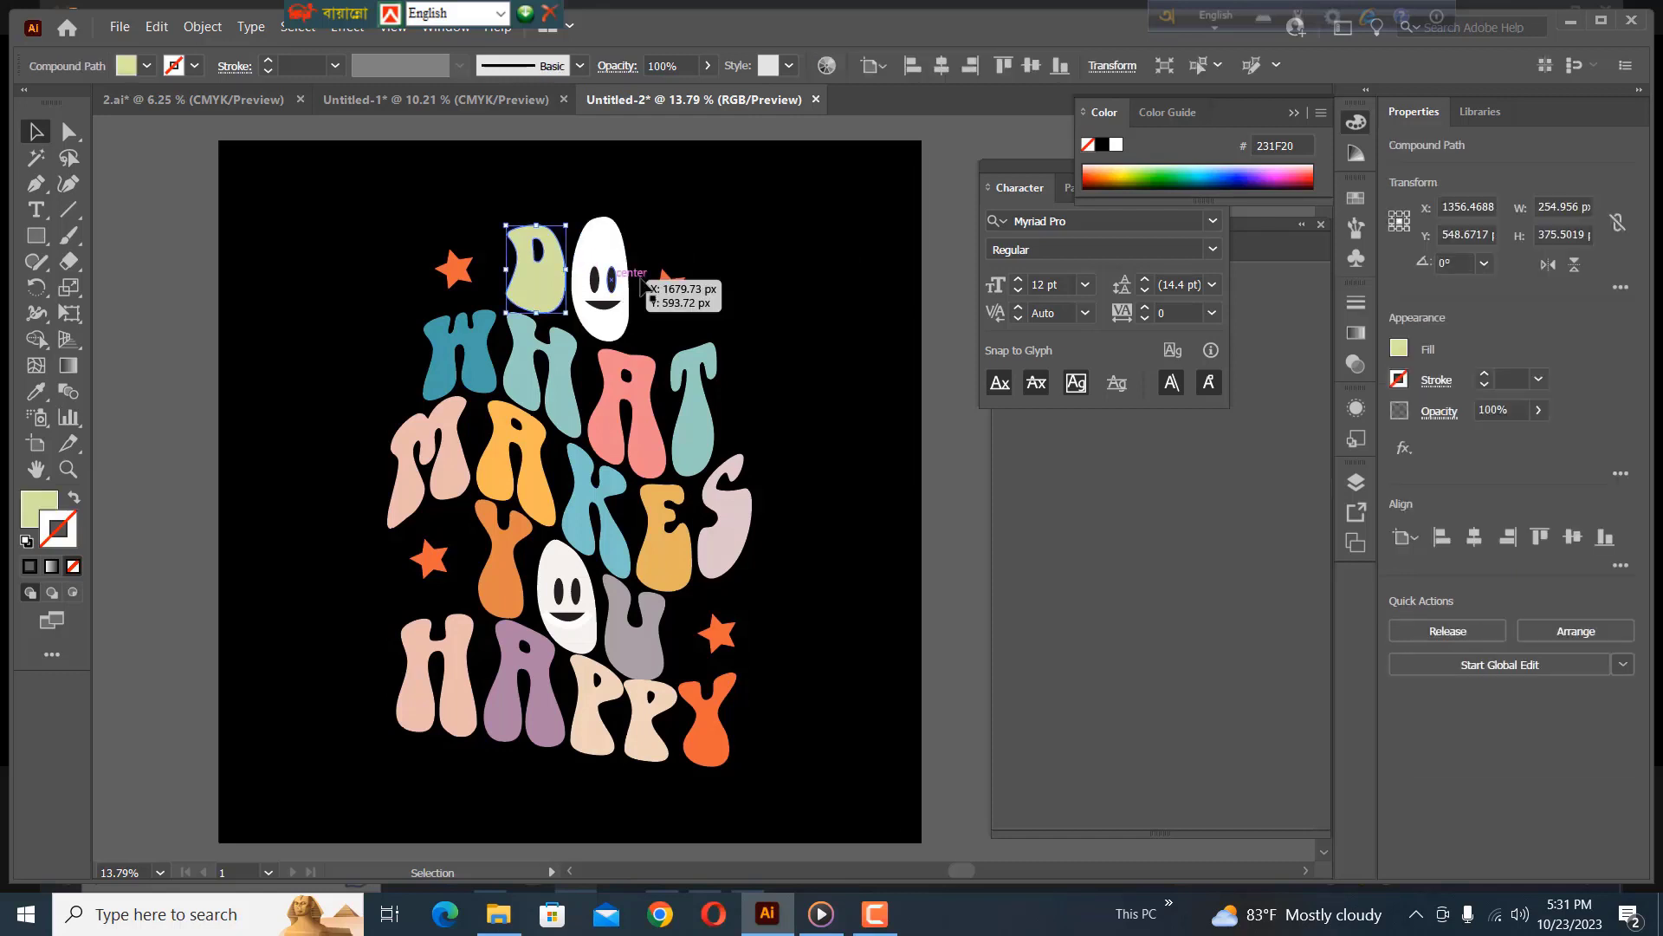
left_click(646, 385)
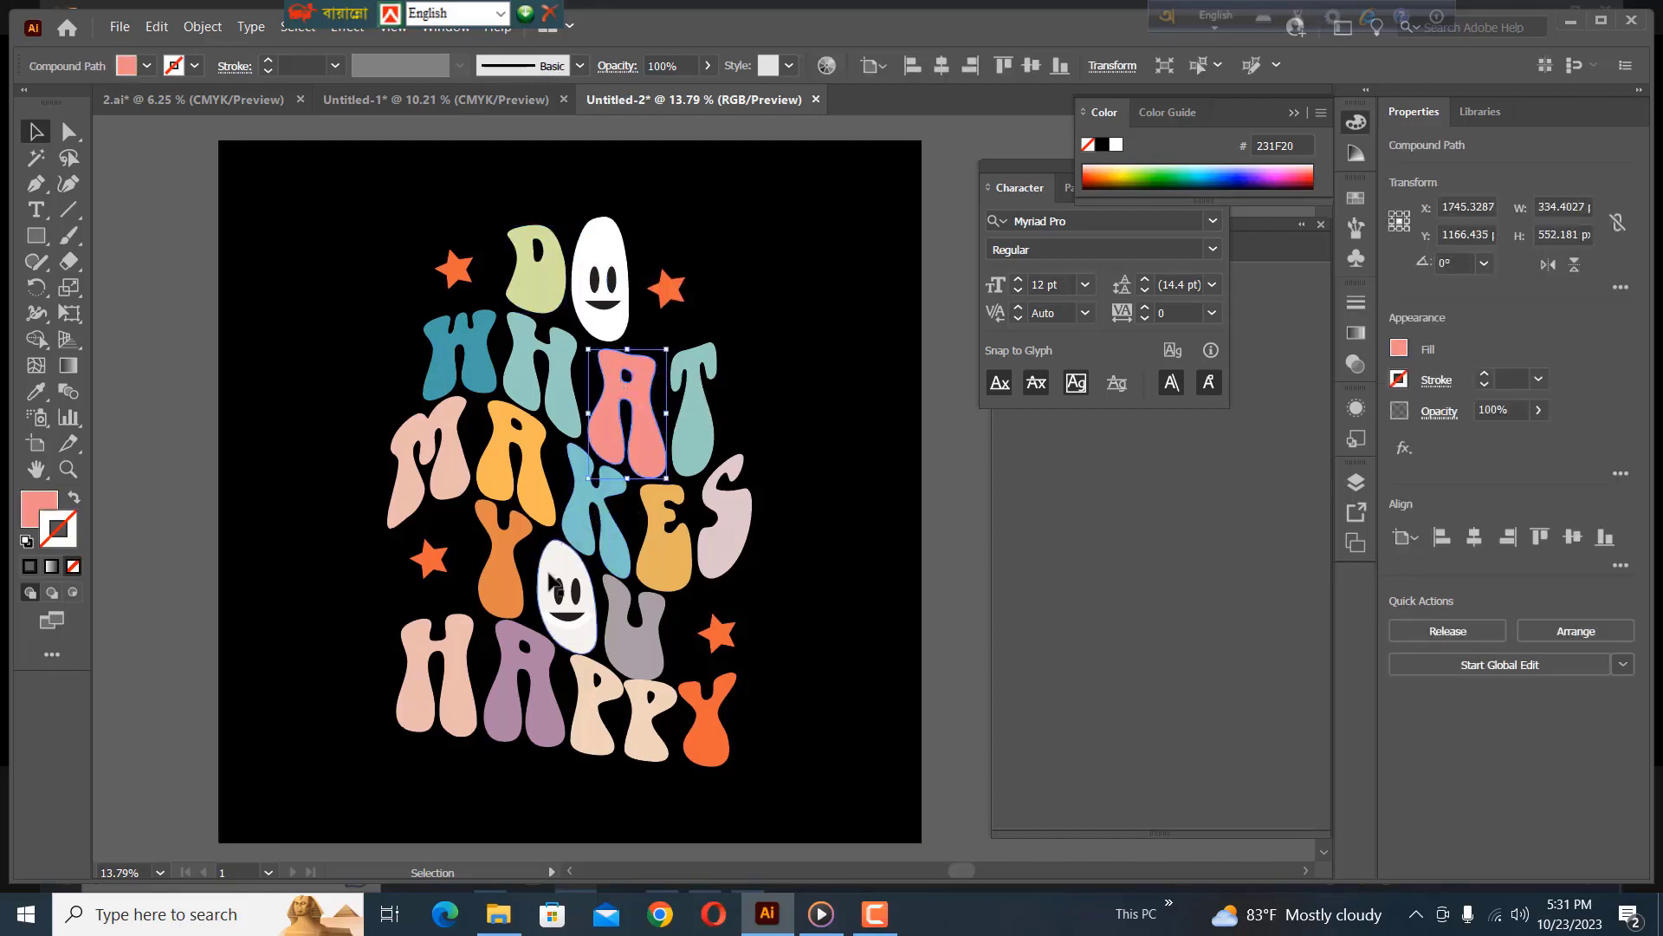
left_click(582, 622)
left_click(716, 633)
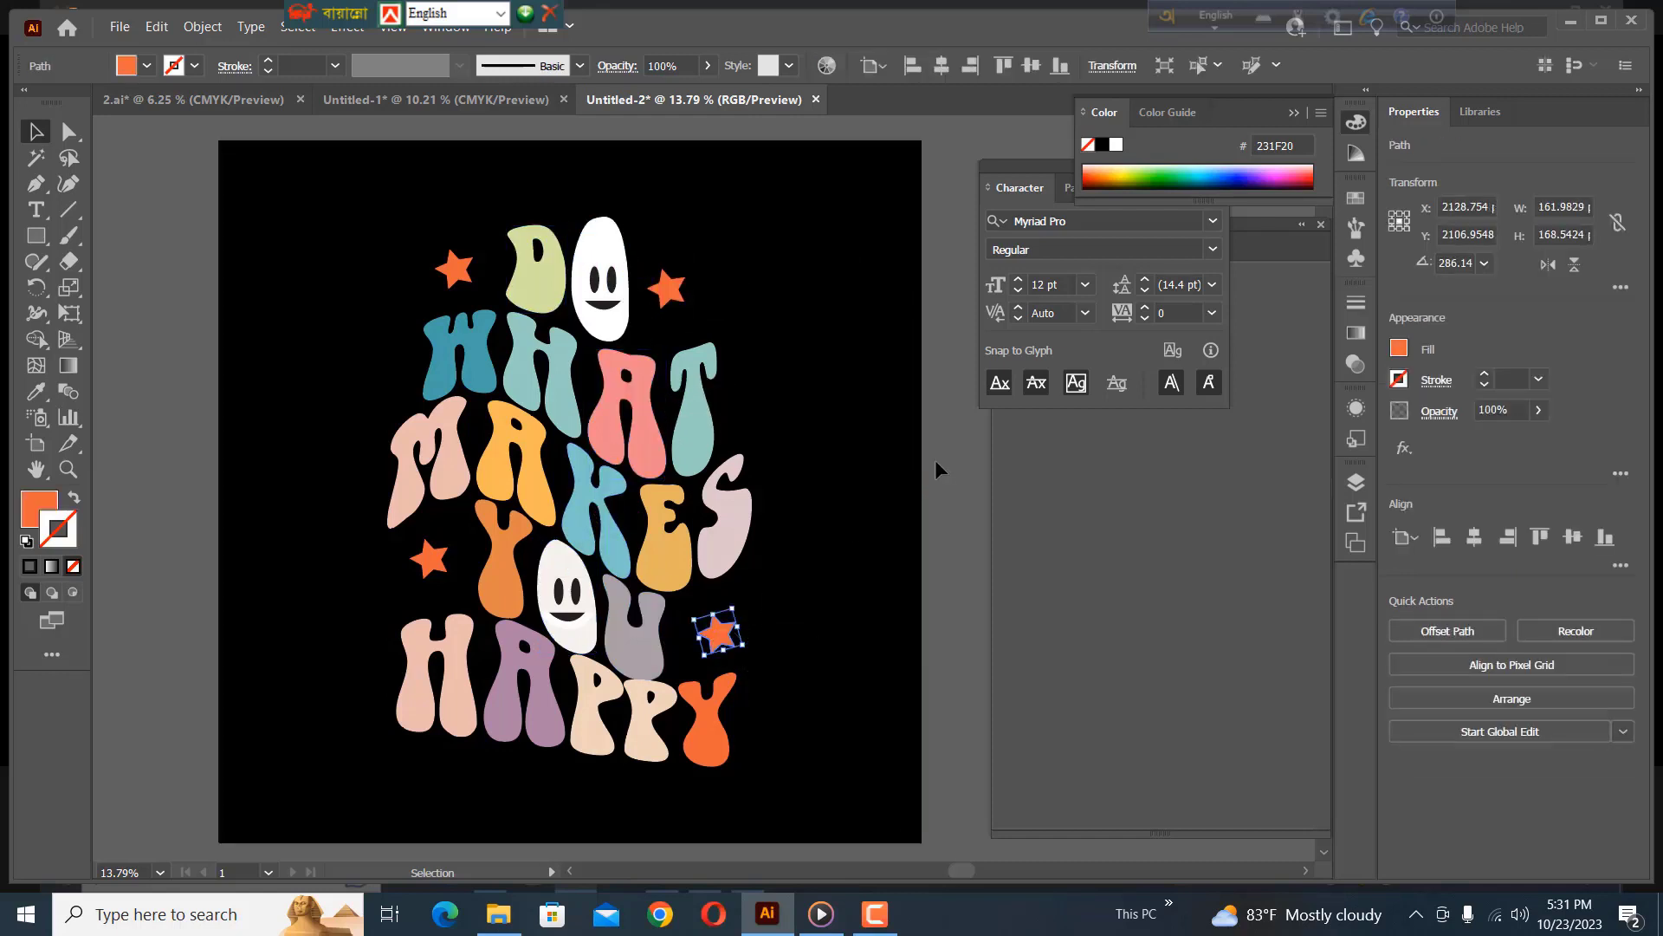
Clear the selection and pick a star and the black background rectangle in turn to check them.
left_click(750, 419)
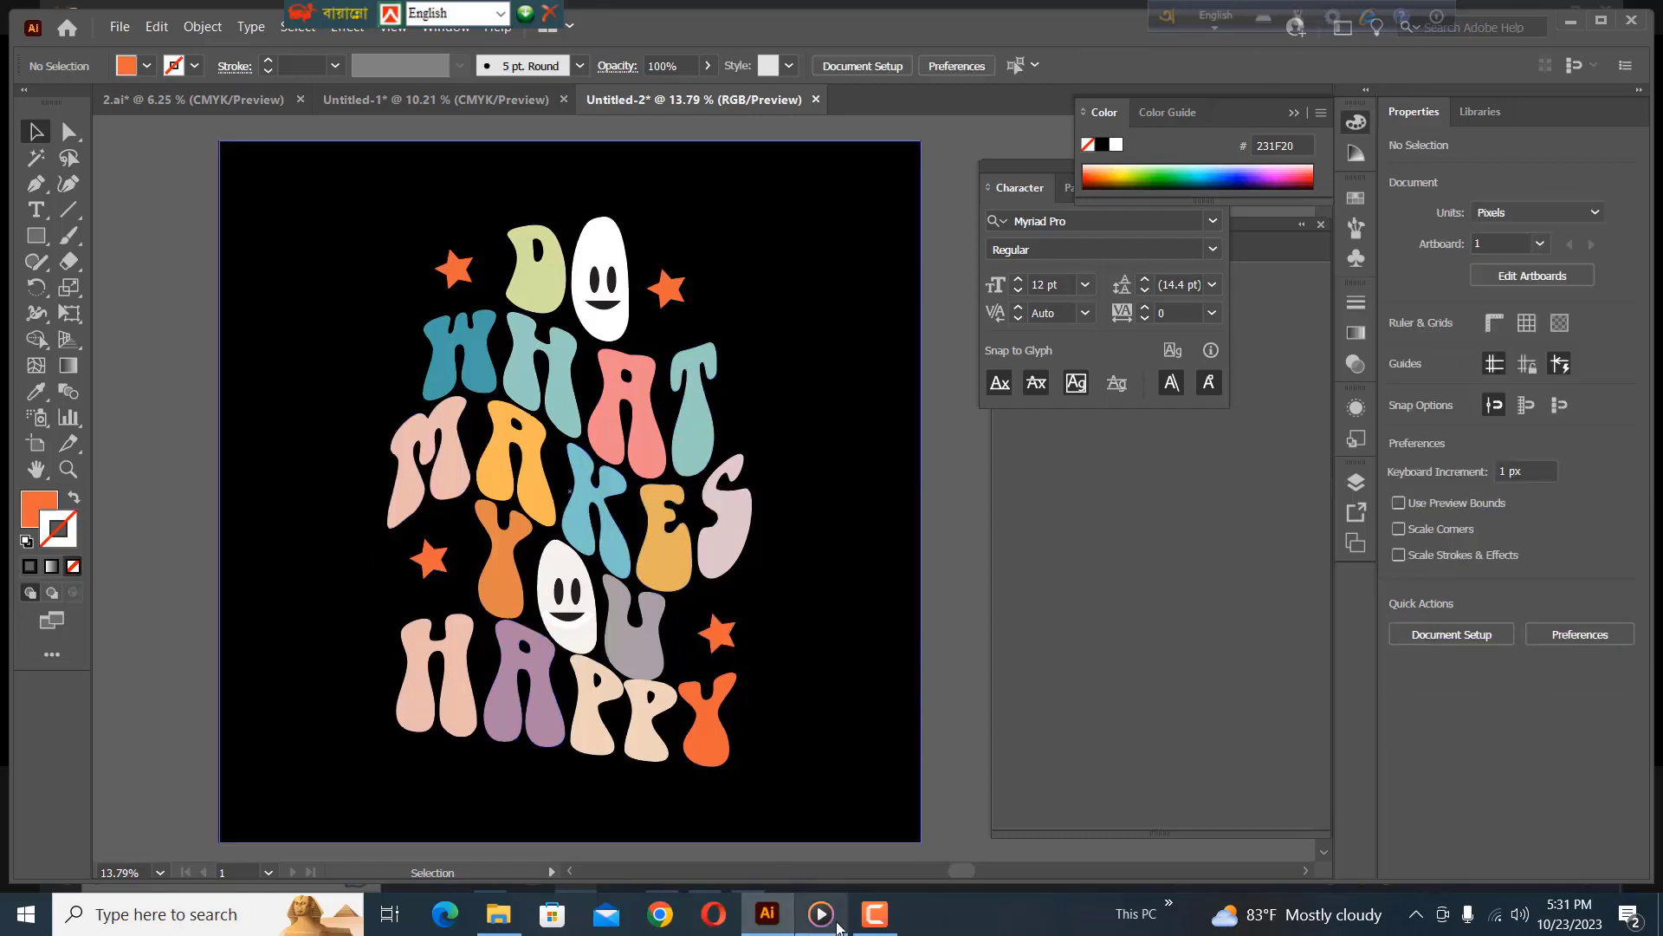
left_click(667, 287)
left_click(398, 178)
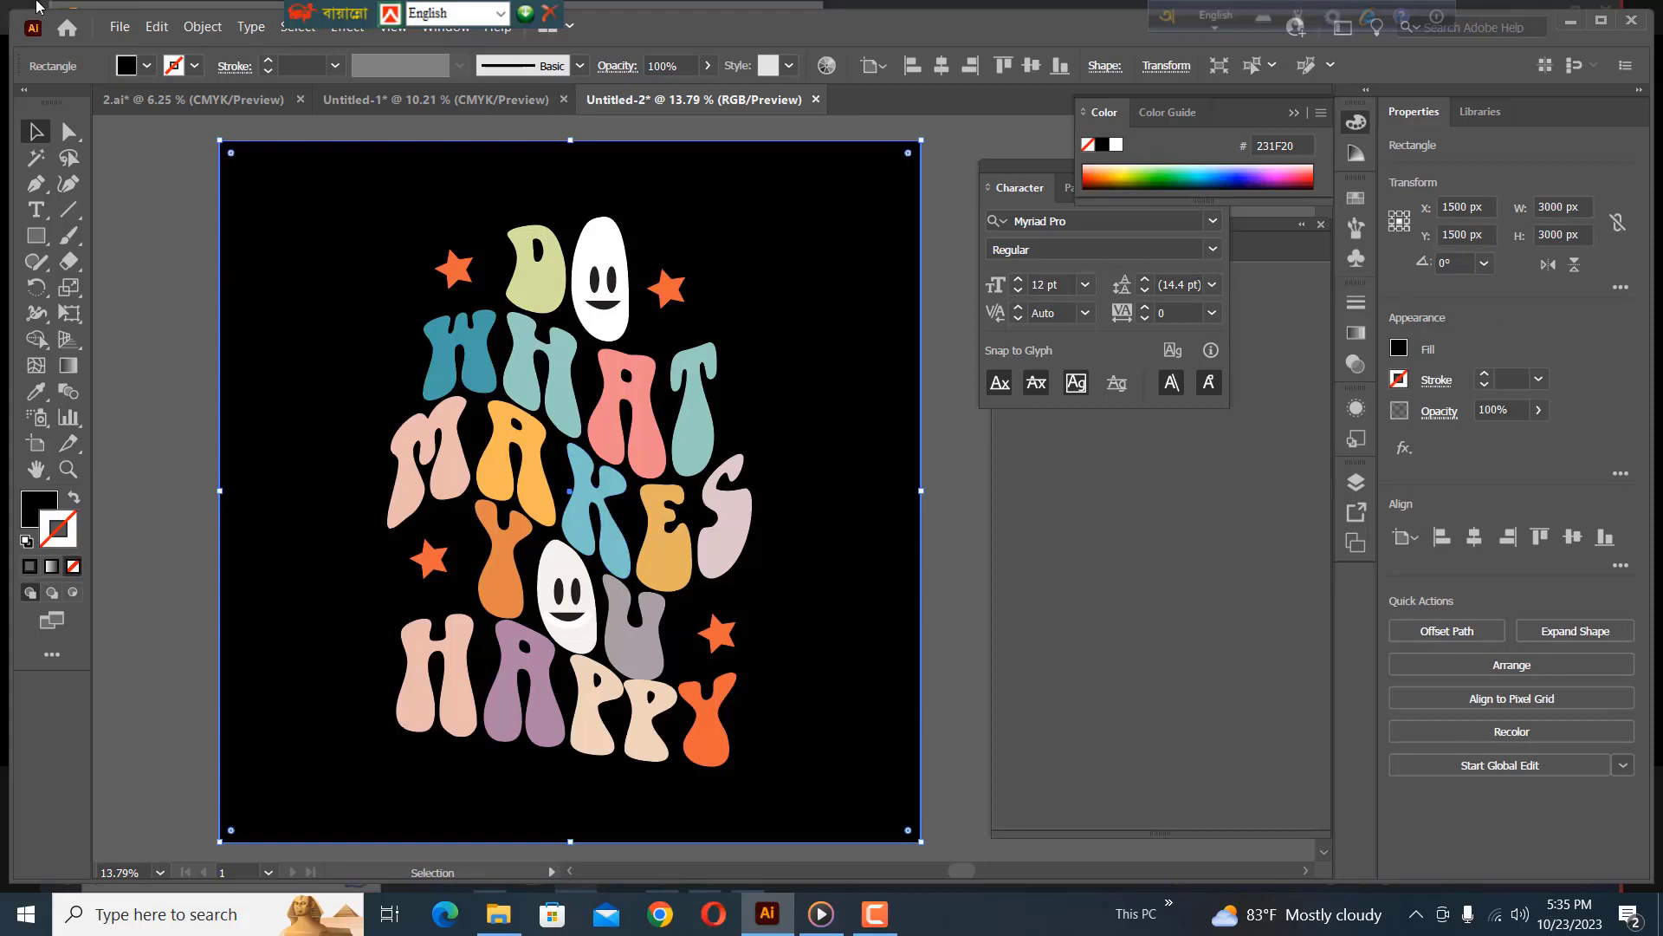
Save a copy of the design to the Desktop as an Illustrator EPS file named sutterstock-1.
left_click(120, 28)
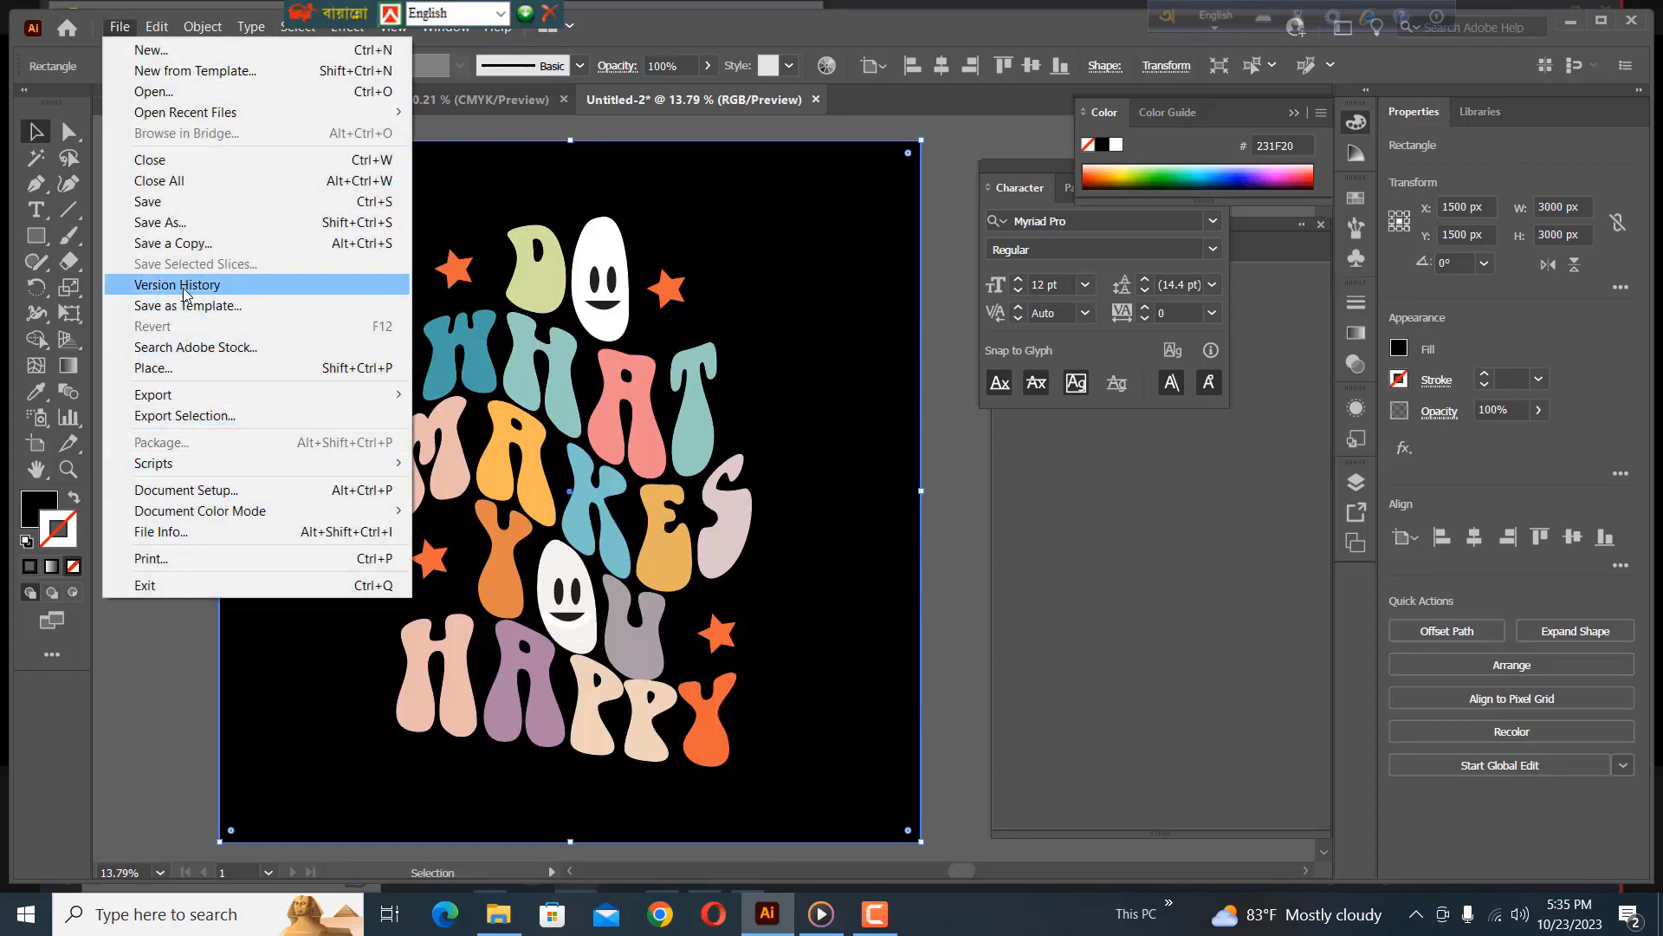
left_click(161, 223)
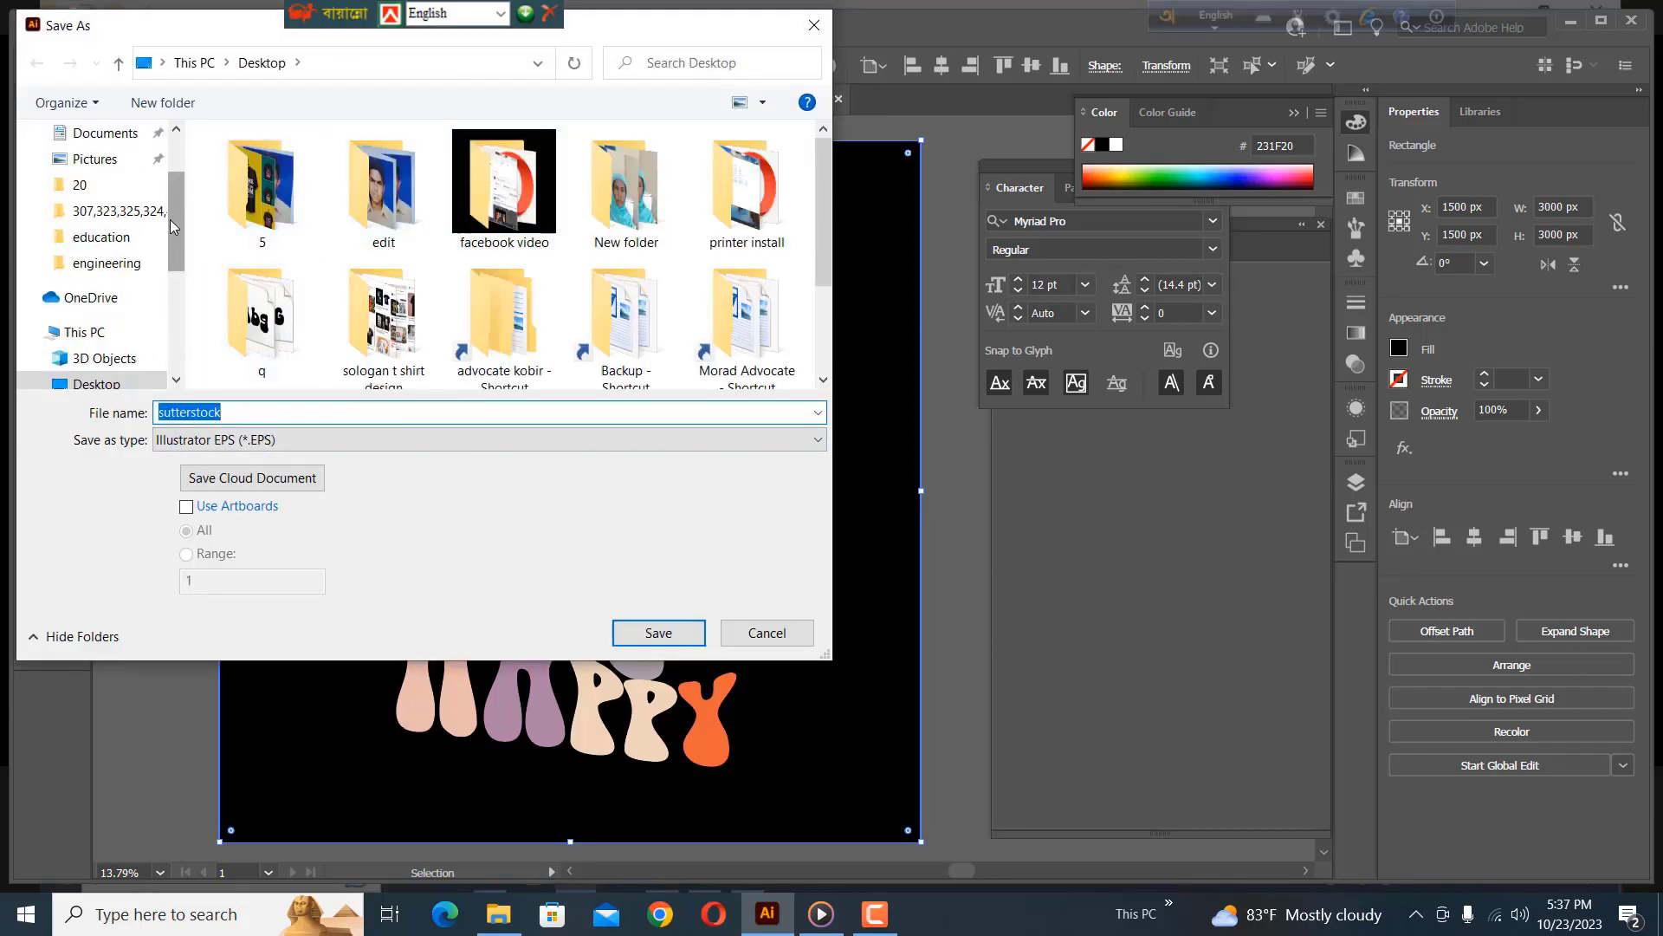
scroll(130, 208, "up", 2)
left_click(95, 177)
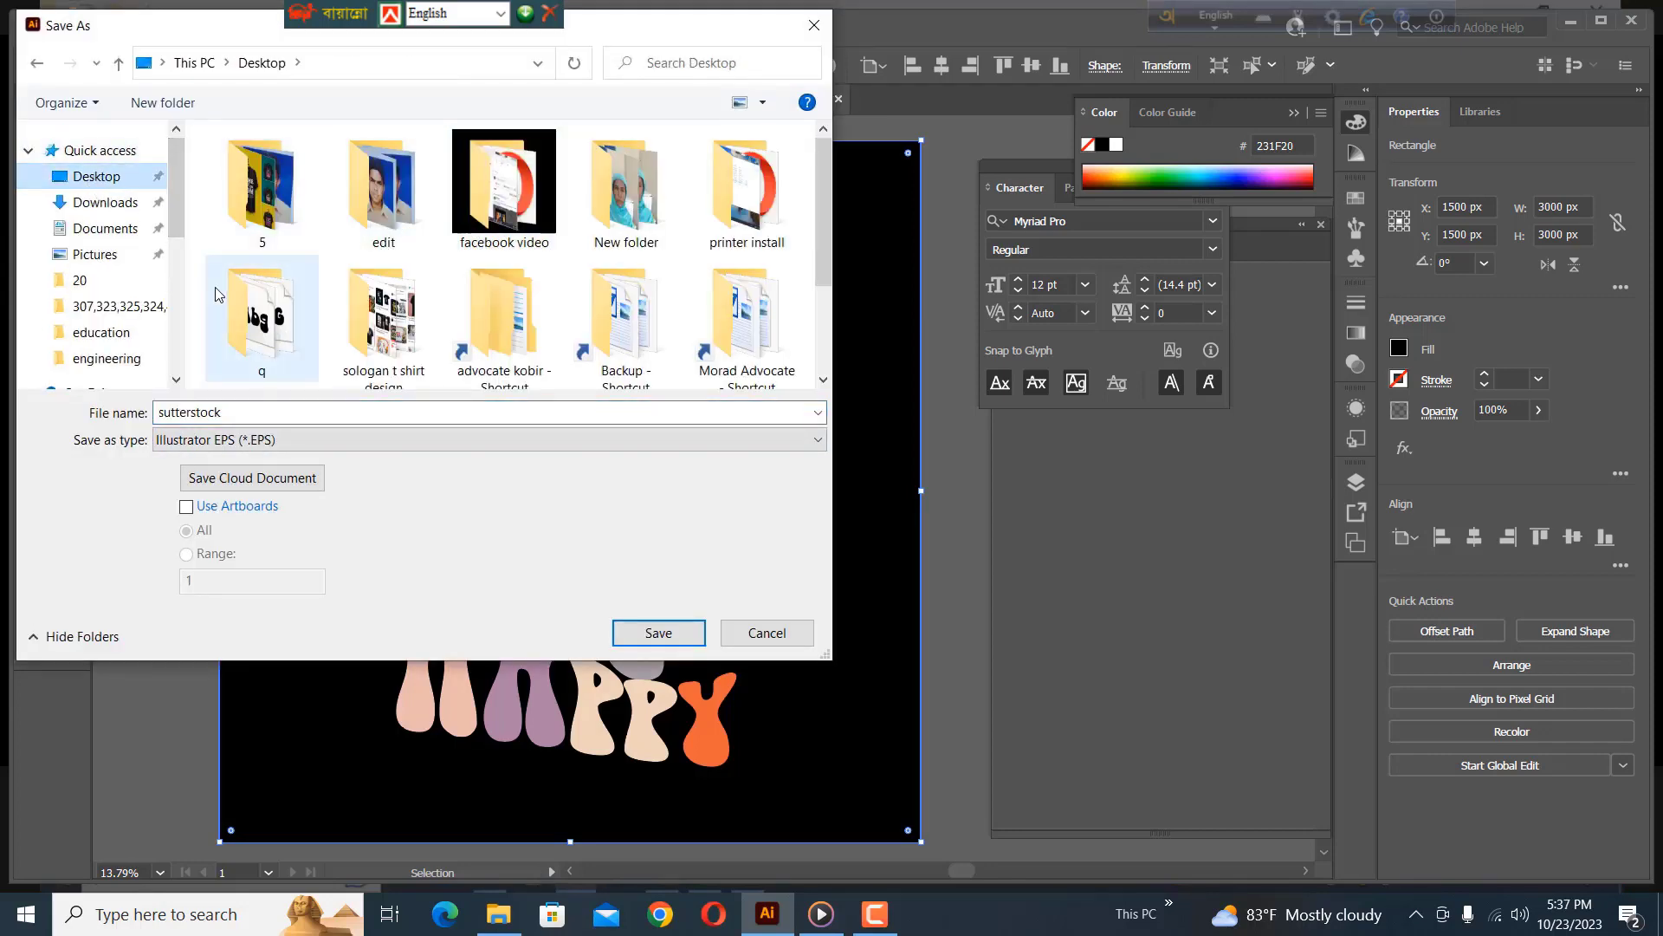
double_click(243, 416)
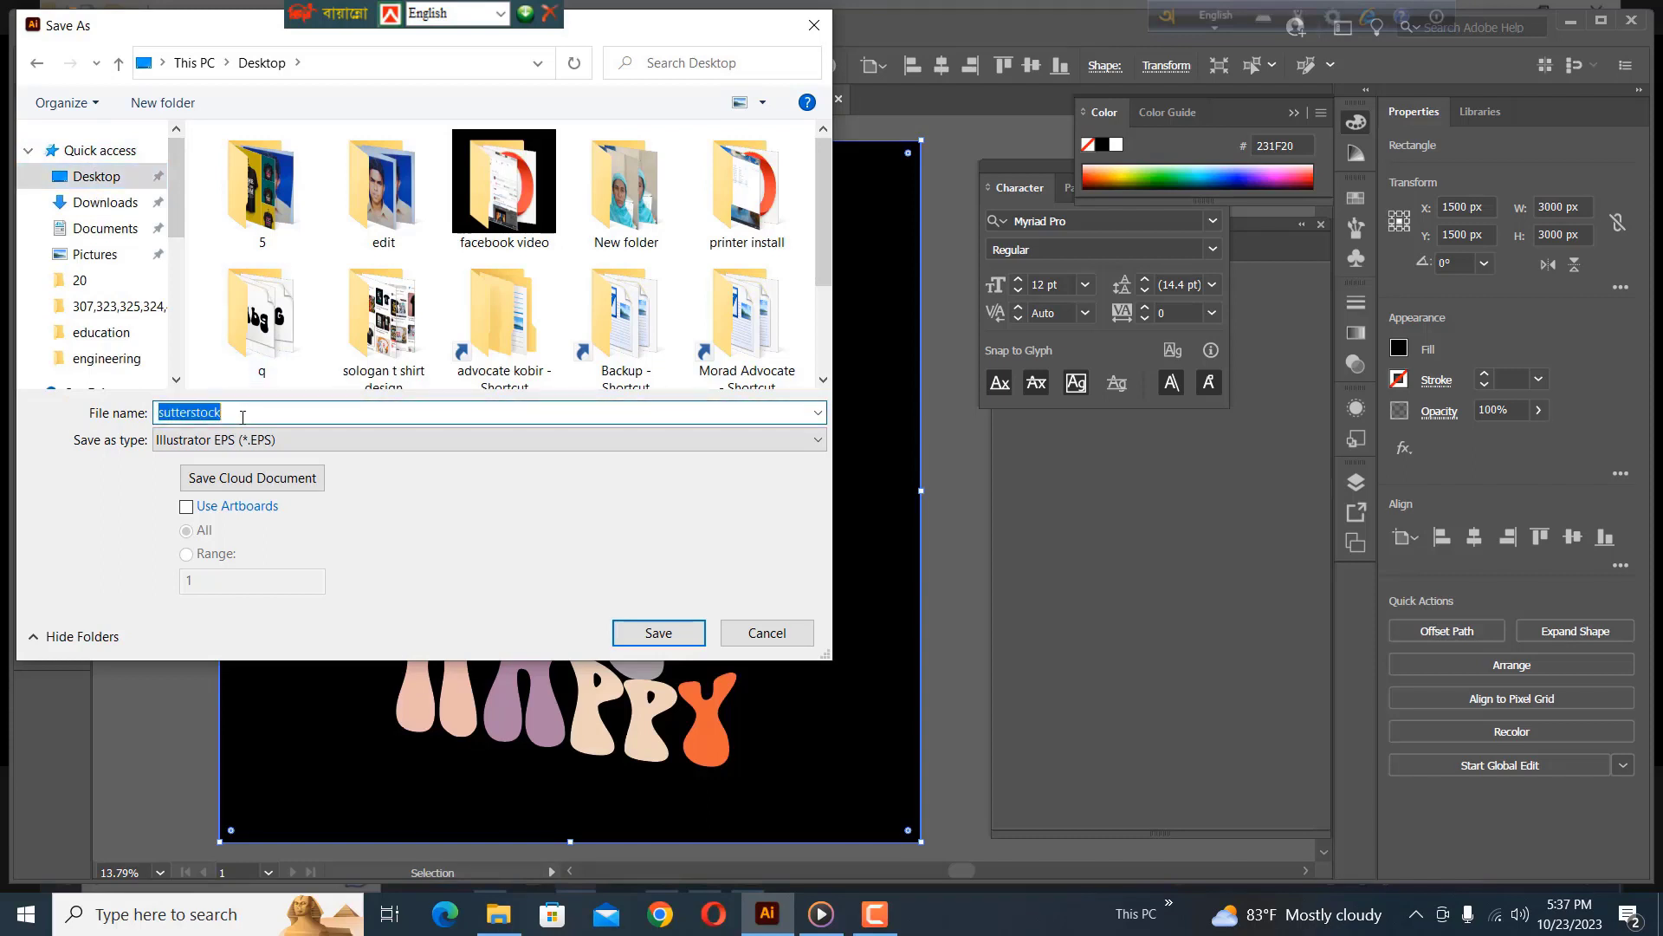
left_click(236, 413)
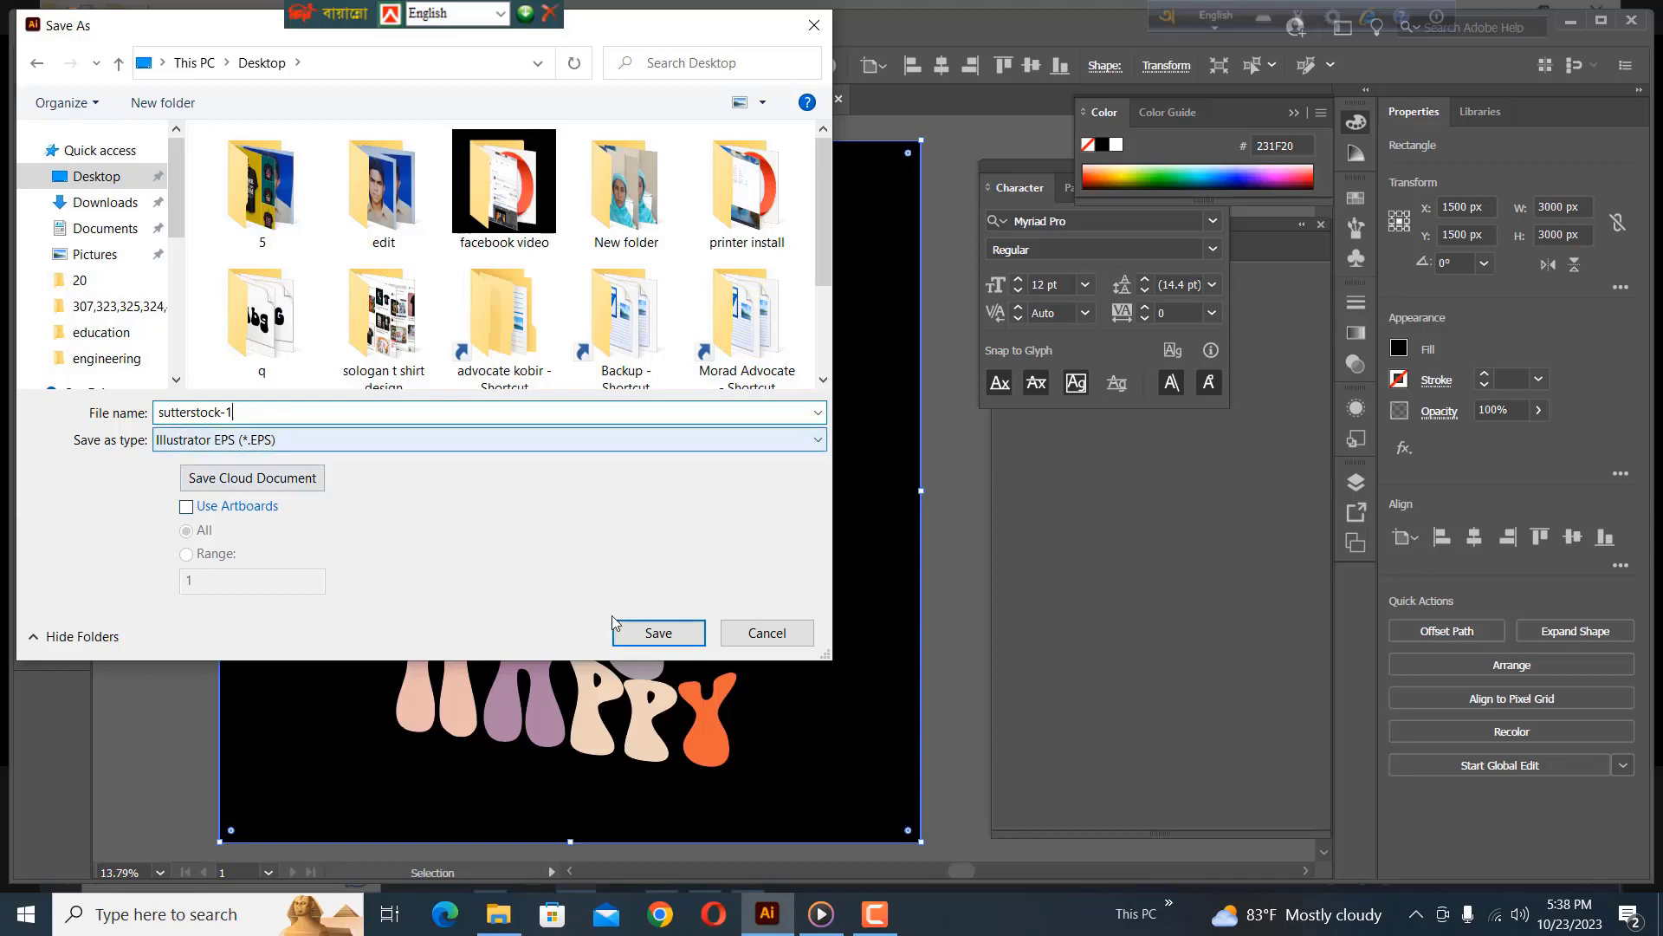
left_click(654, 633)
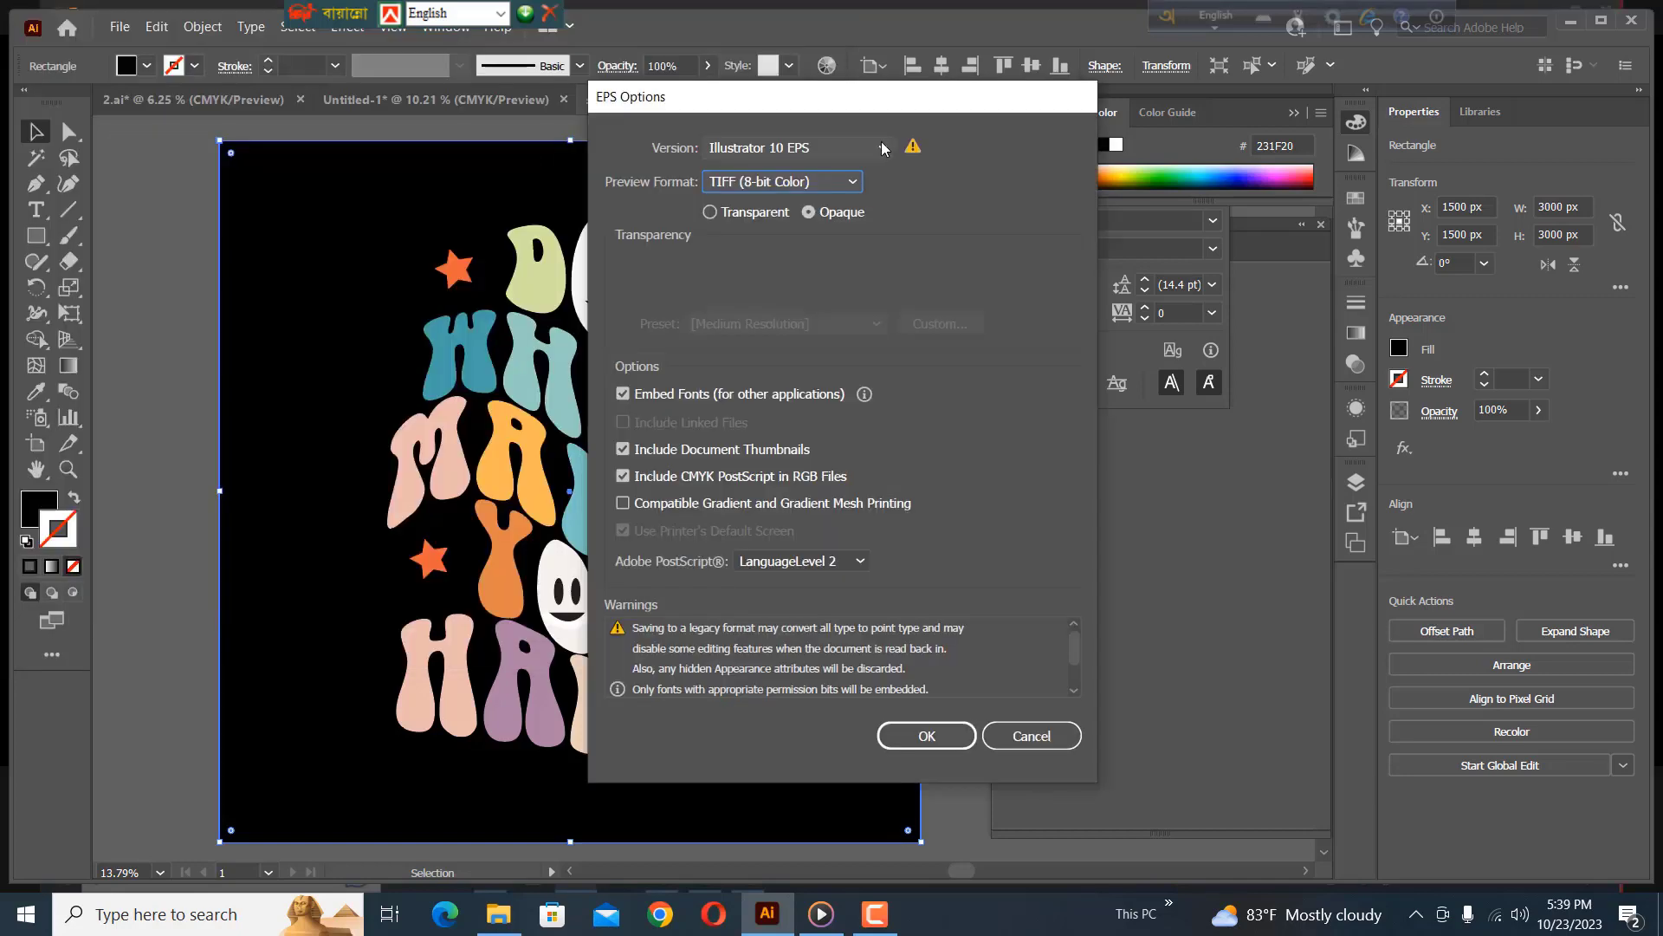
Set the EPS version to Illustrator 10 EPS and finish saving despite the legacy format.
left_click(884, 149)
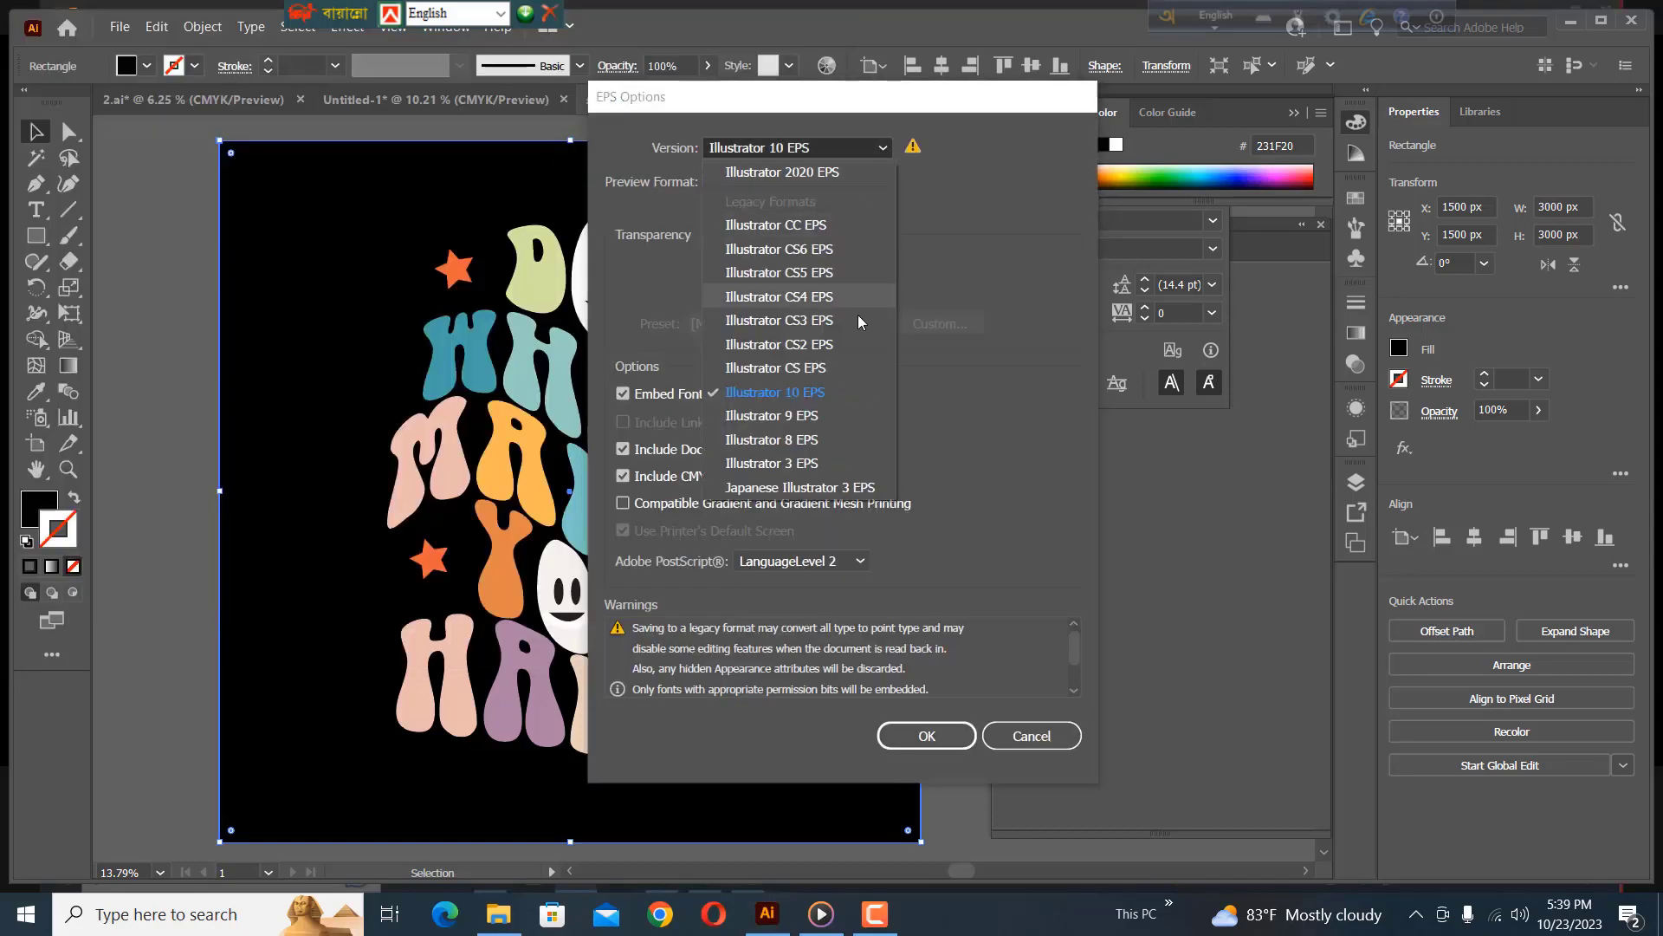
left_click(815, 396)
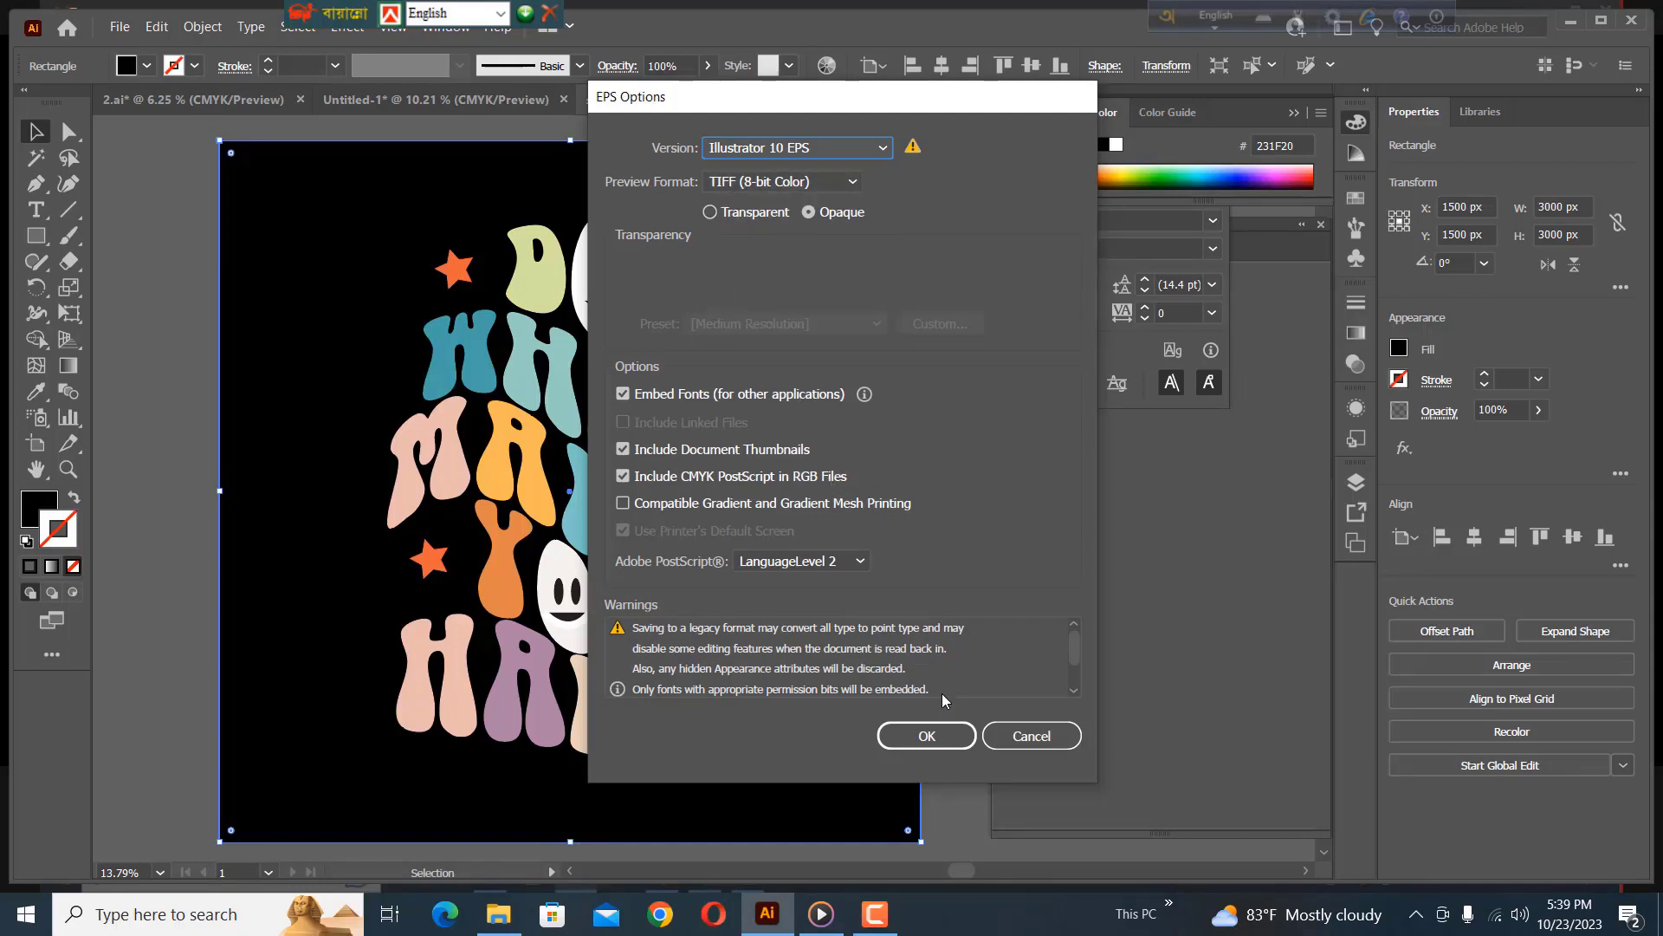
left_click(911, 743)
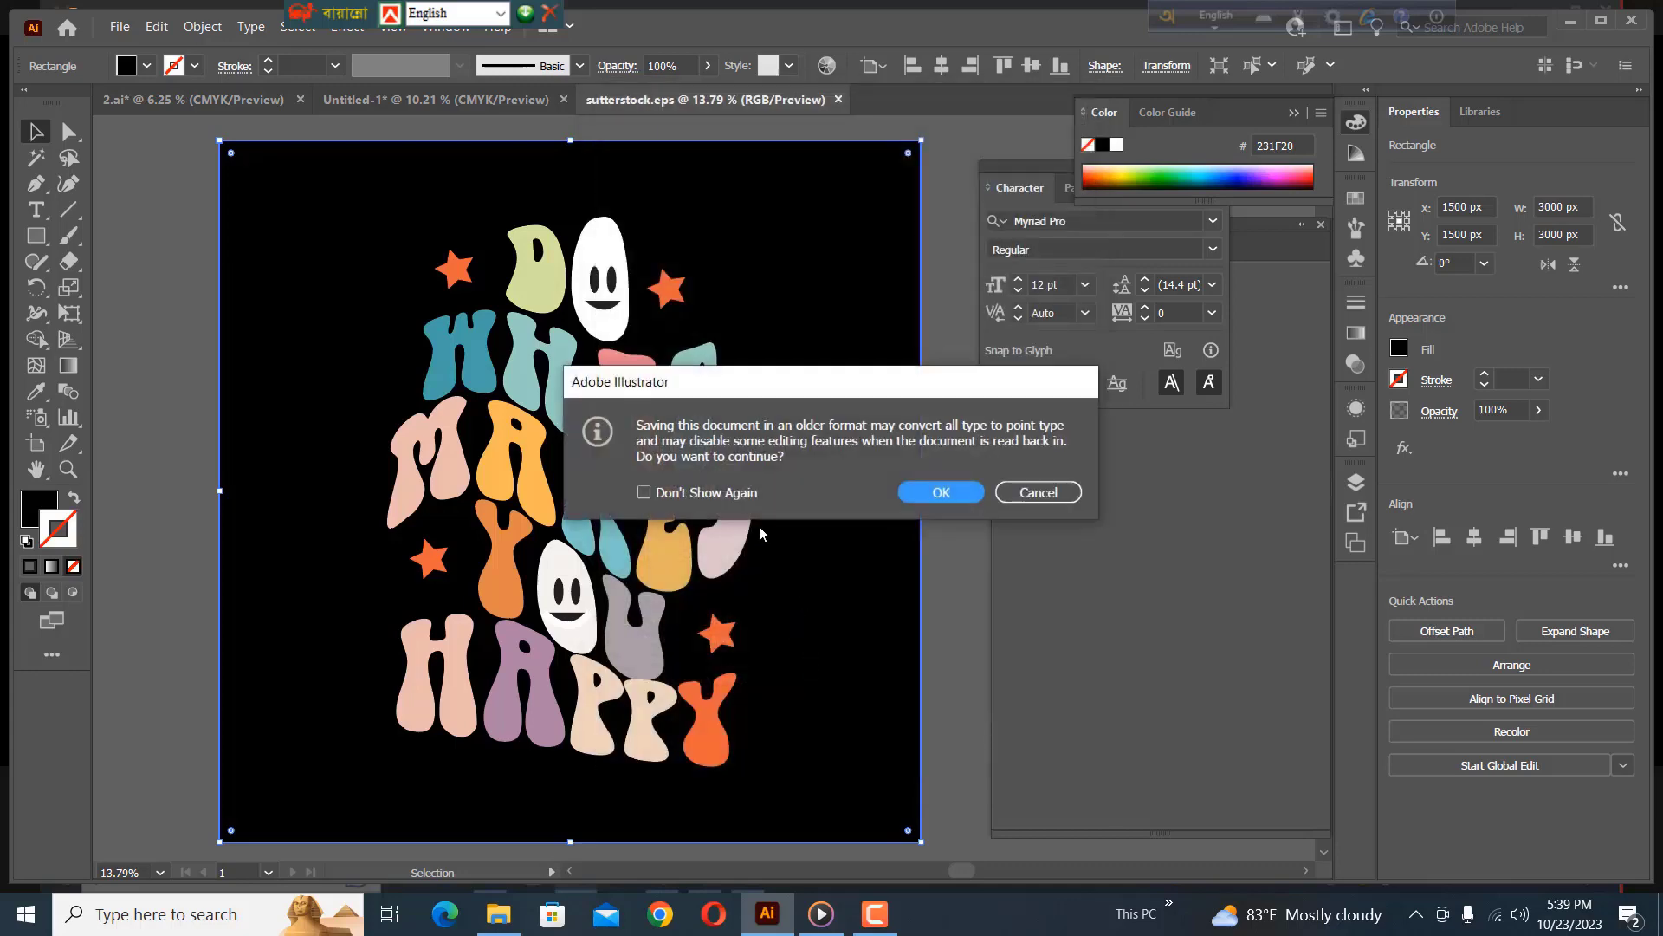
left_click(951, 497)
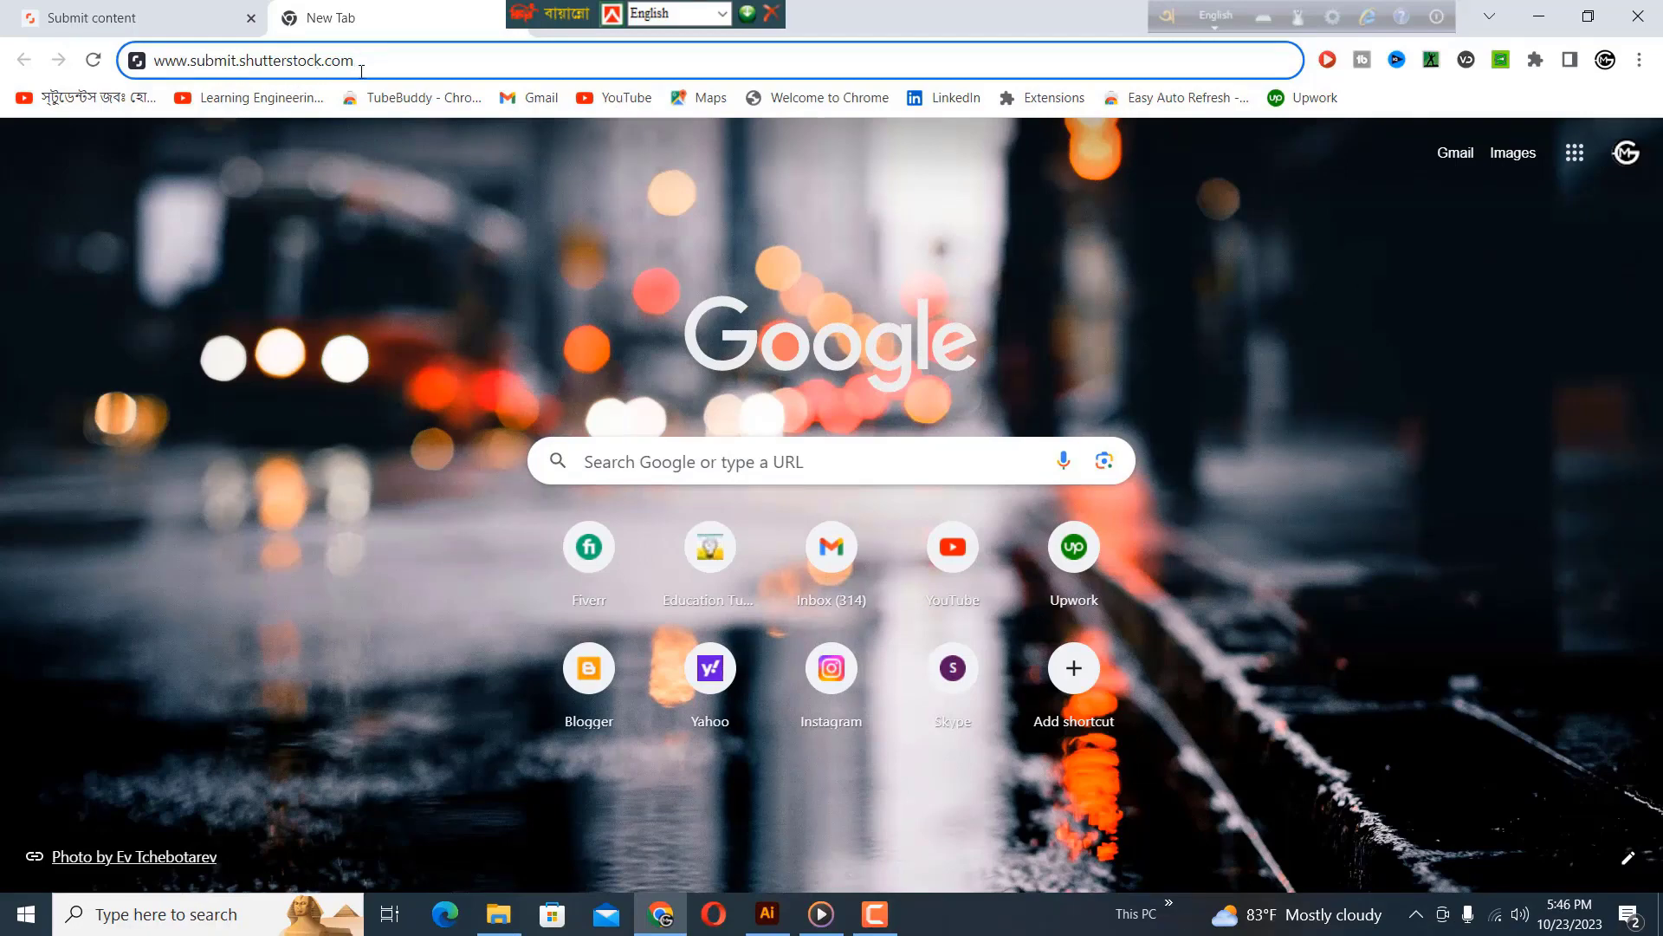
key("Return")
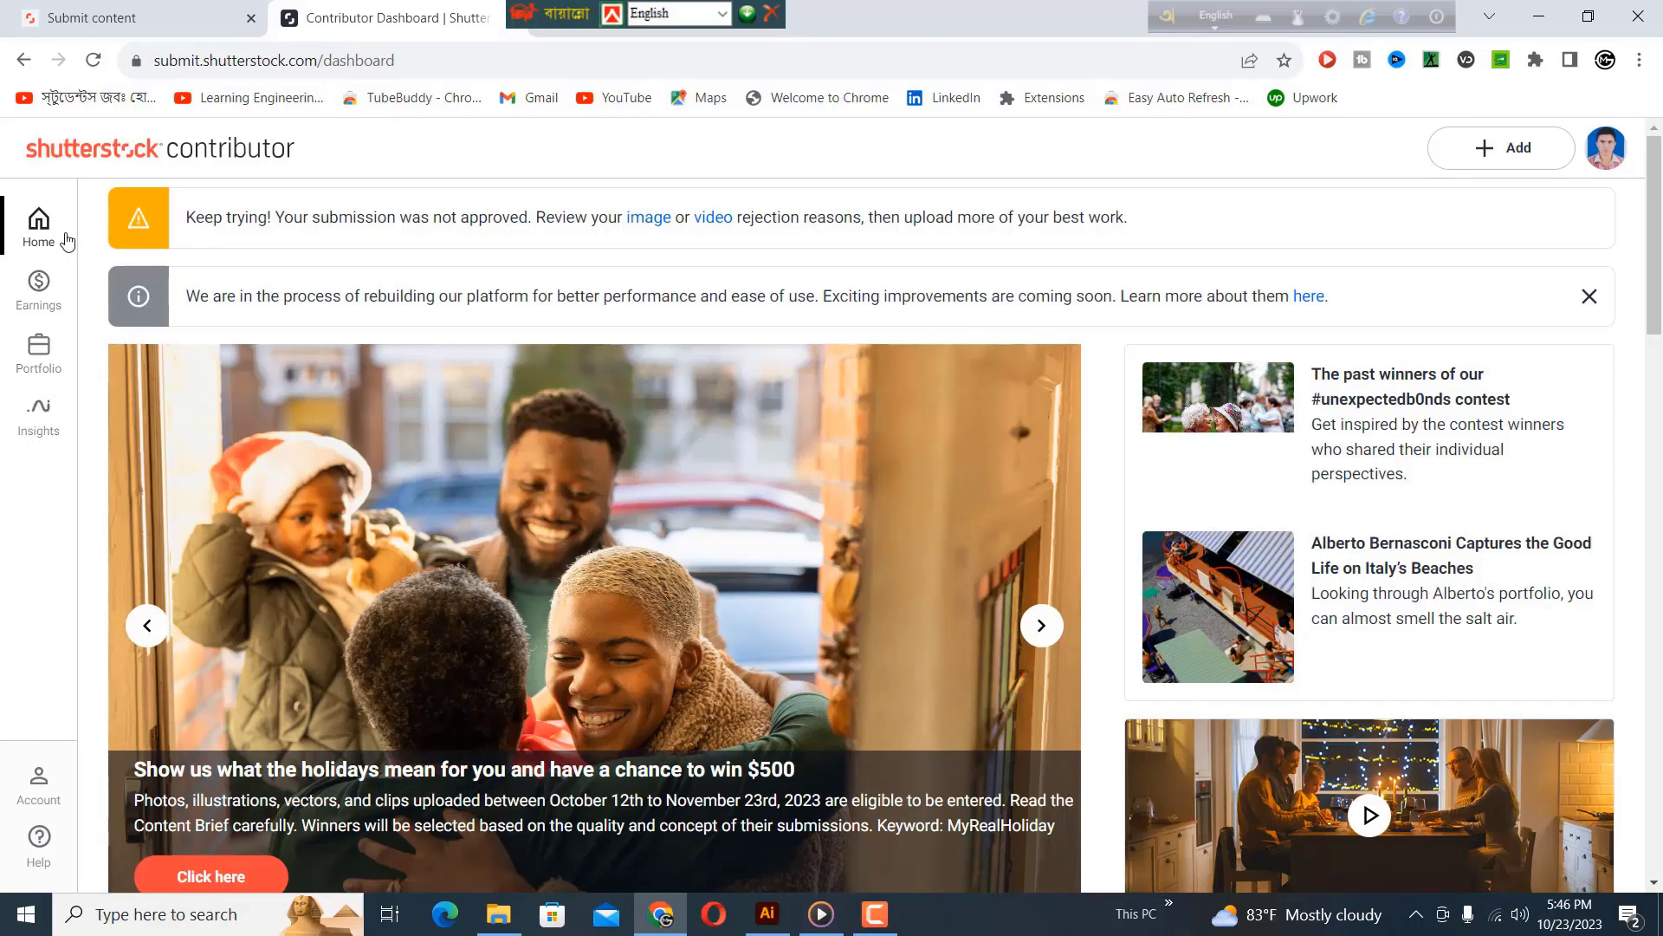
left_click(40, 351)
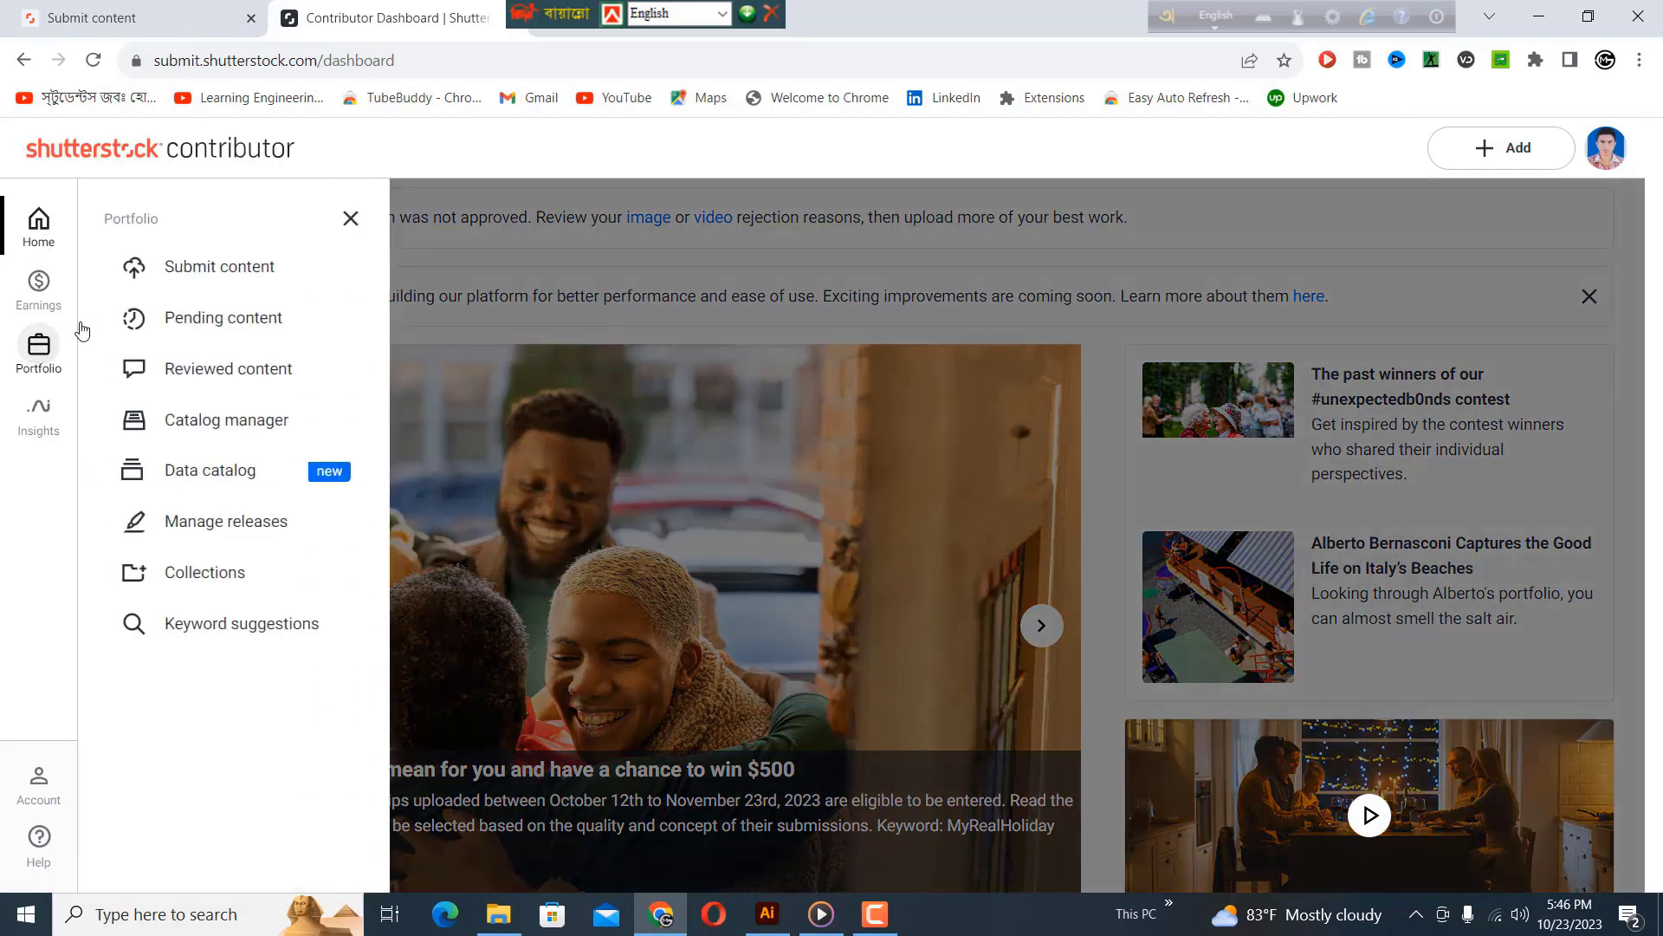
left_click(202, 274)
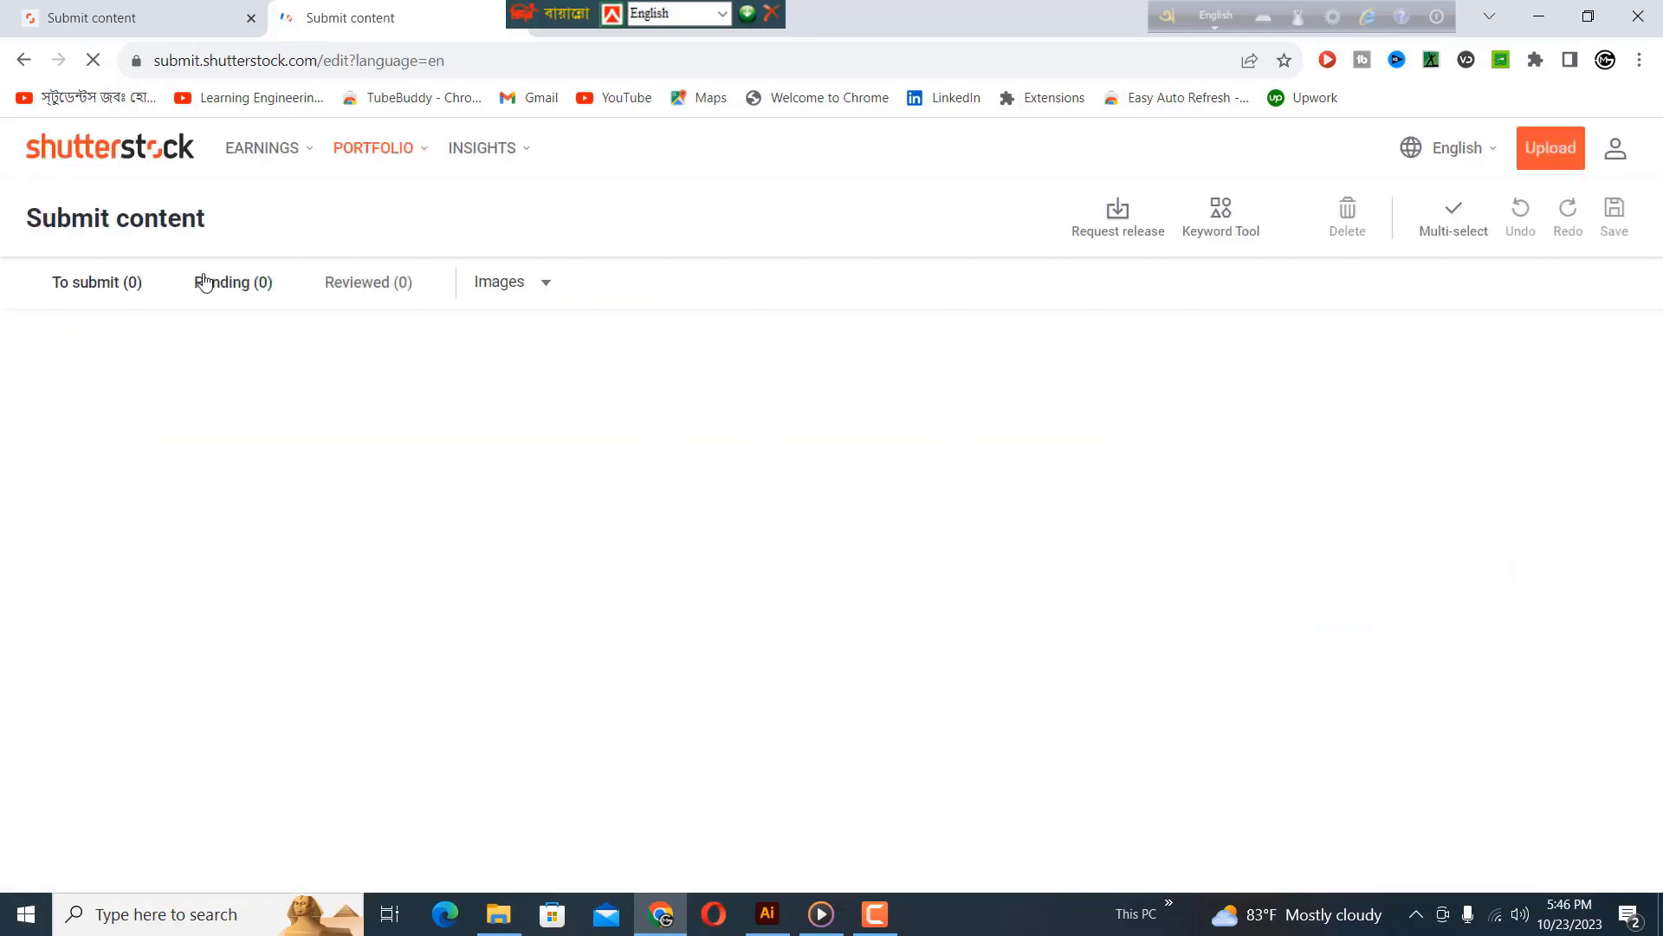
left_click(251, 18)
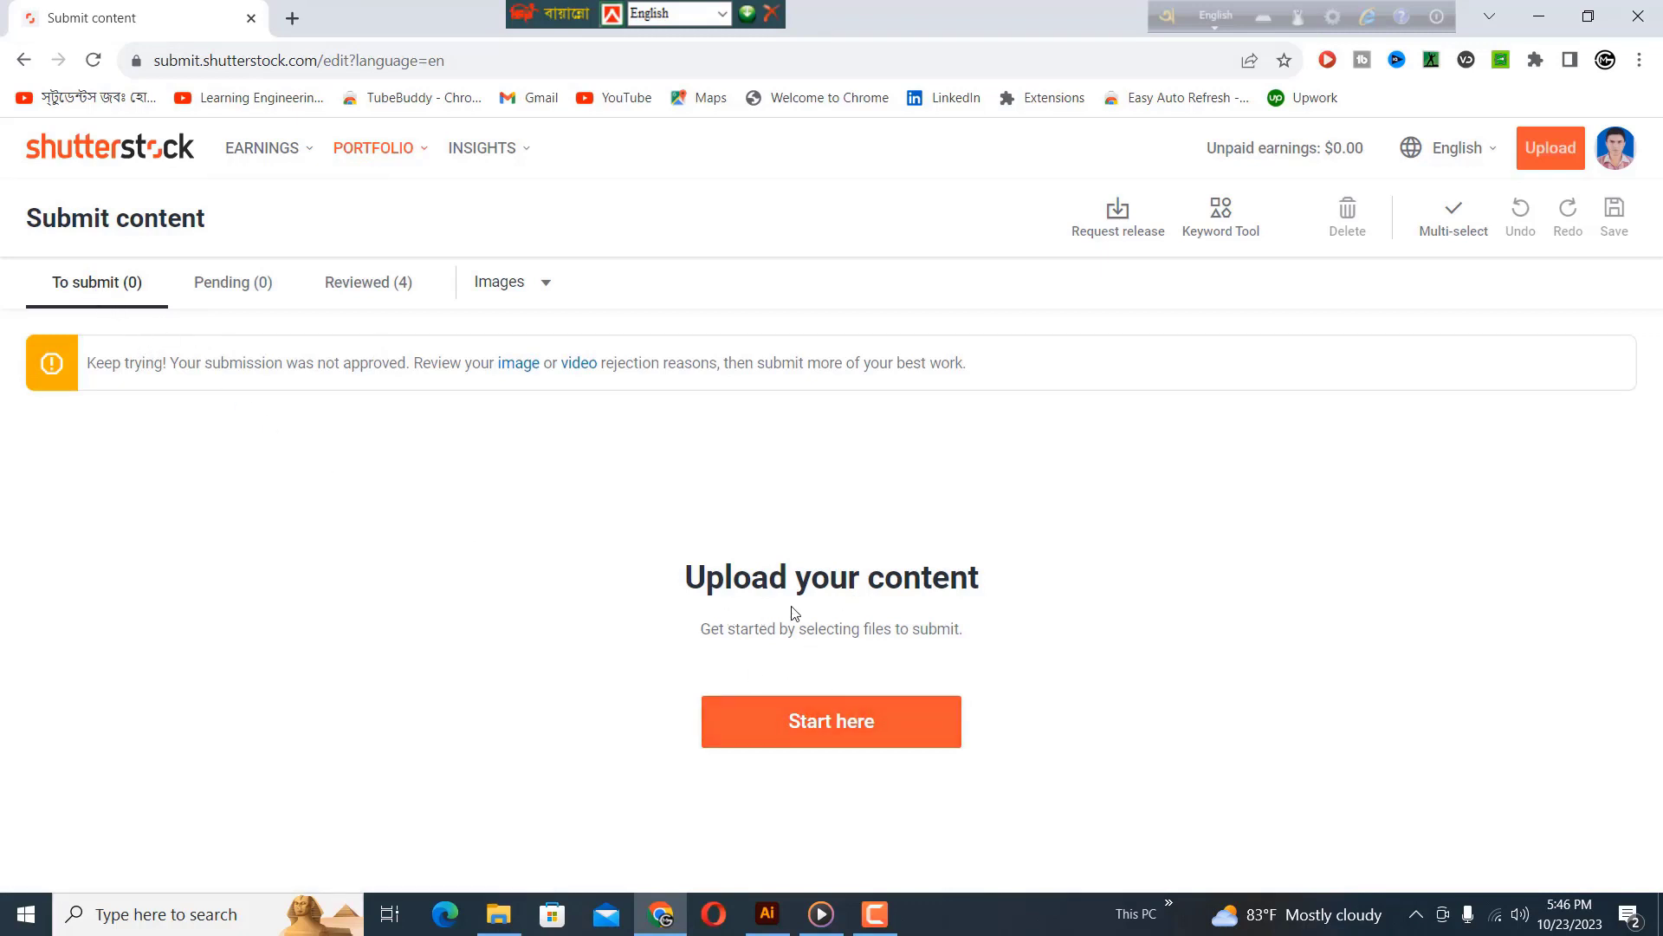
Upload sutterstock-1.eps from the Desktop to Shutterstock and continue to the content to submit.
left_click(813, 733)
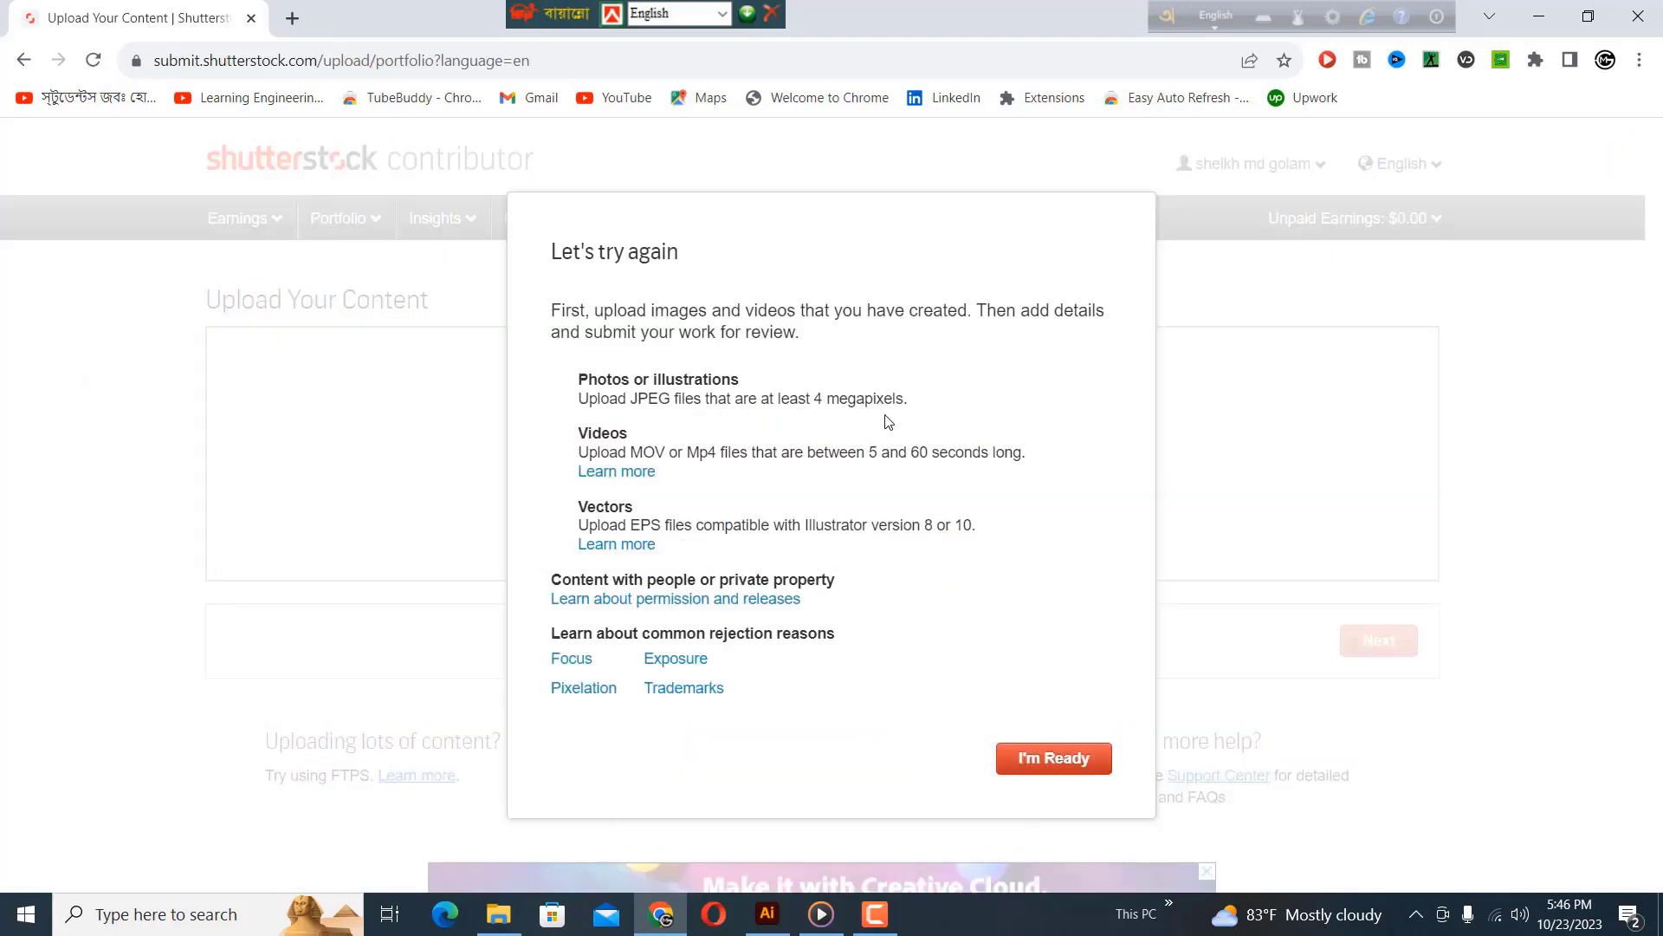
left_click(1054, 759)
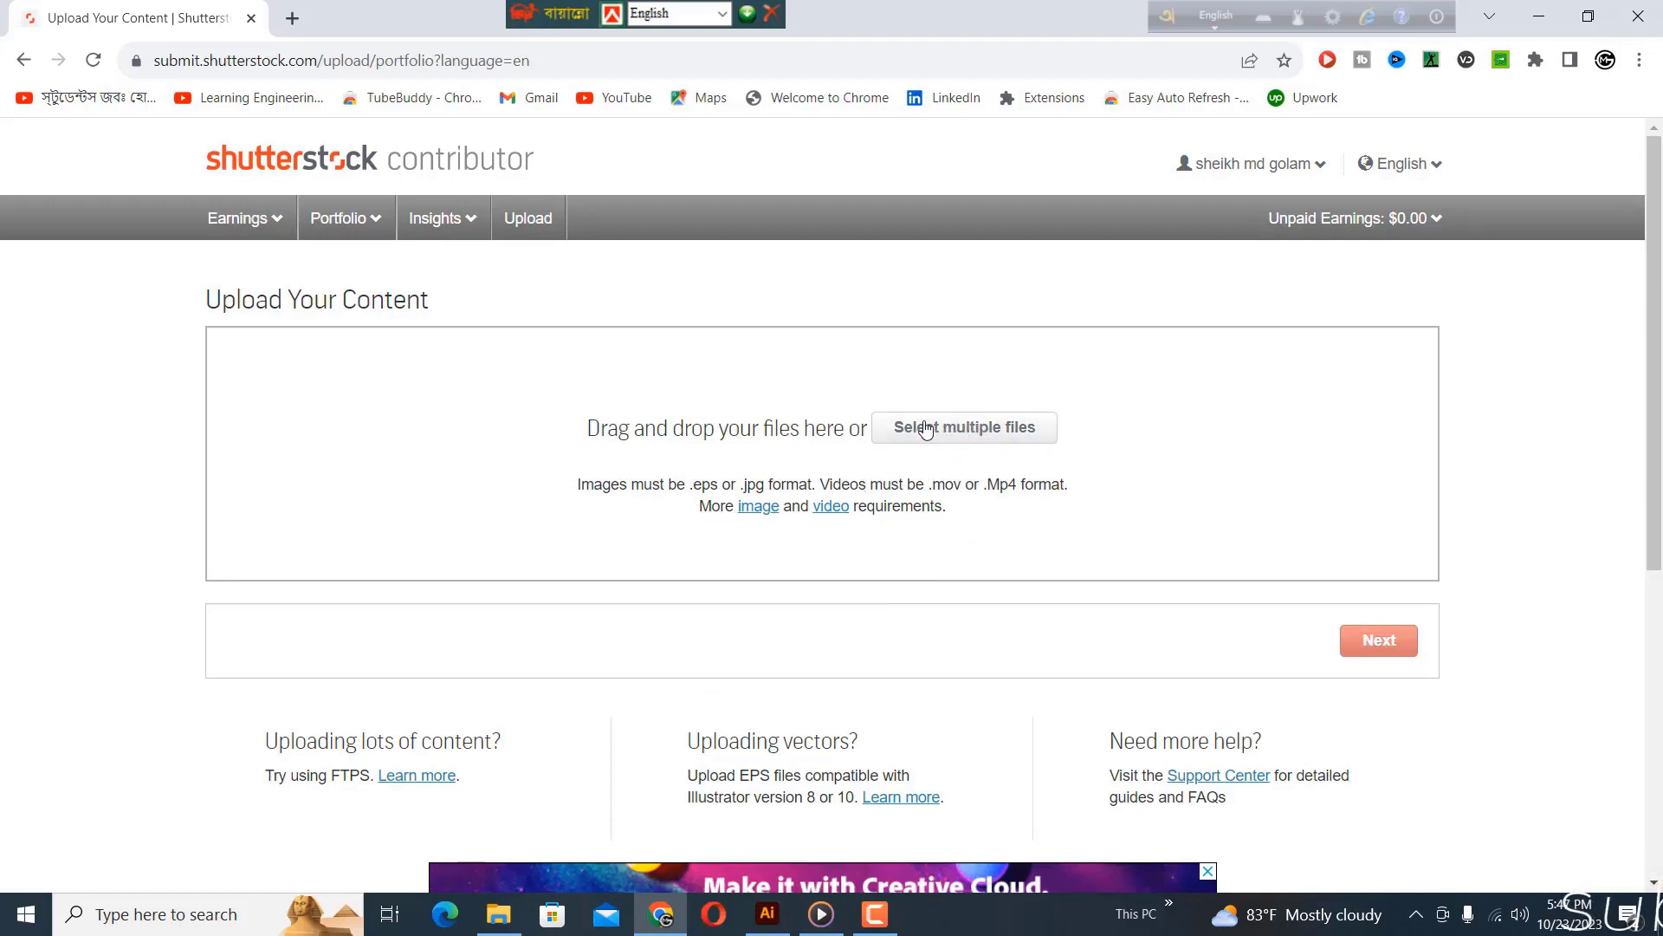
left_click(974, 431)
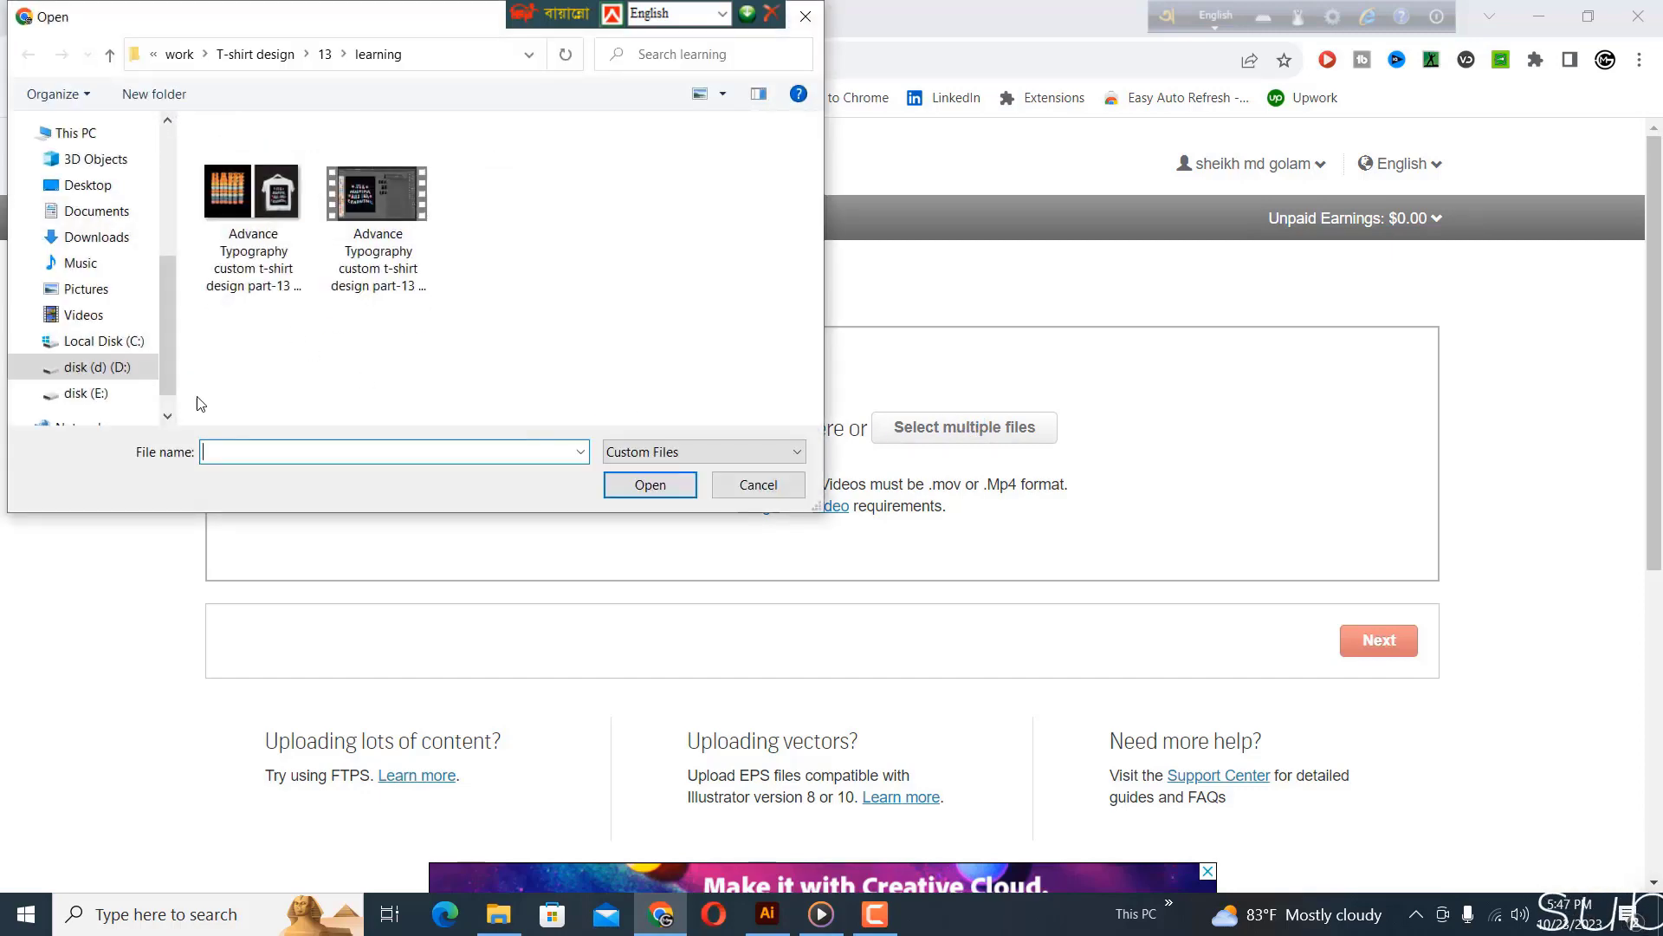
scroll(160, 361, "up", 1)
scroll(130, 199, "up", 2)
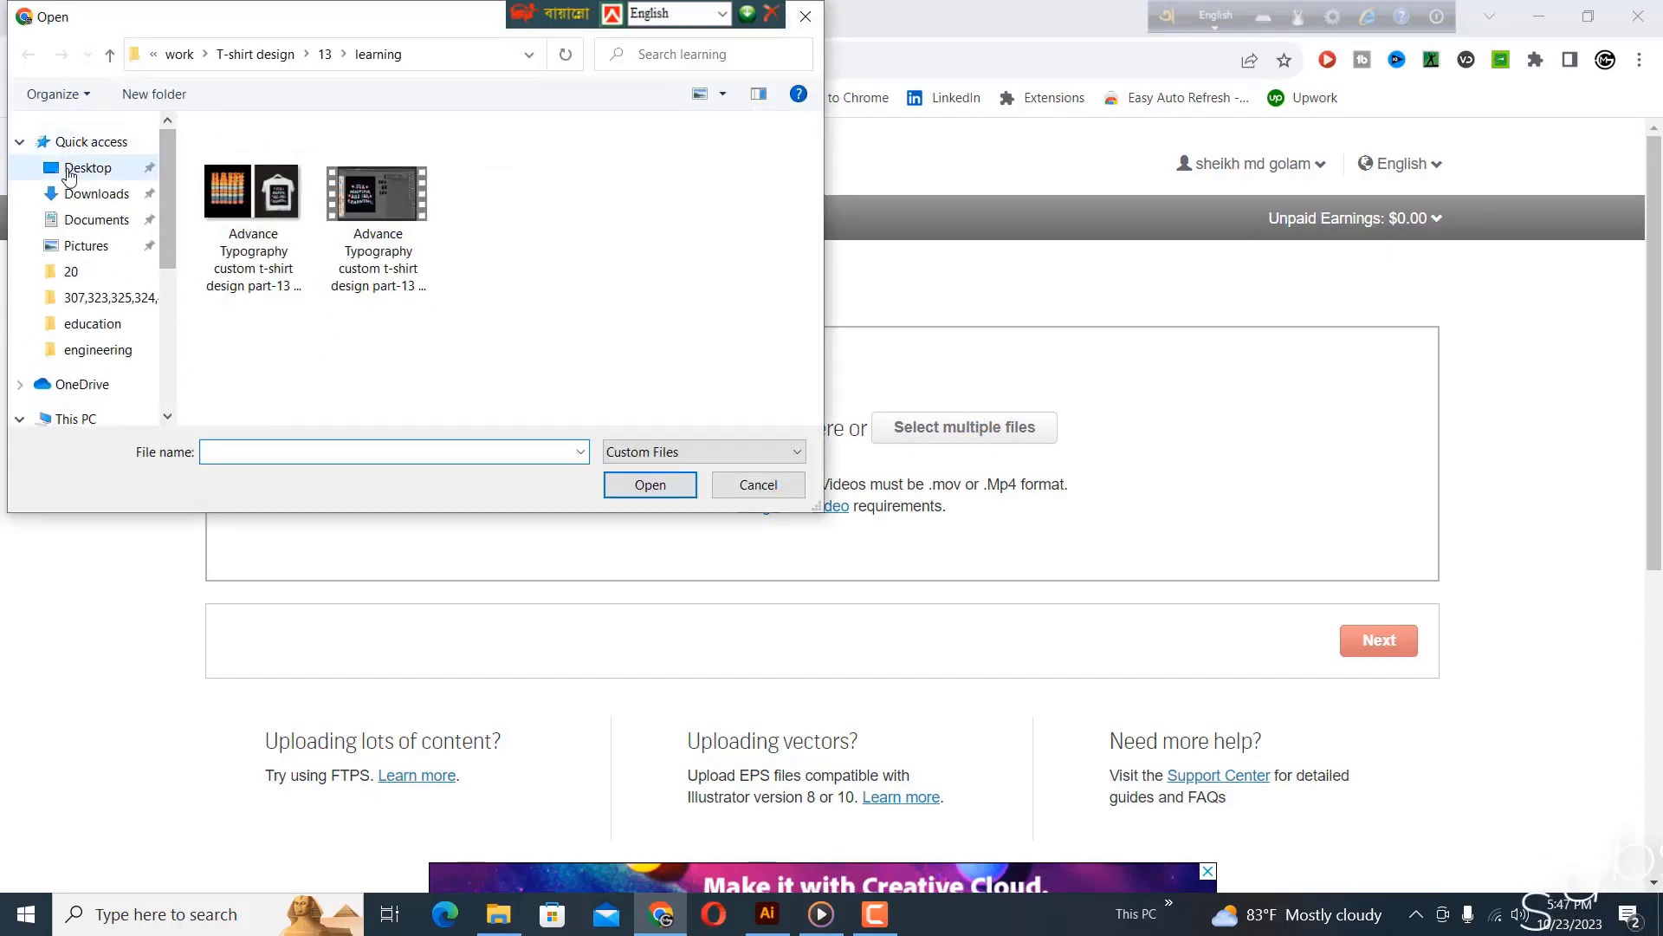
left_click(87, 168)
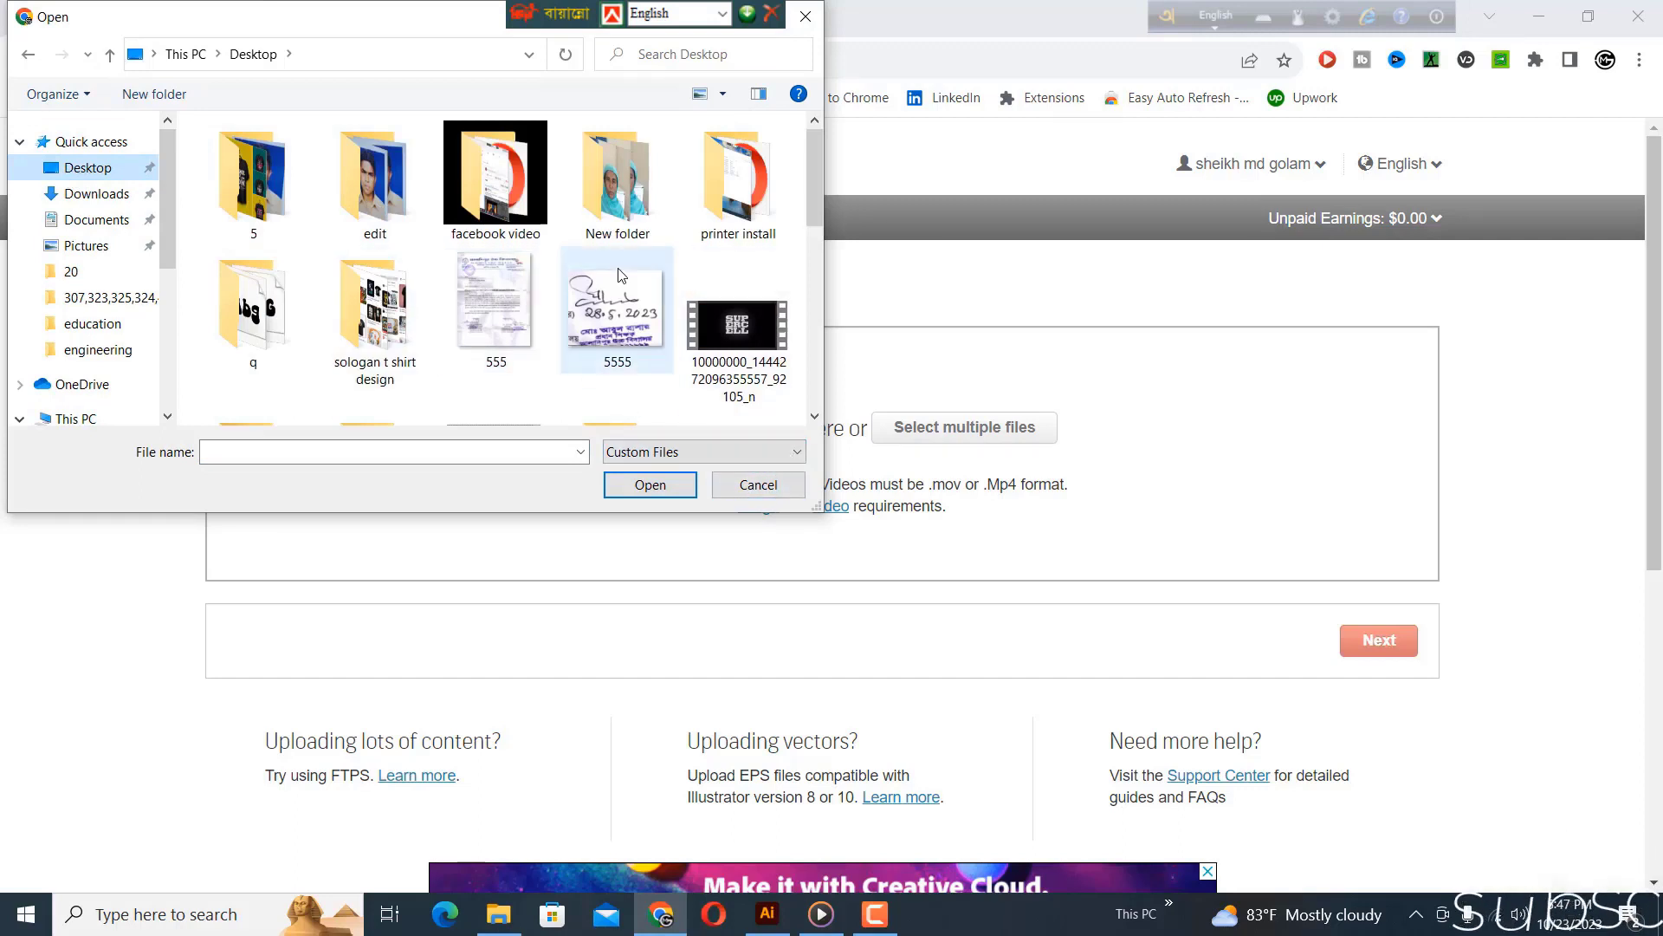
left_click_drag(820, 180, 828, 313)
double_click(718, 338)
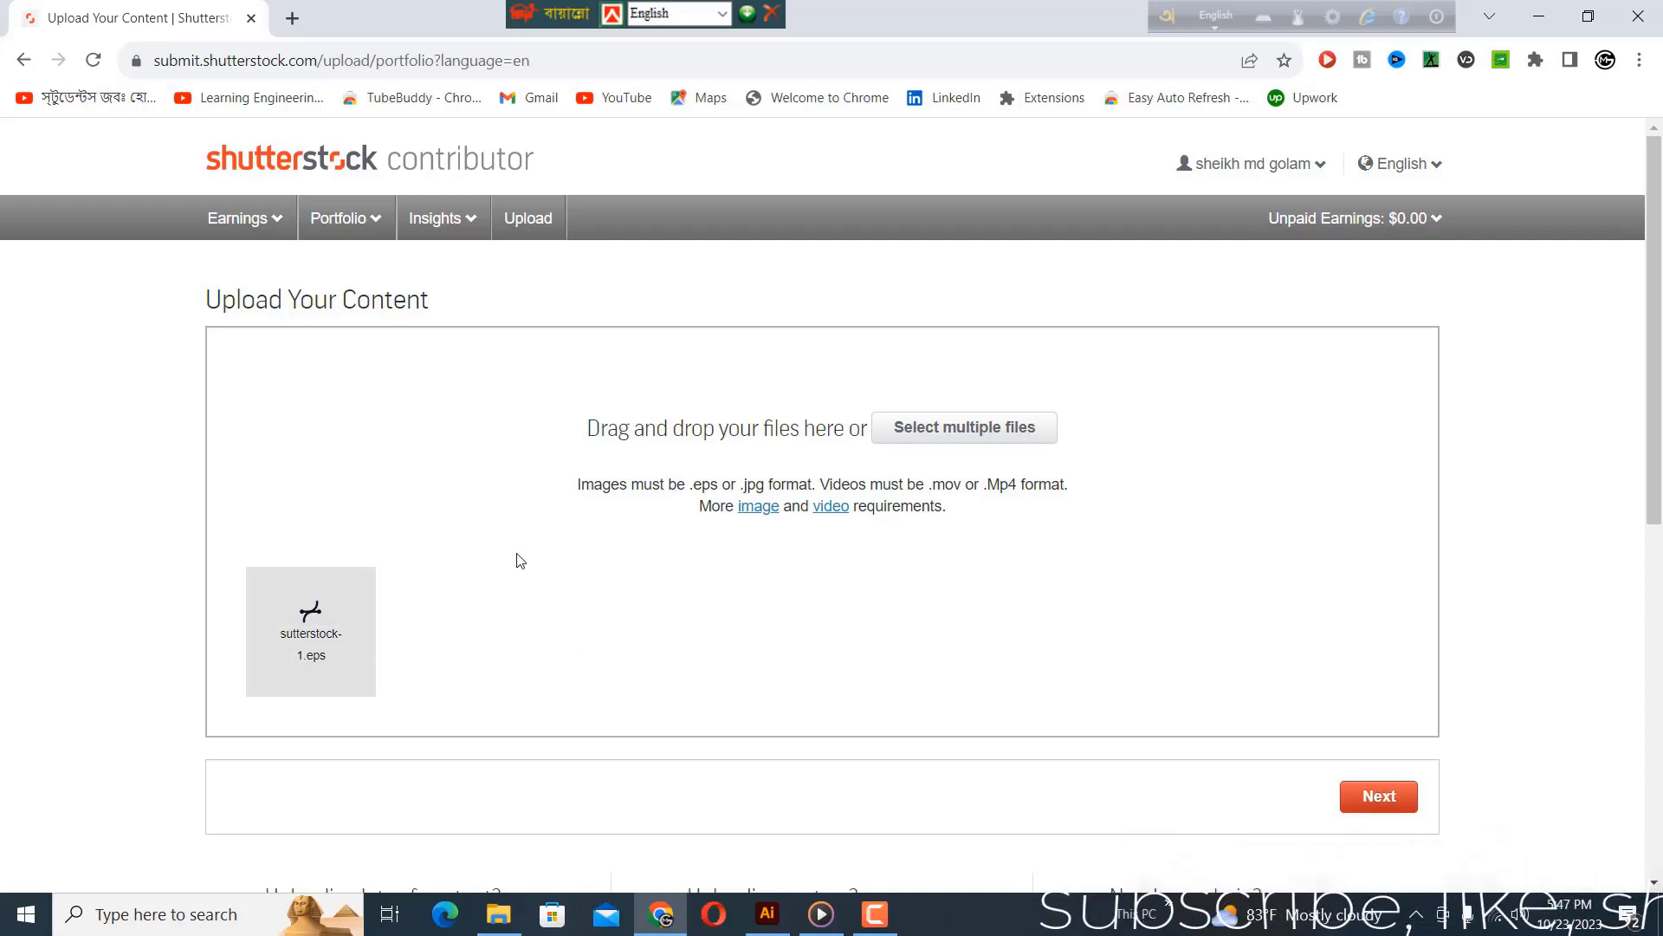
left_click(1378, 795)
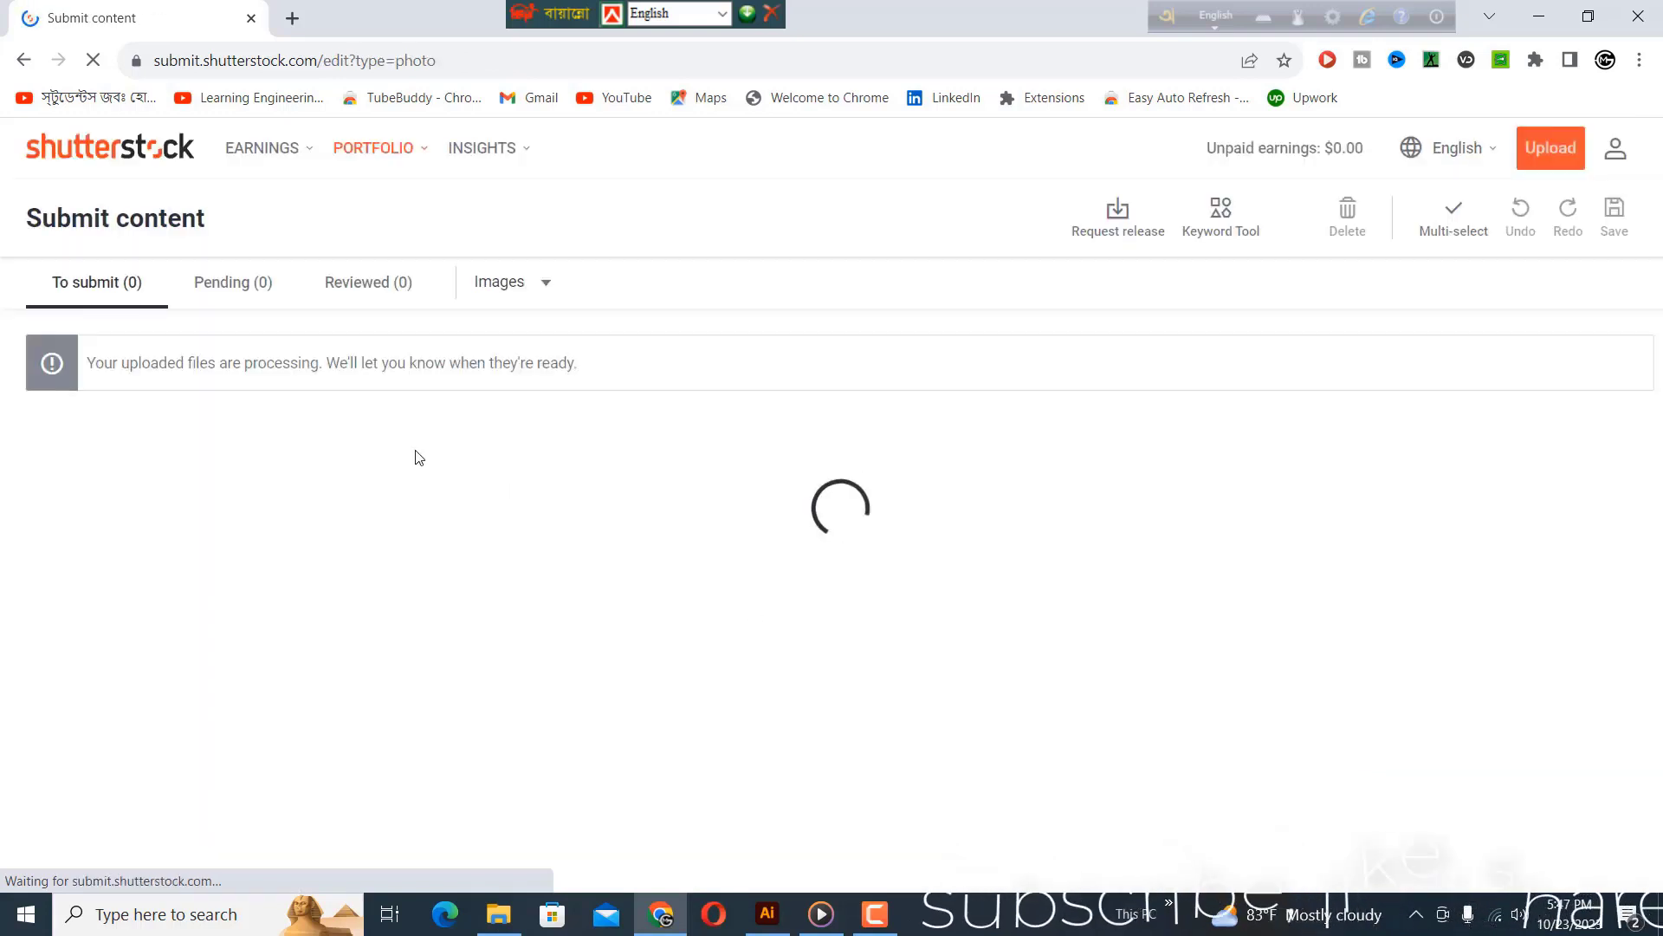
Select the uploaded sutterstock-1.eps and enter the description "do what makes you happy t shirt design".
mouse_move(154, 476)
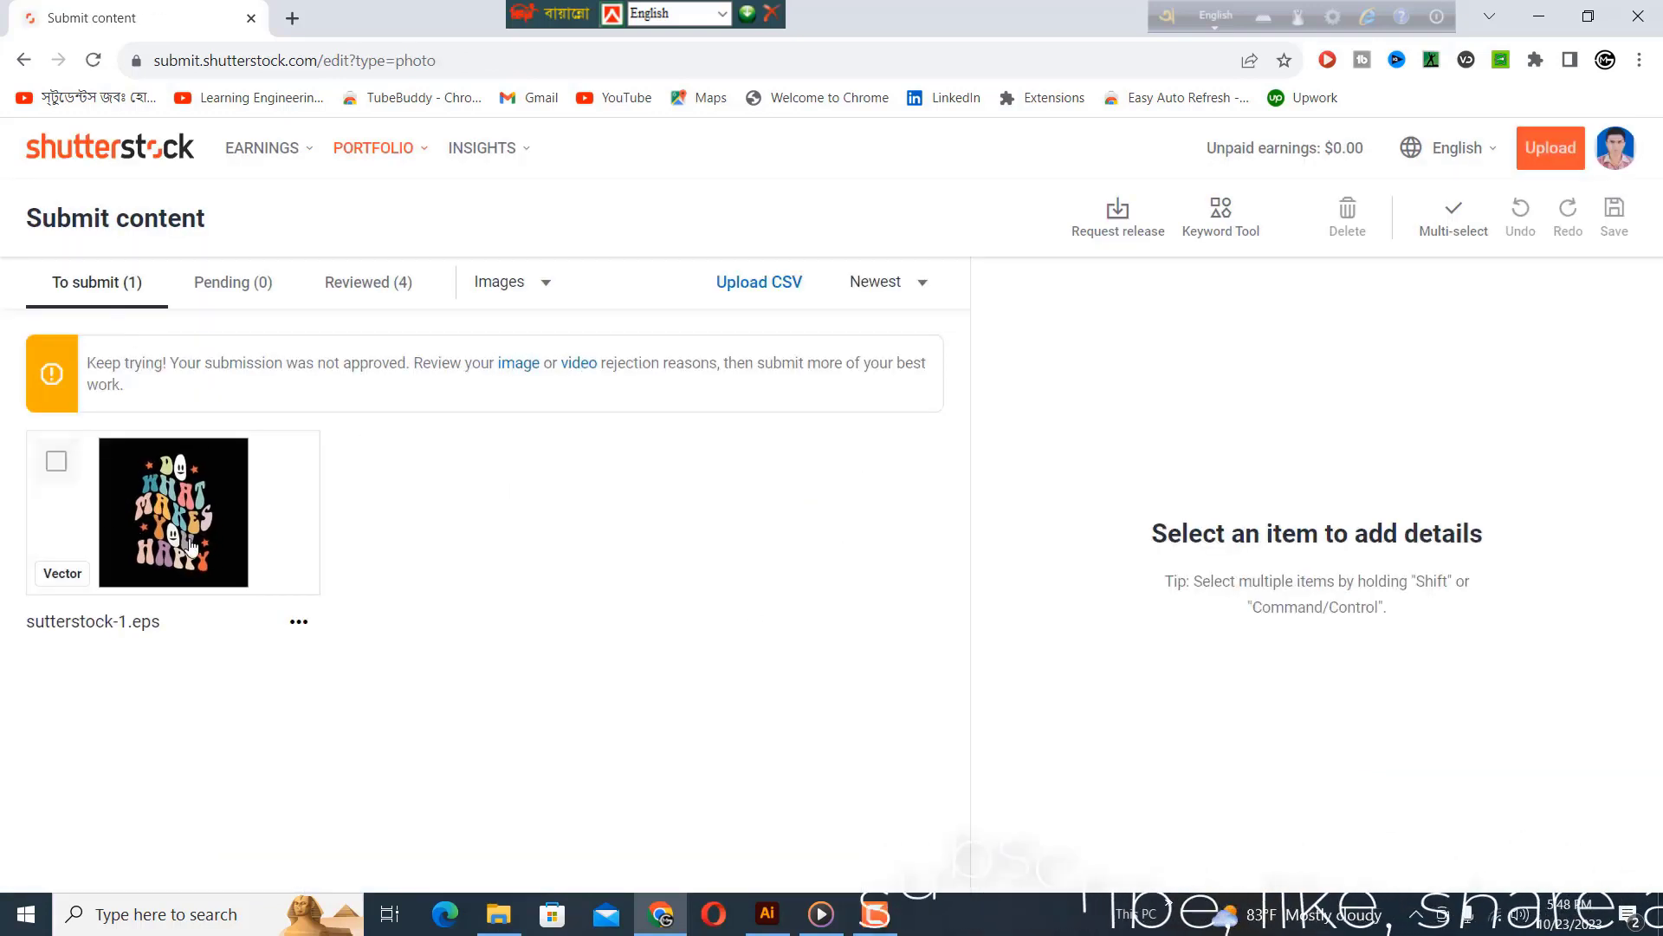
left_click(55, 464)
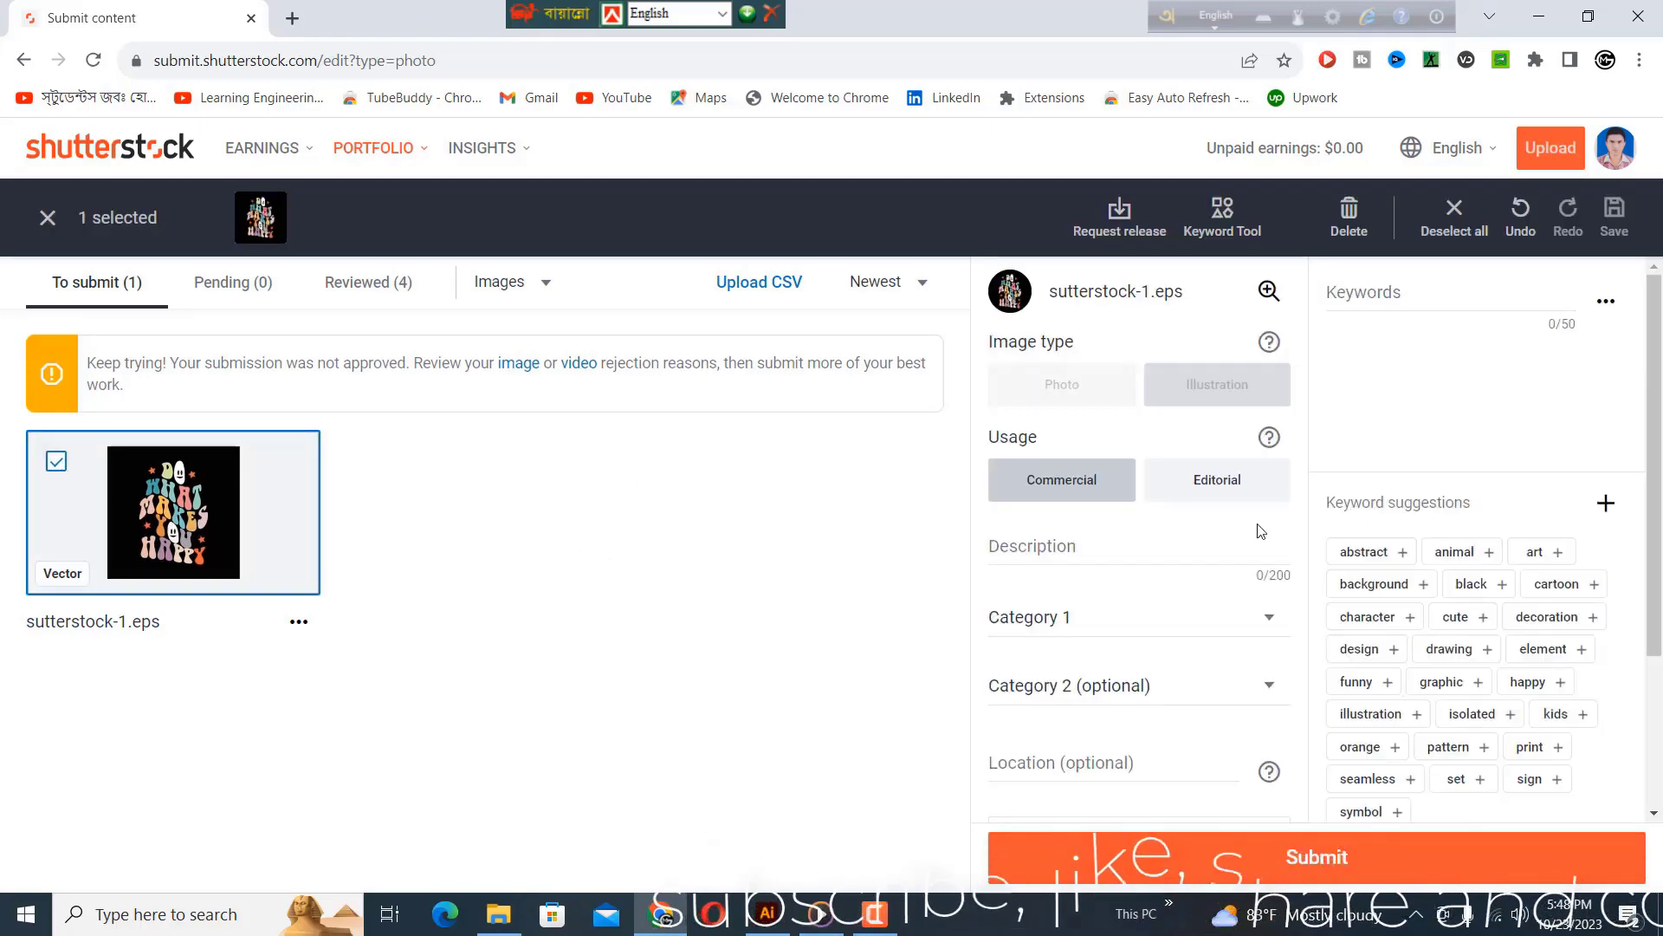
left_click(1032, 543)
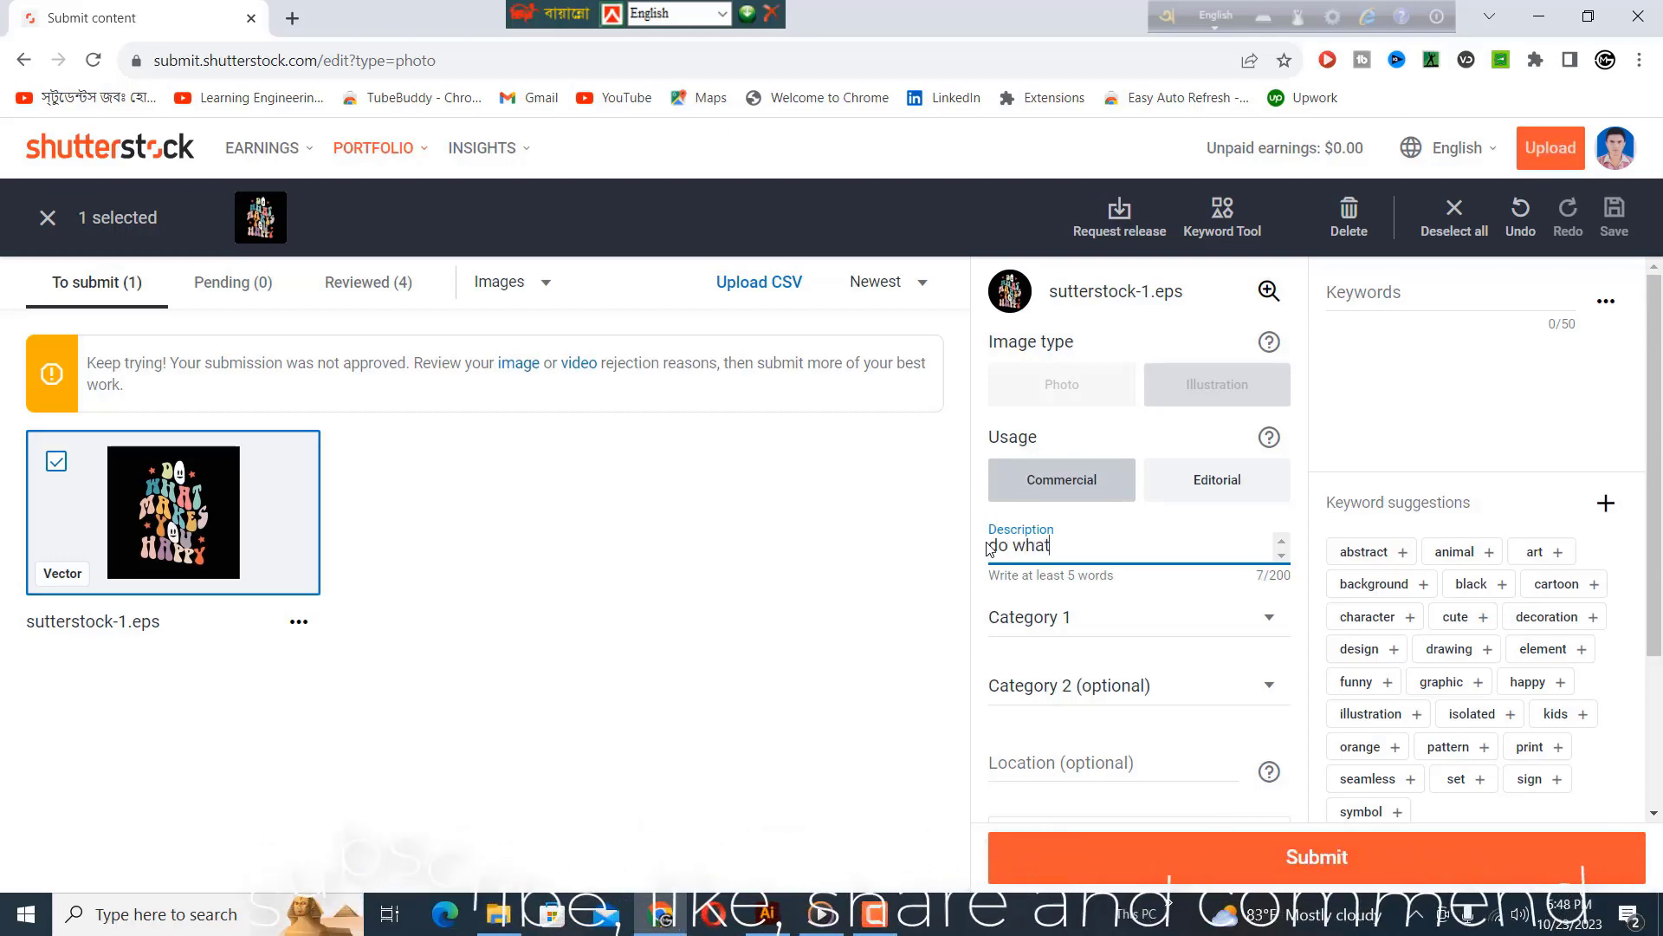
type("do what")
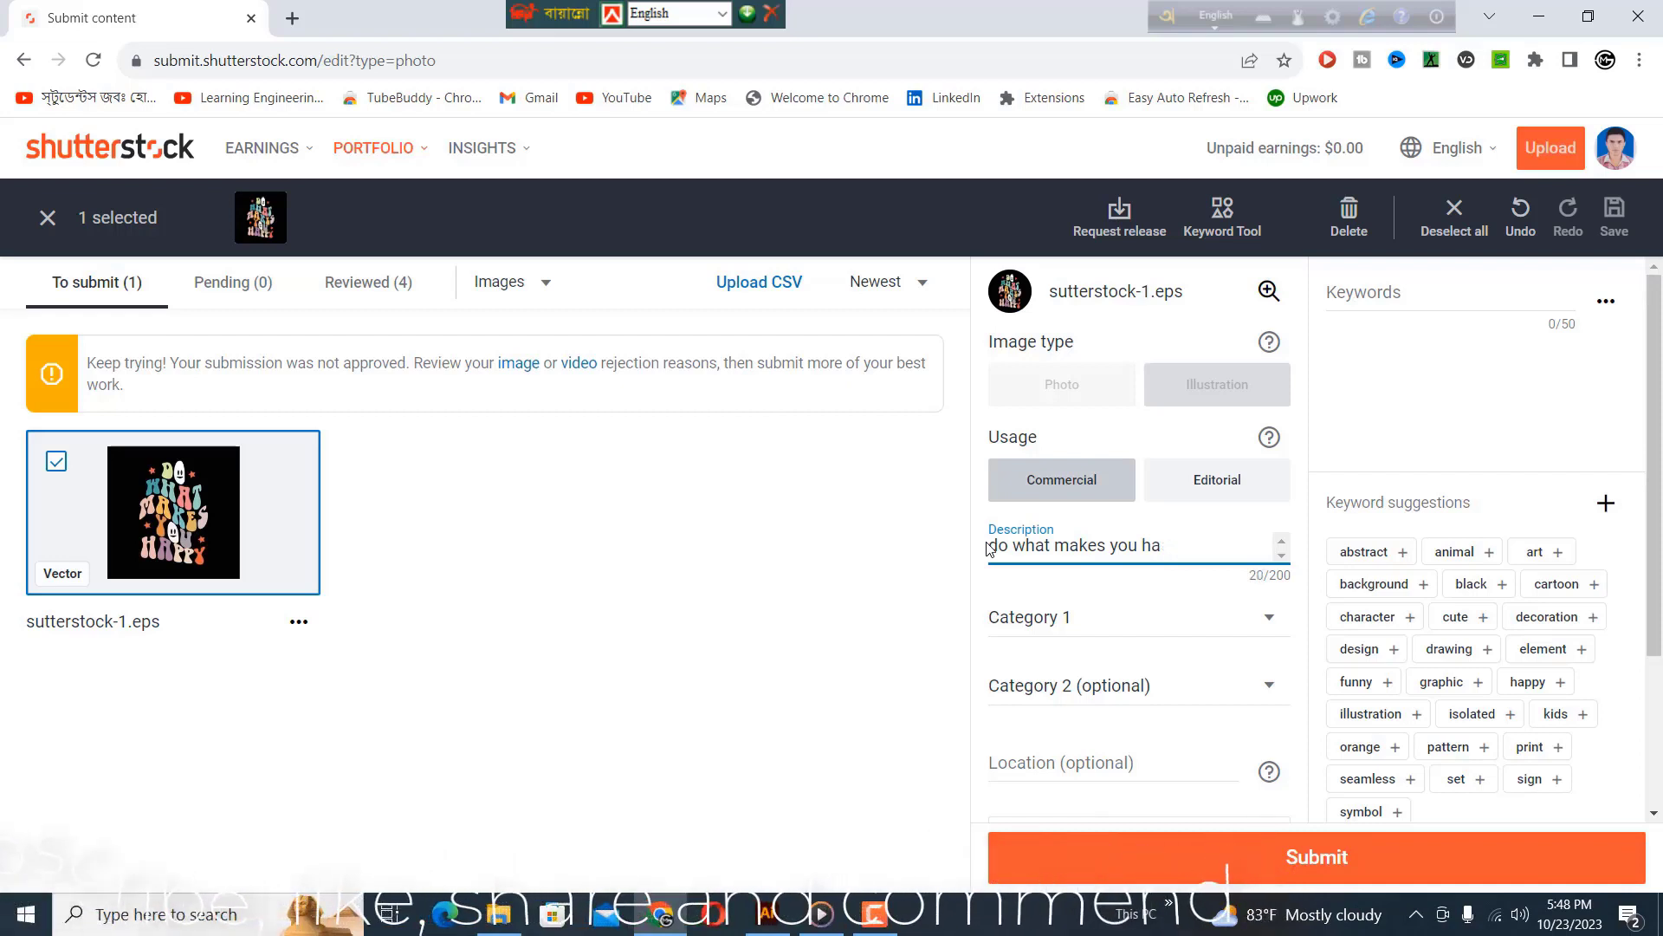
type("makes you happy t shirt de")
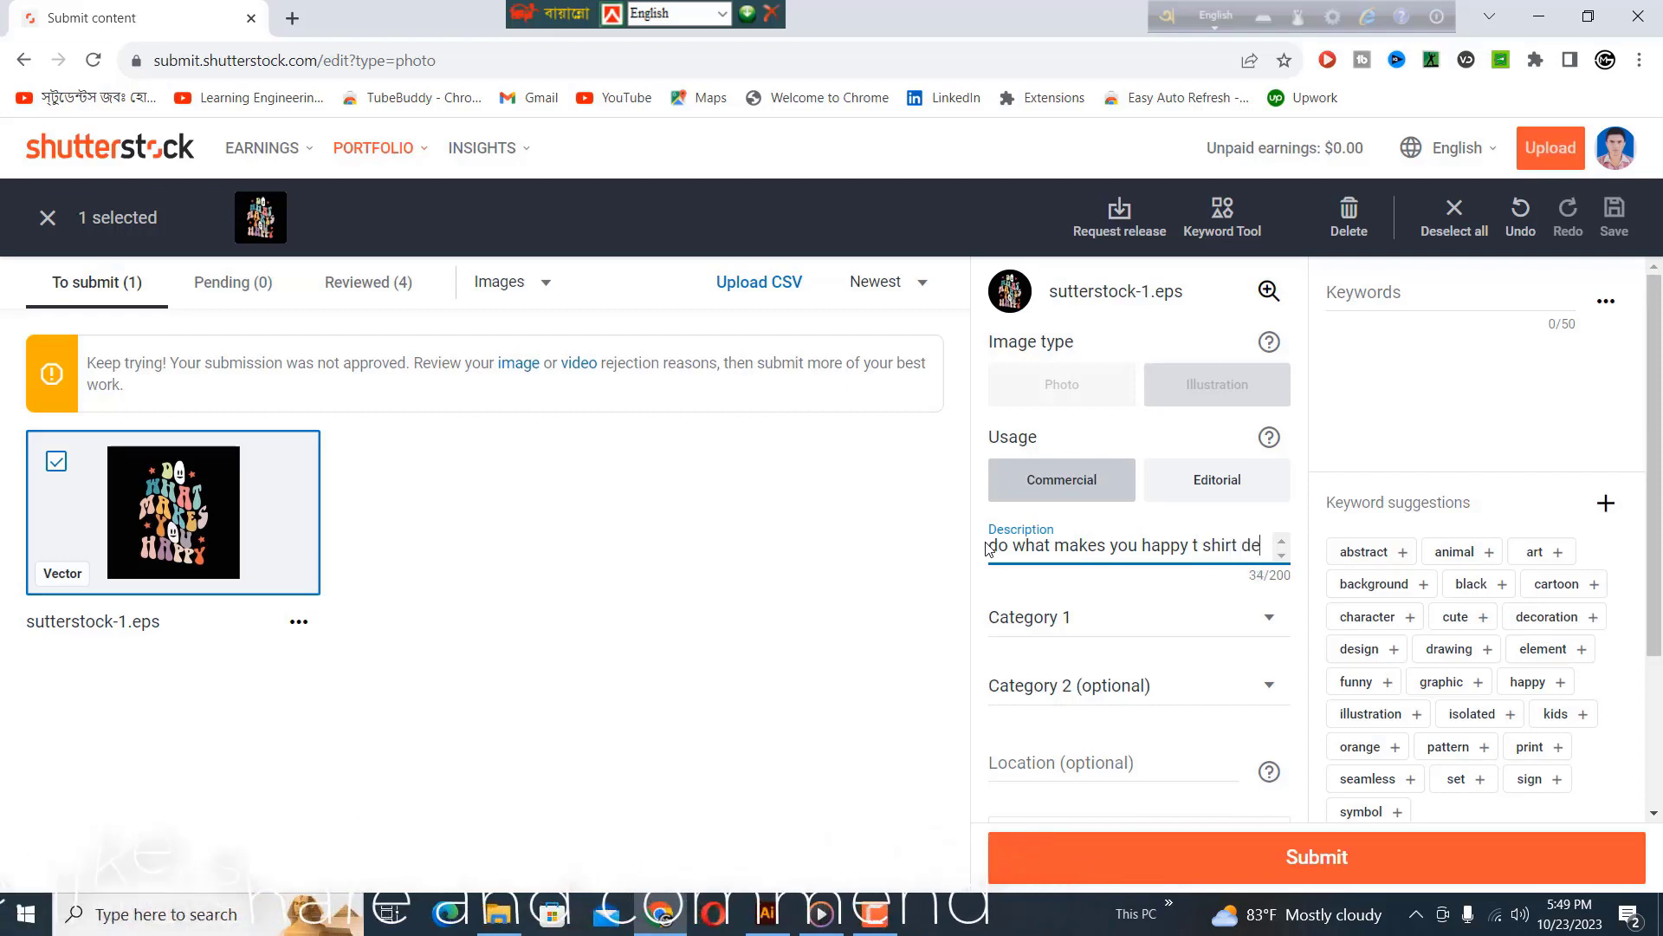
type("ign")
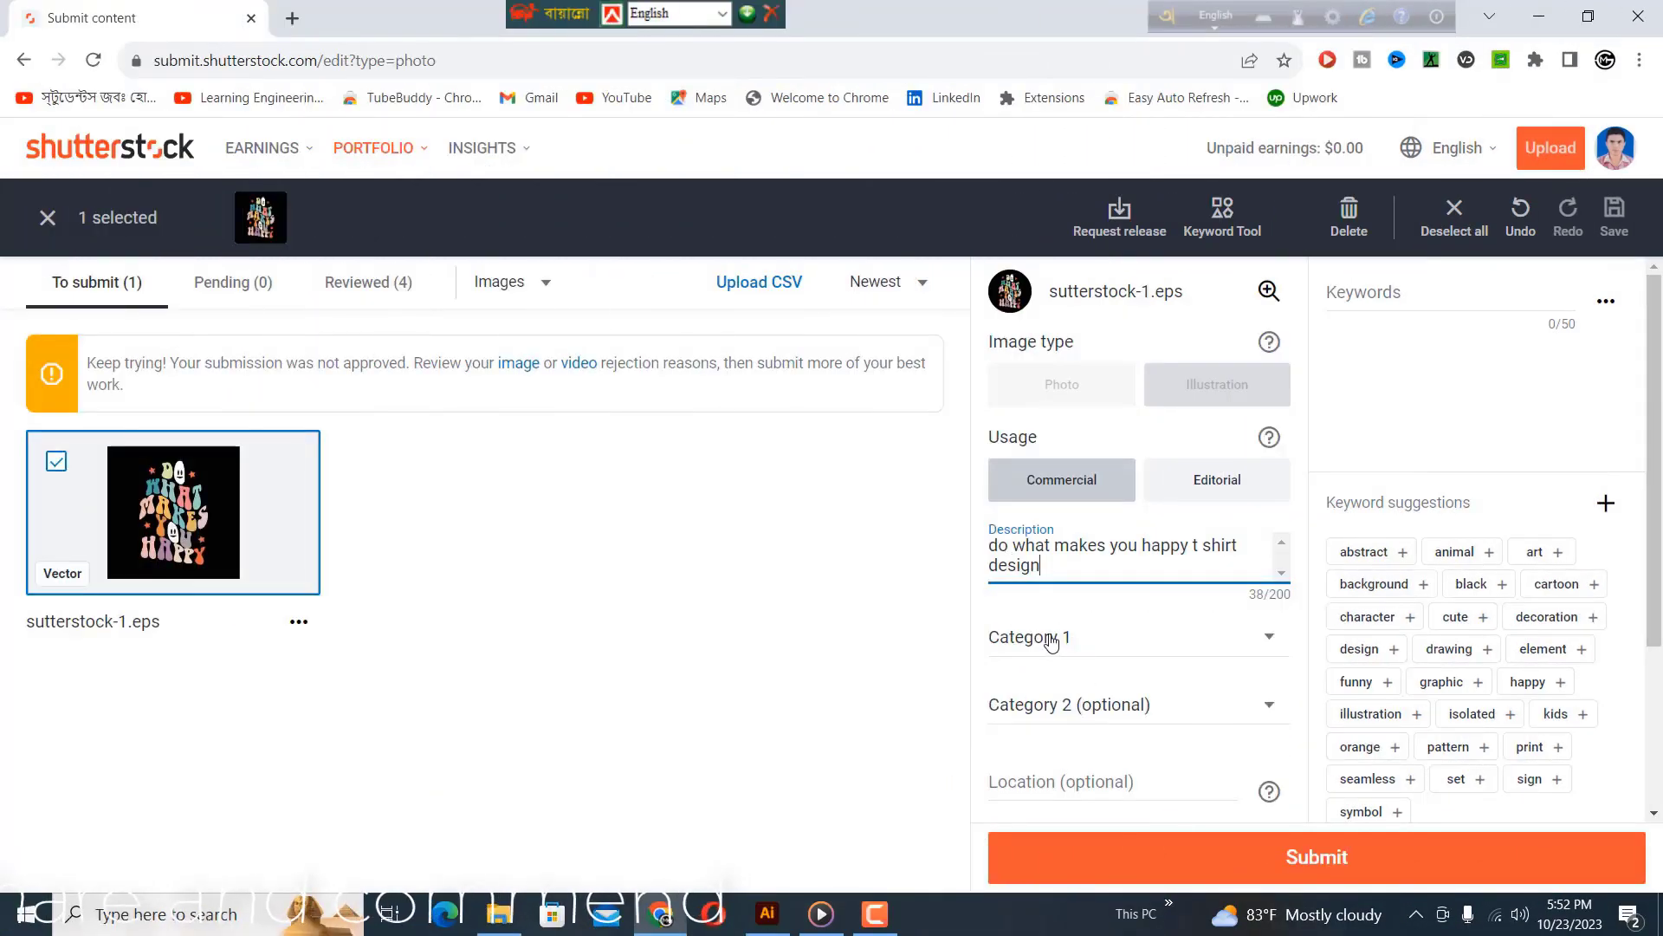
Set Category 1 to Arts for sutterstock-1.eps and look over the remaining submission options.
left_click(1055, 639)
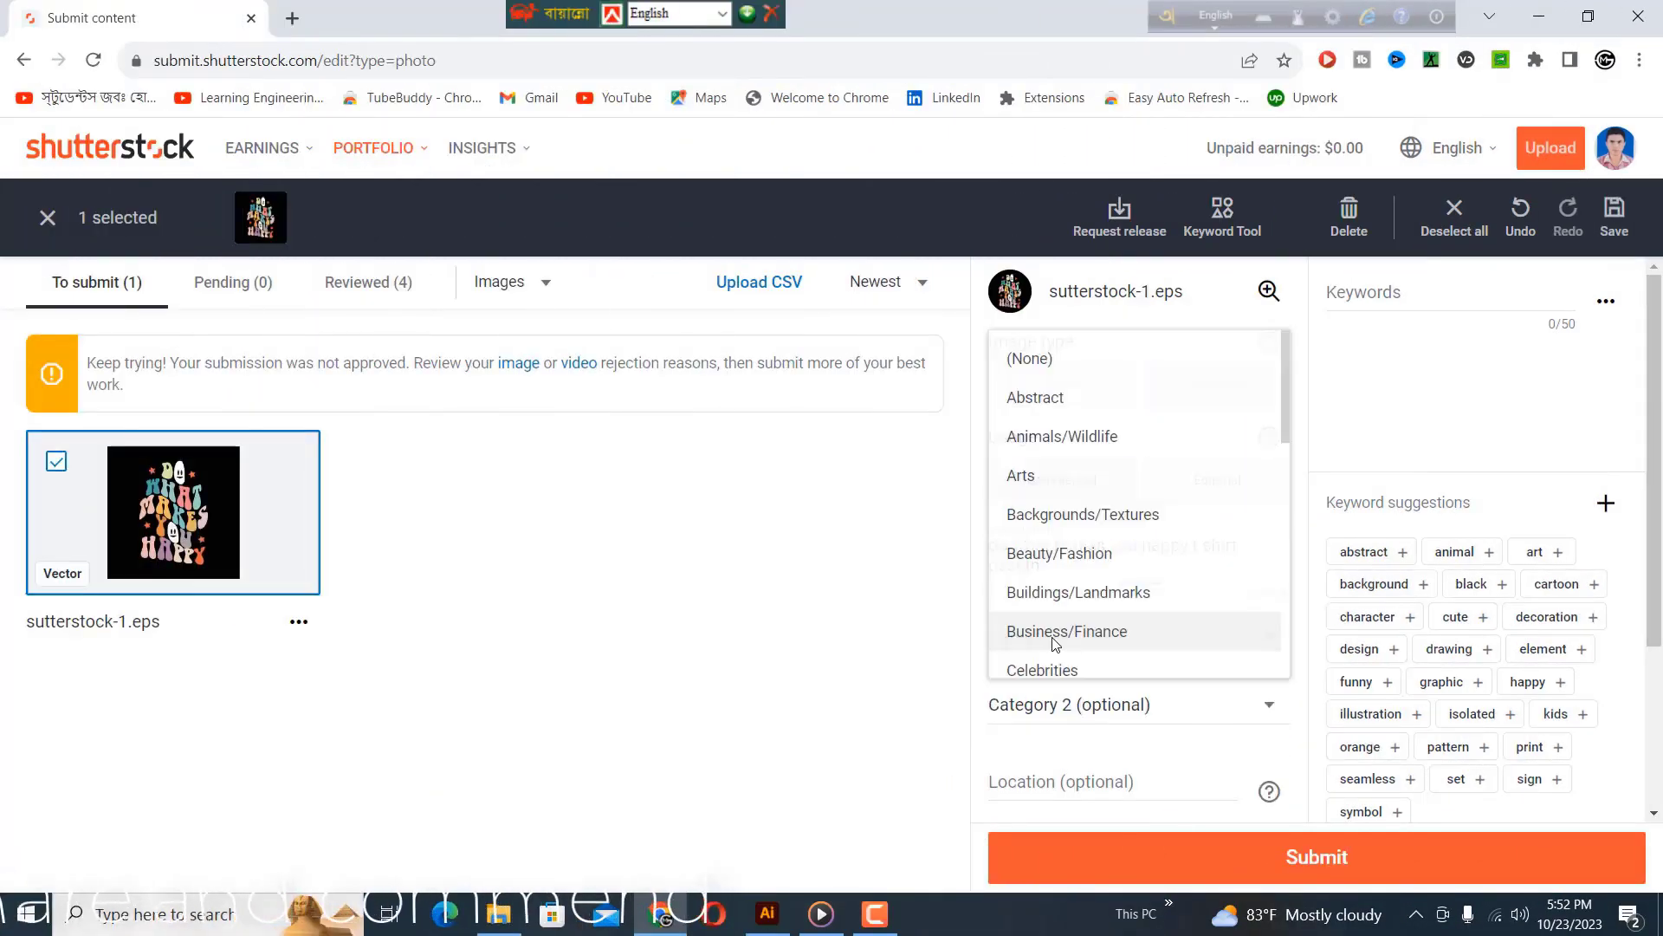
left_click(1024, 476)
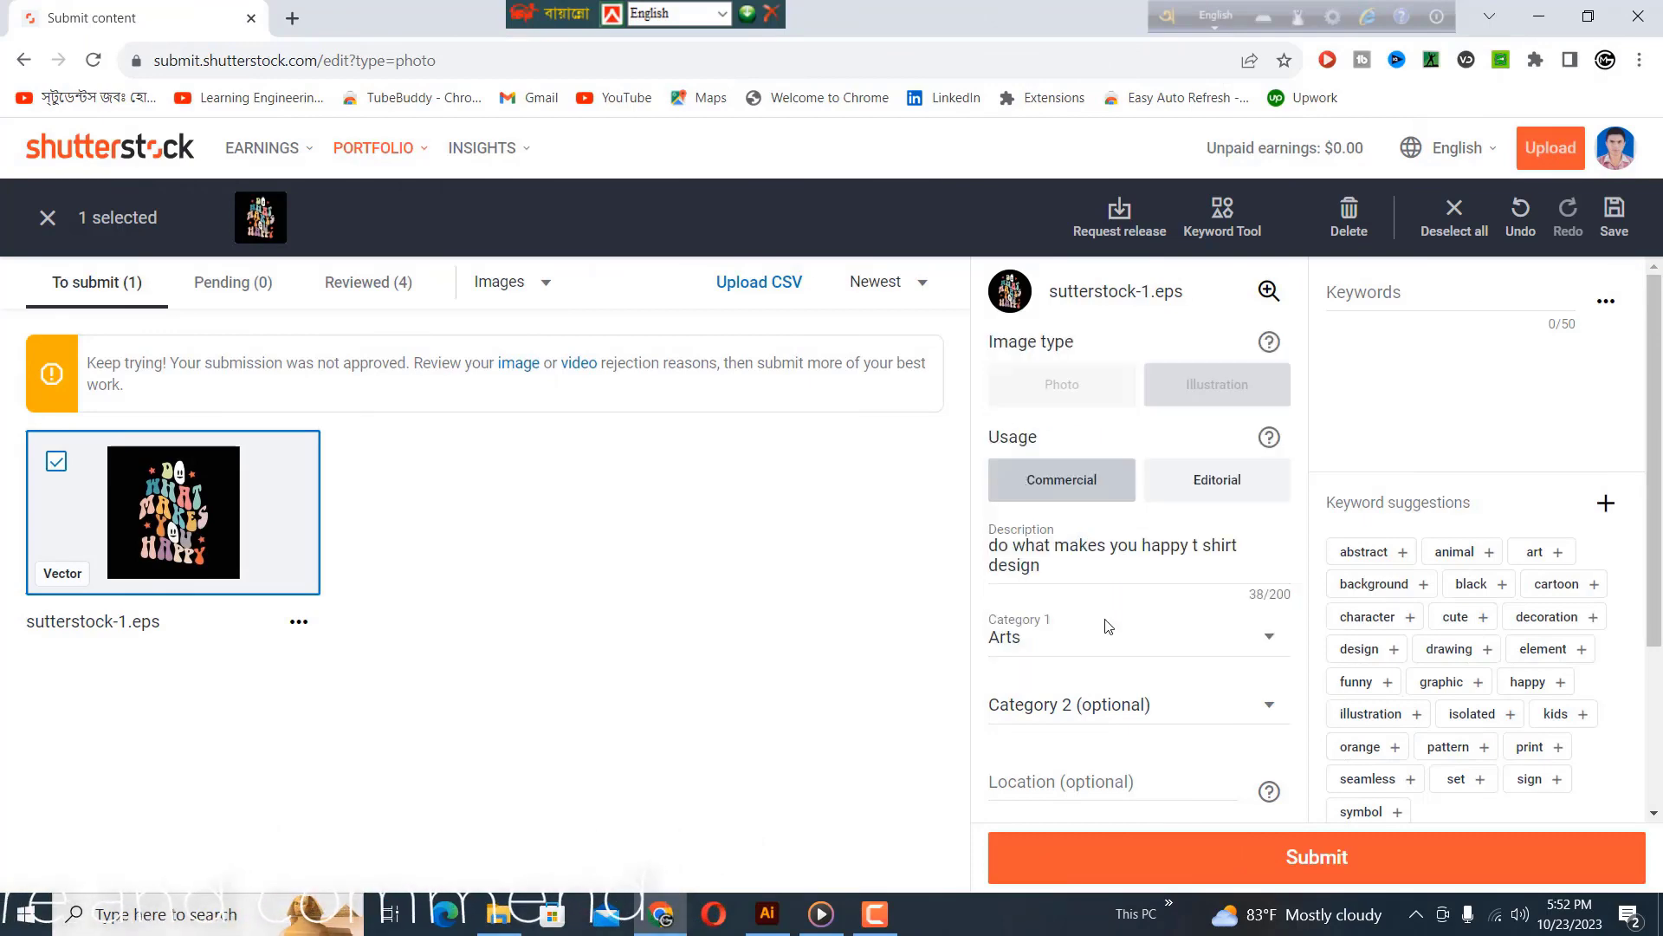
scroll(1108, 626, "down", 3)
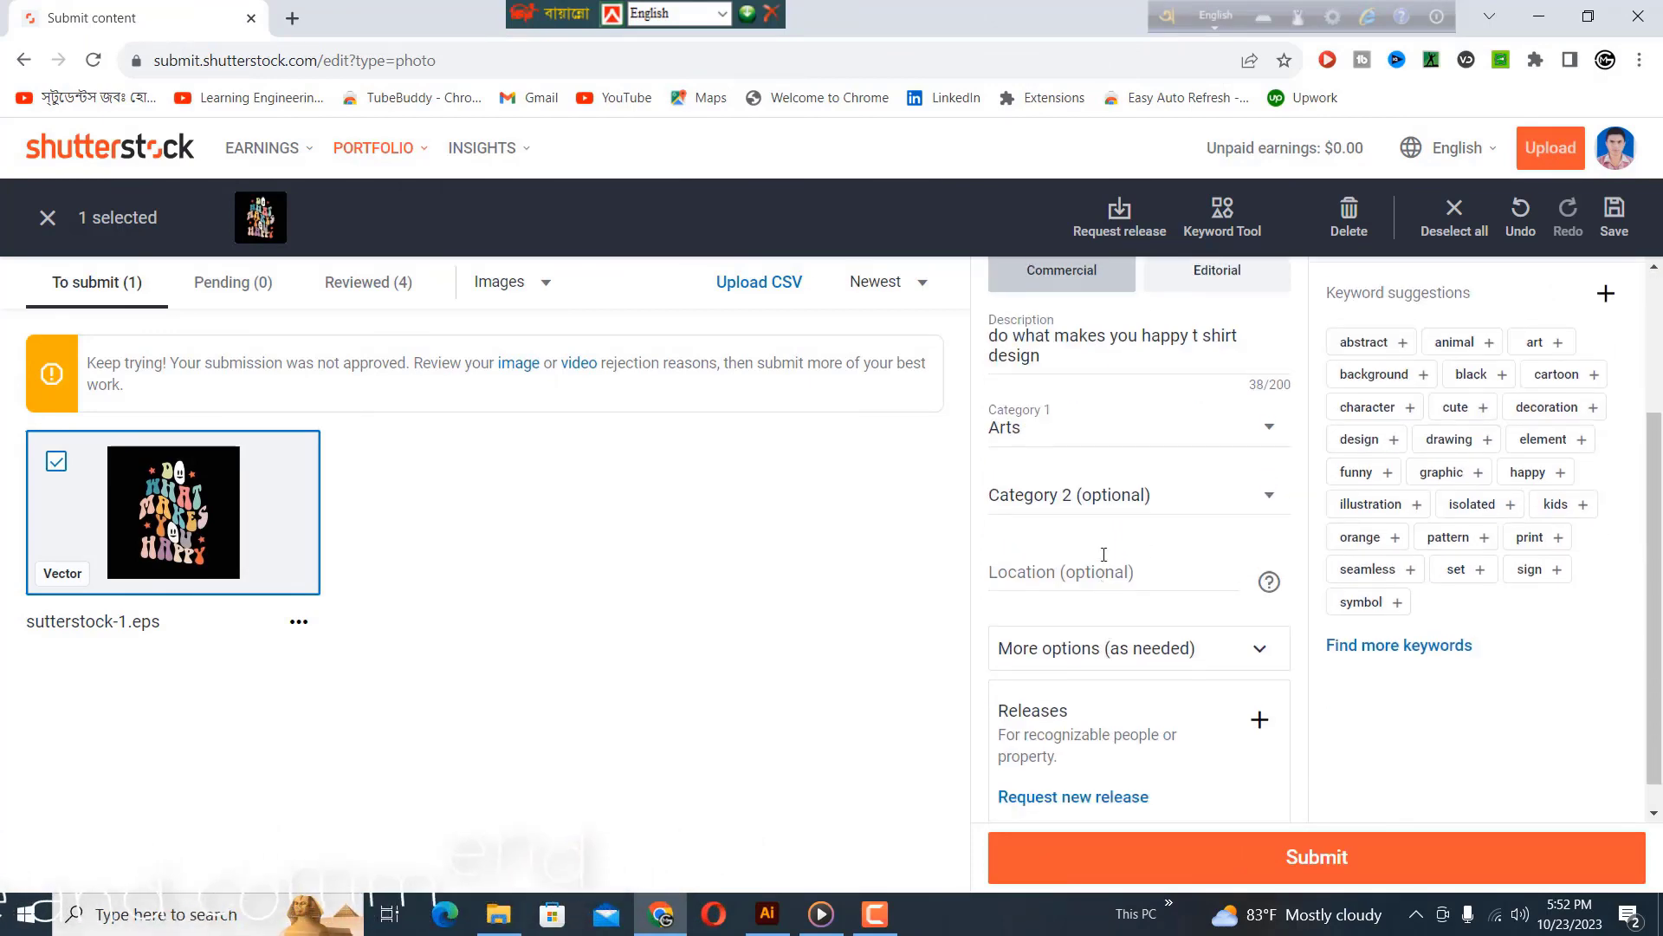
scroll(1103, 557, "up", 3)
Add the suggested keywords art, drawing, graphic and design to sutterstock-1.eps.
mouse_move(1256, 345)
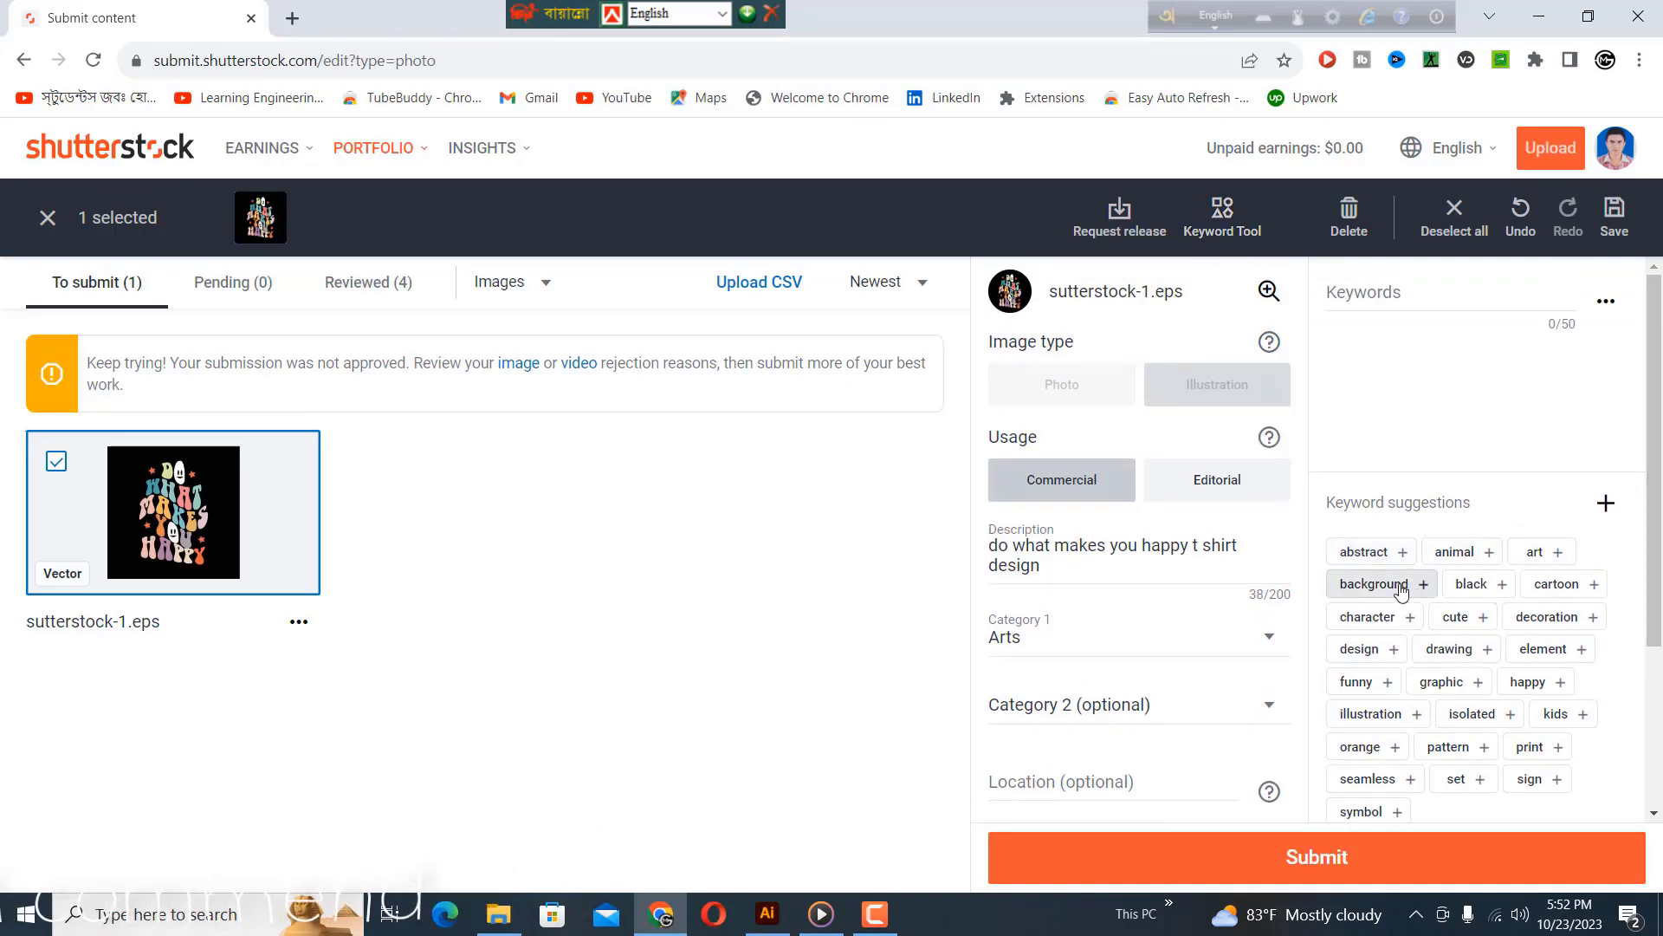
scroll(1390, 582, "down", 1)
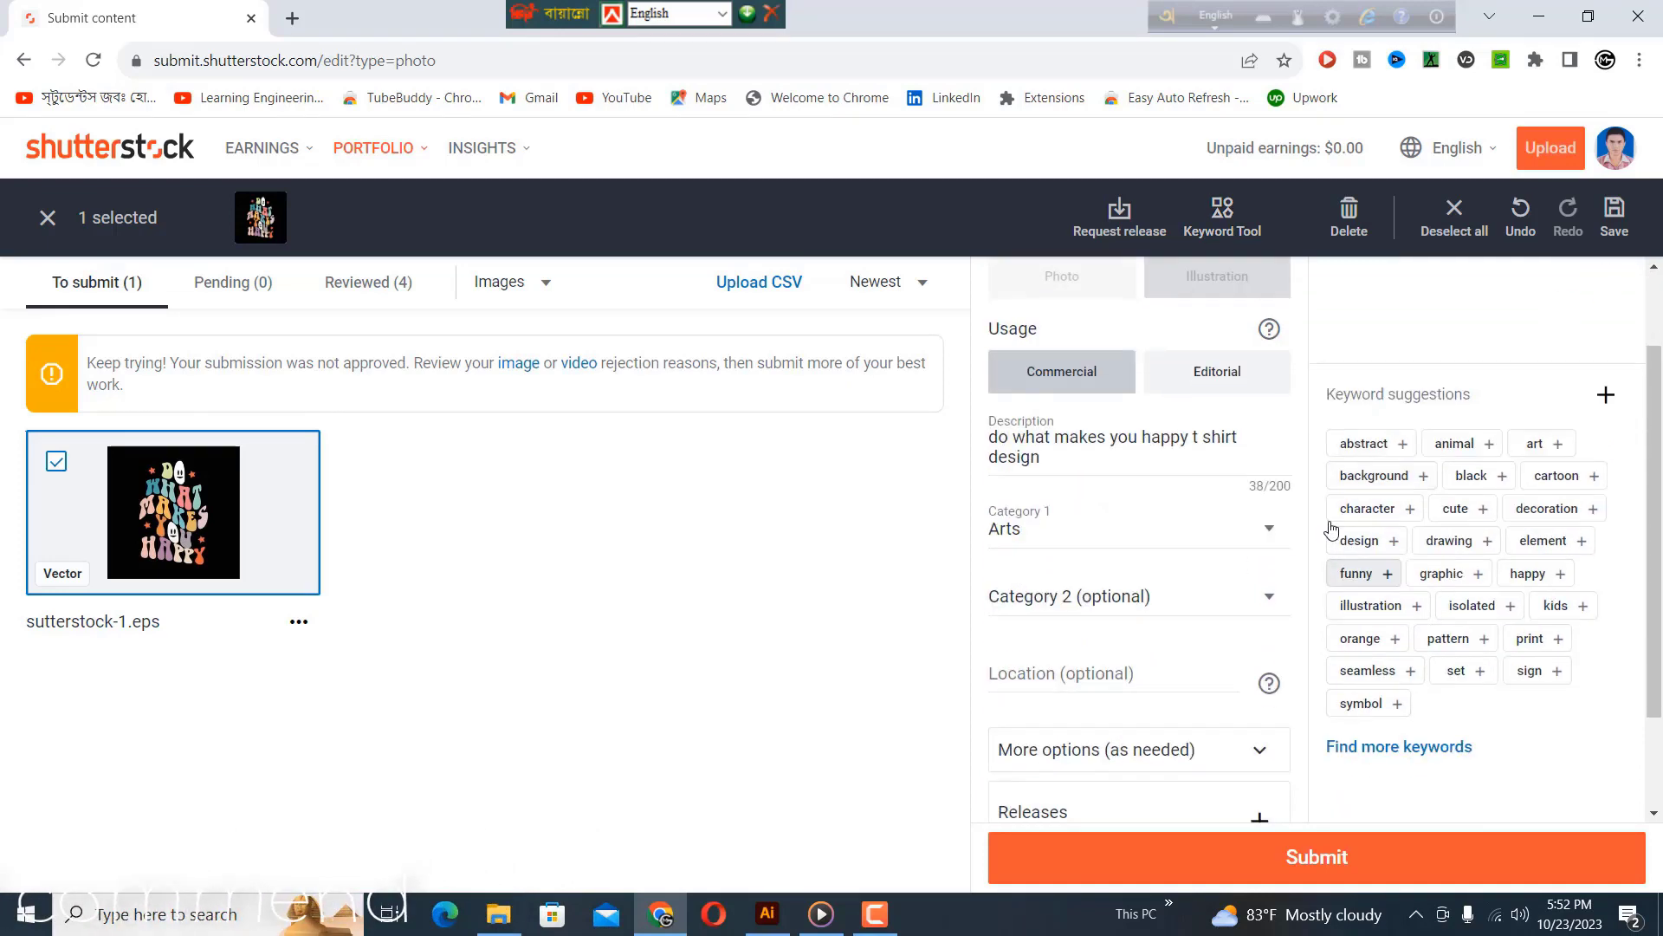
left_click(1536, 443)
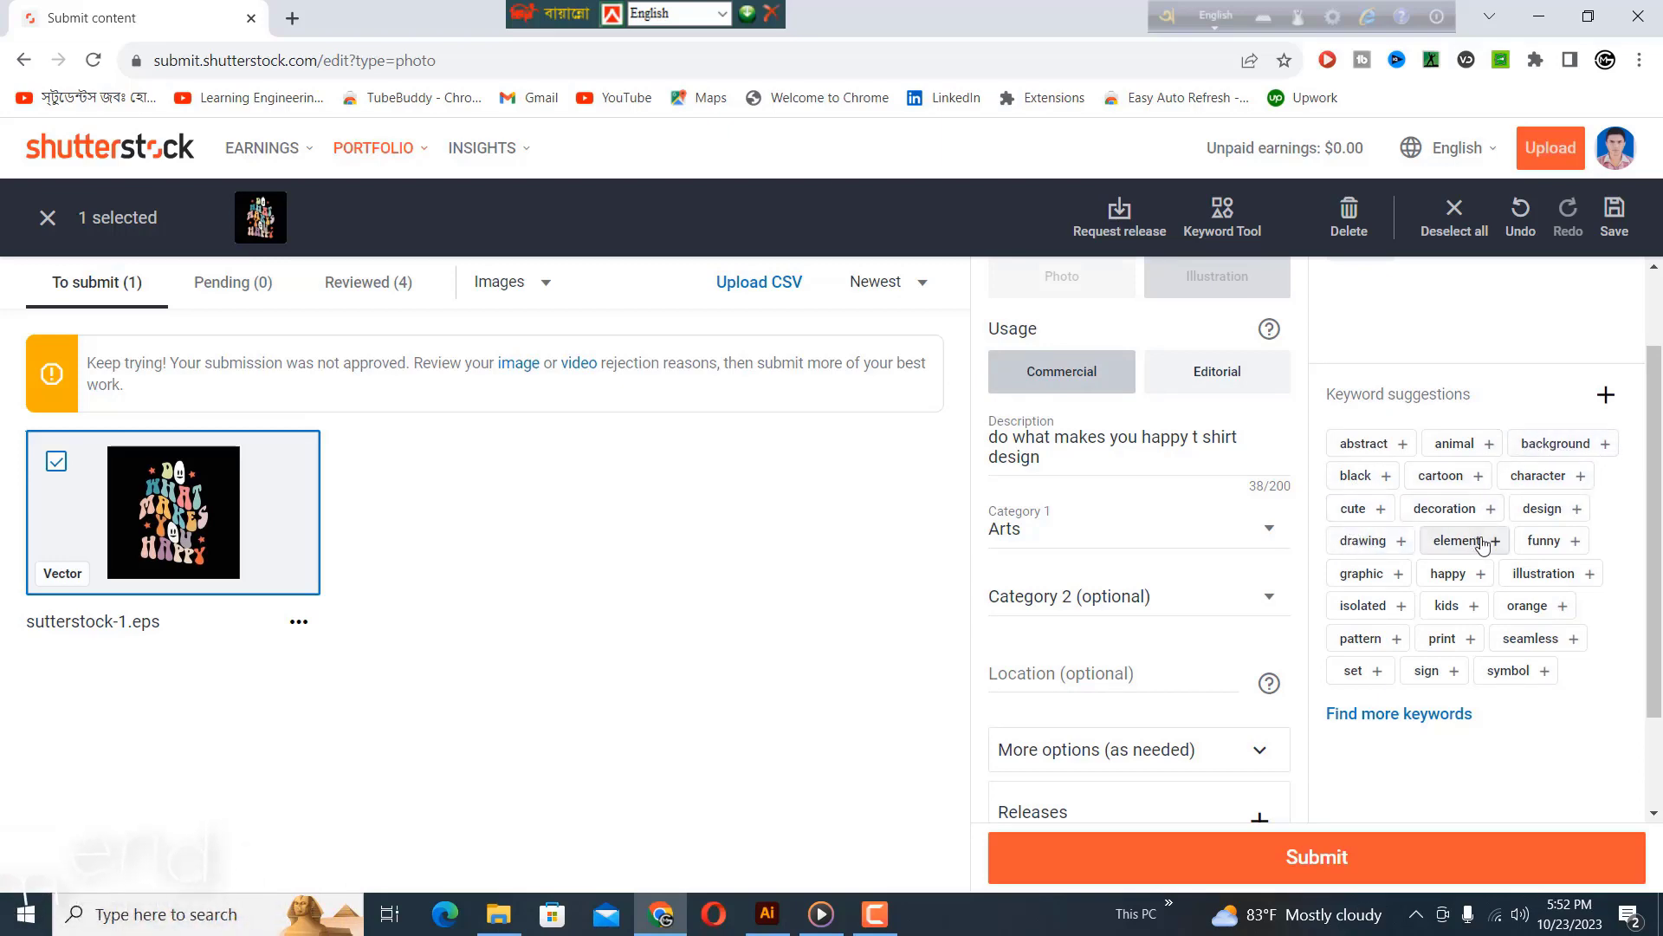
left_click(1367, 544)
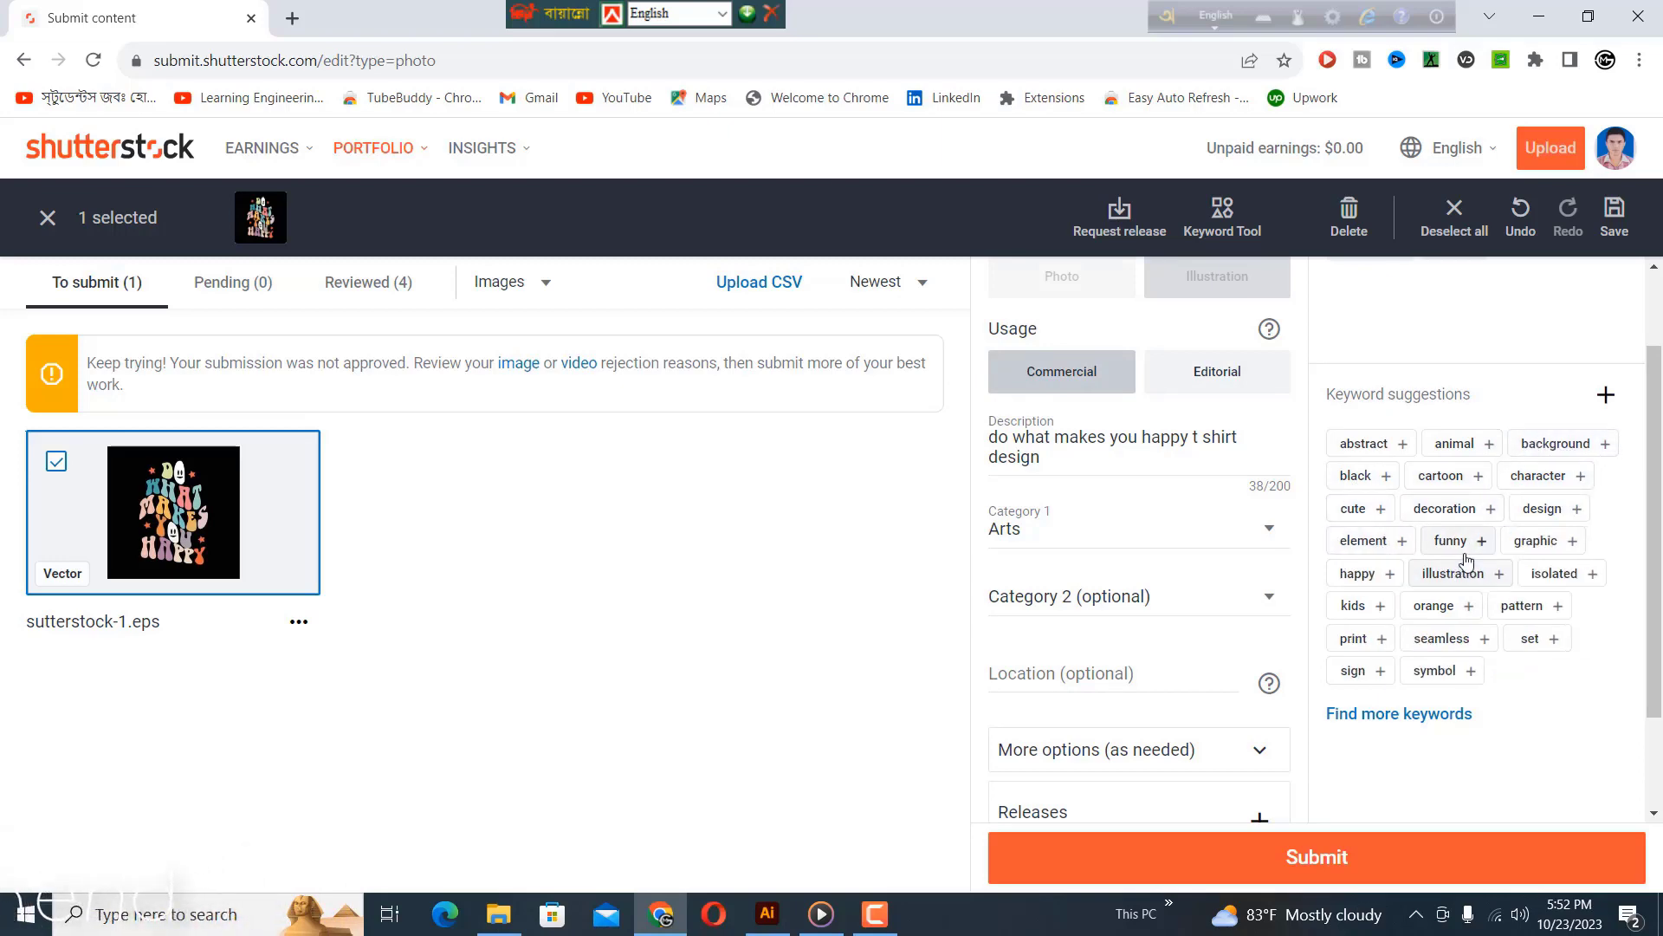
left_click(1550, 544)
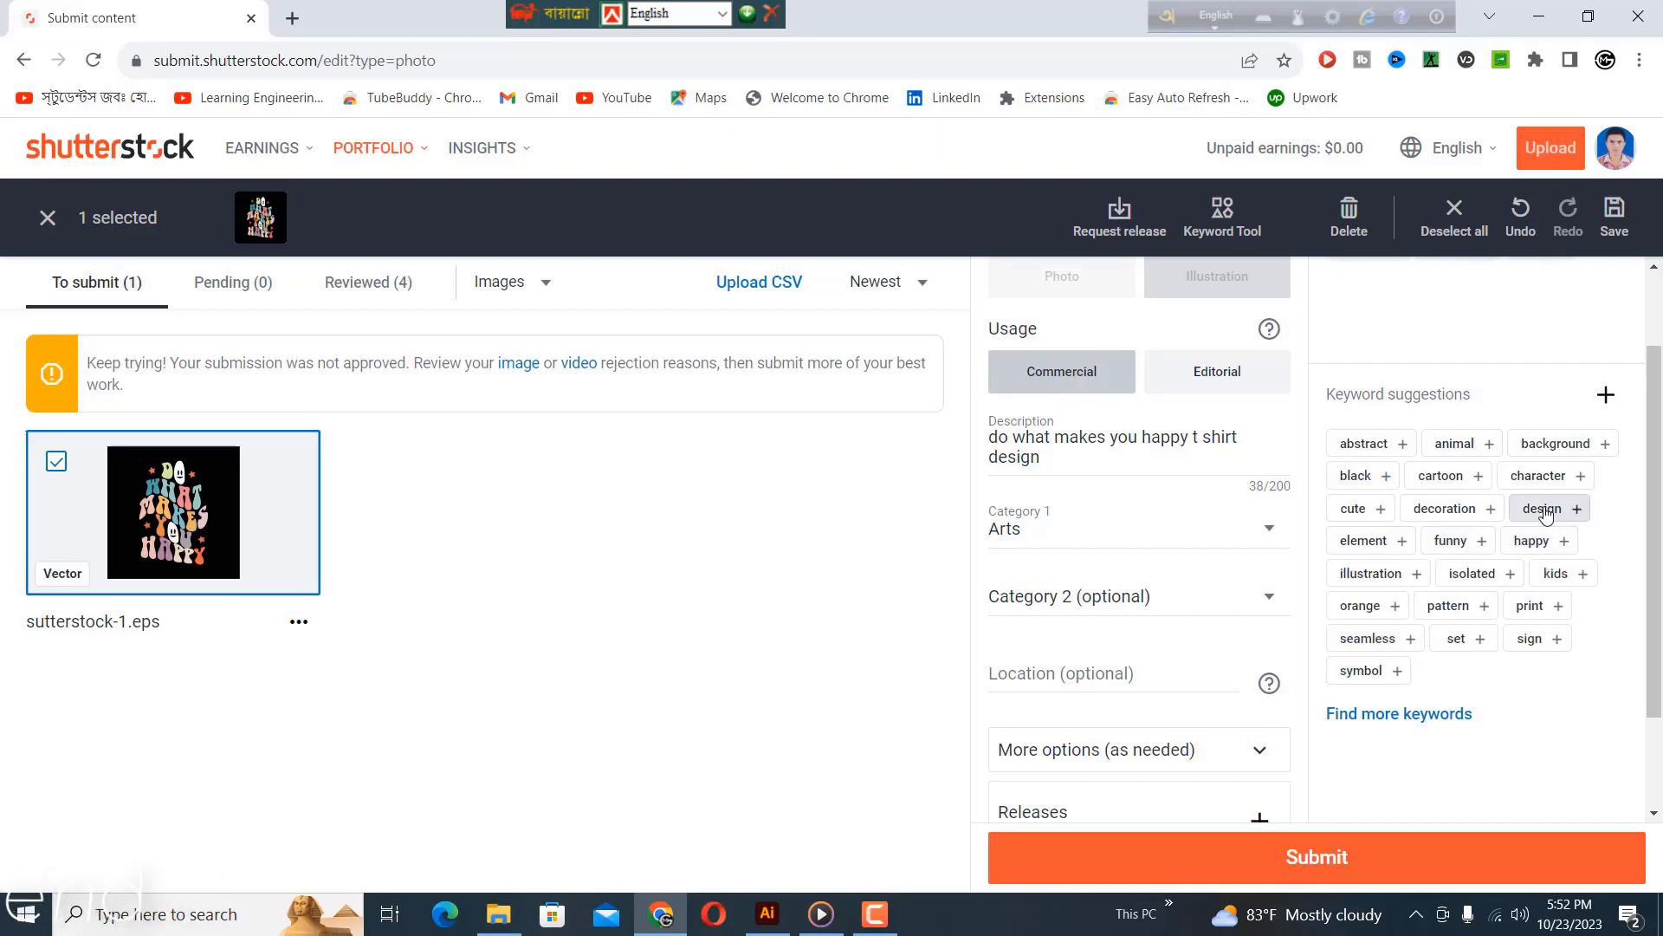
left_click(1562, 512)
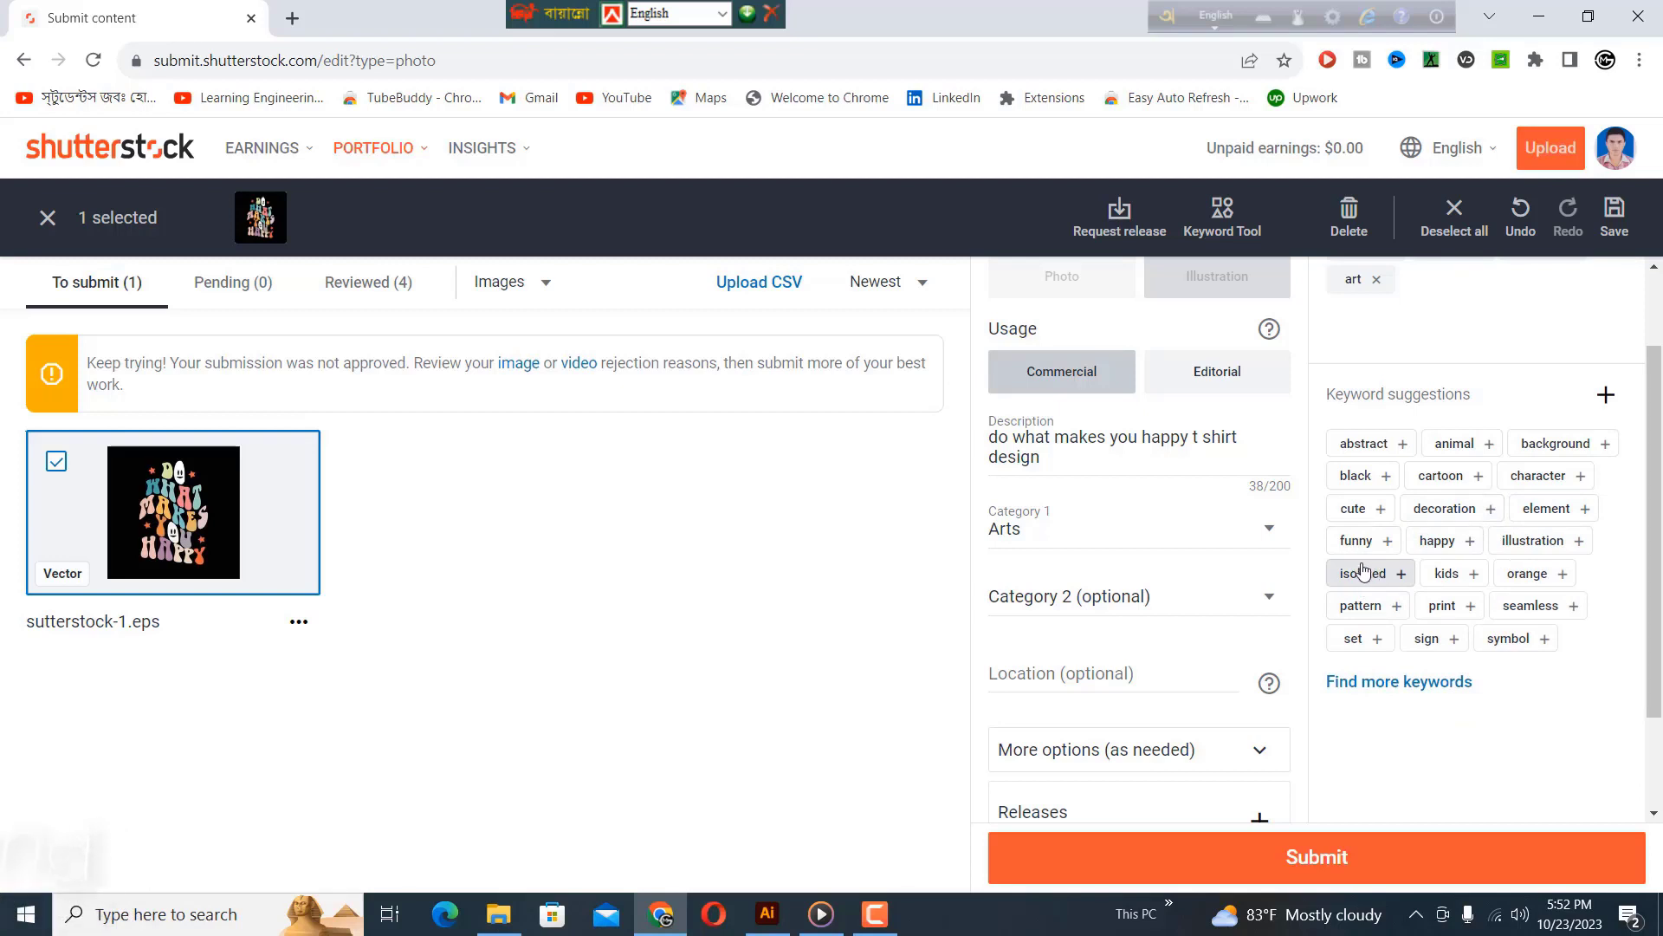
Add the suggested keywords cute, happy, illustration, print and pattern to sutterstock-1.eps.
left_click(1363, 515)
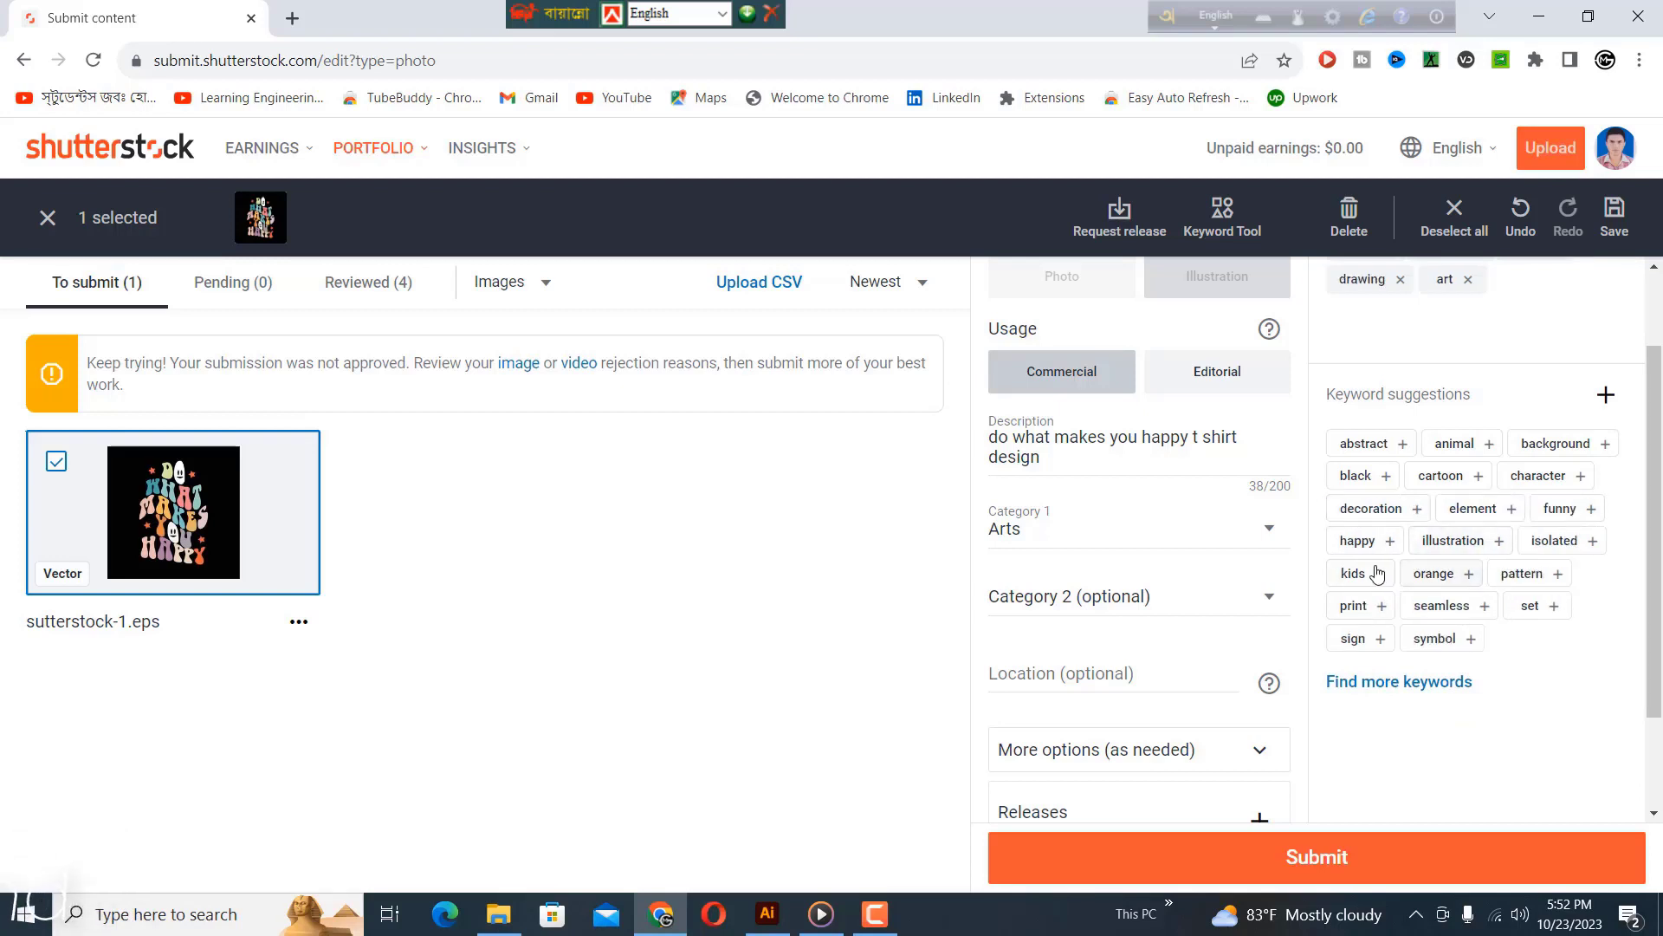
left_click(1357, 542)
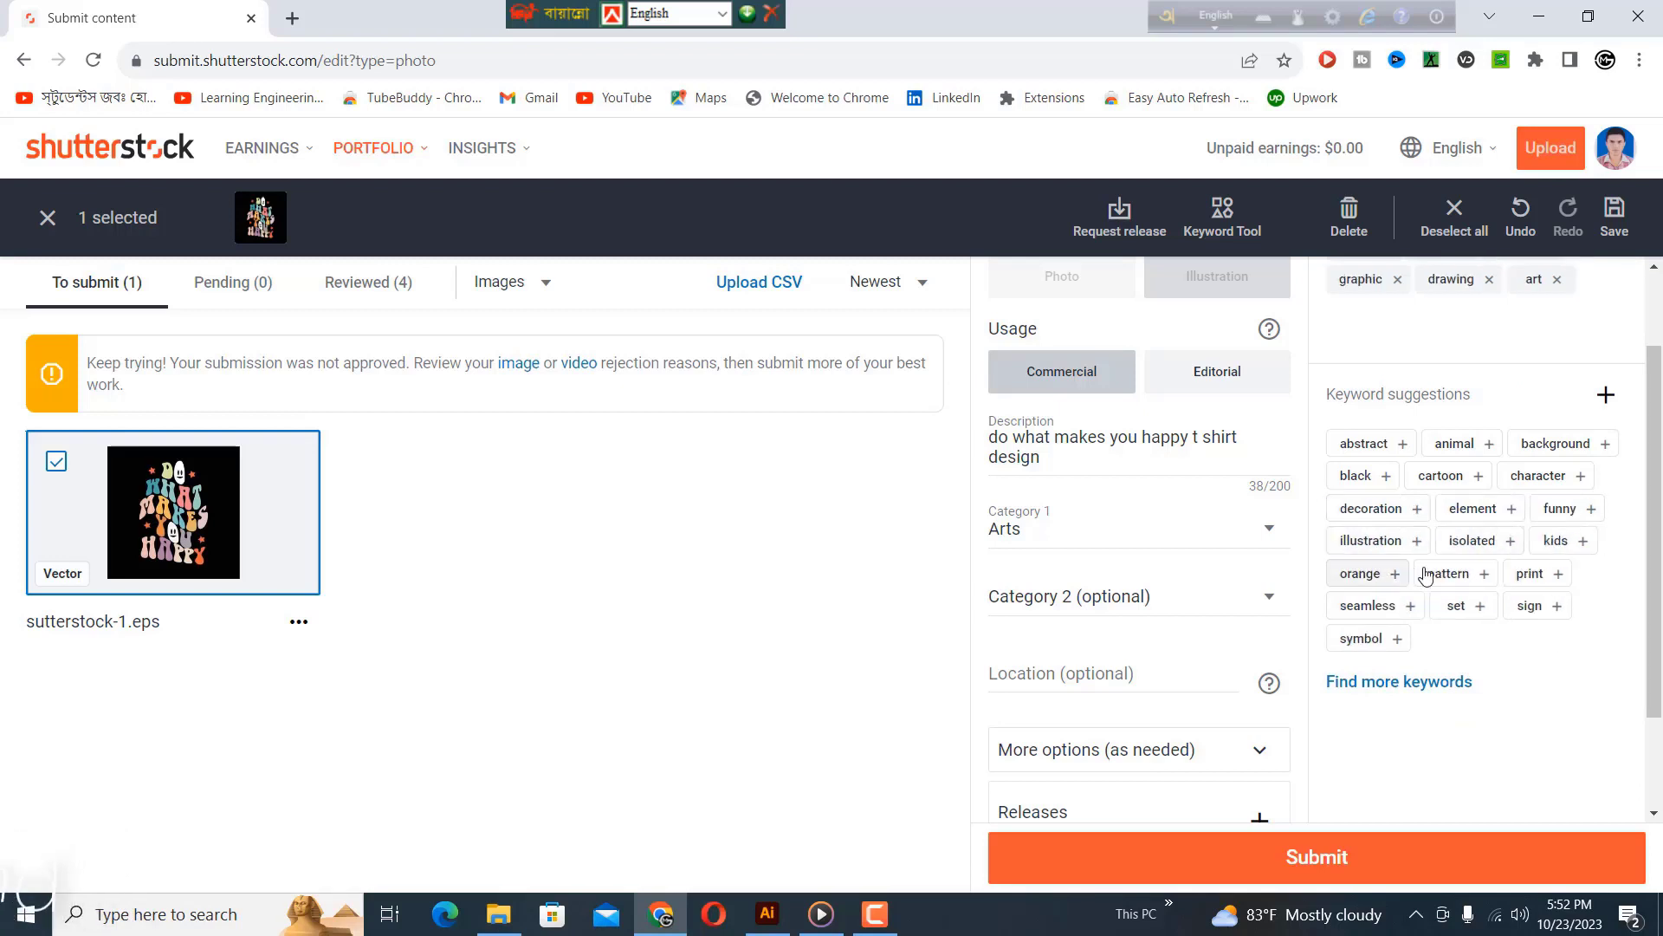
left_click(1376, 541)
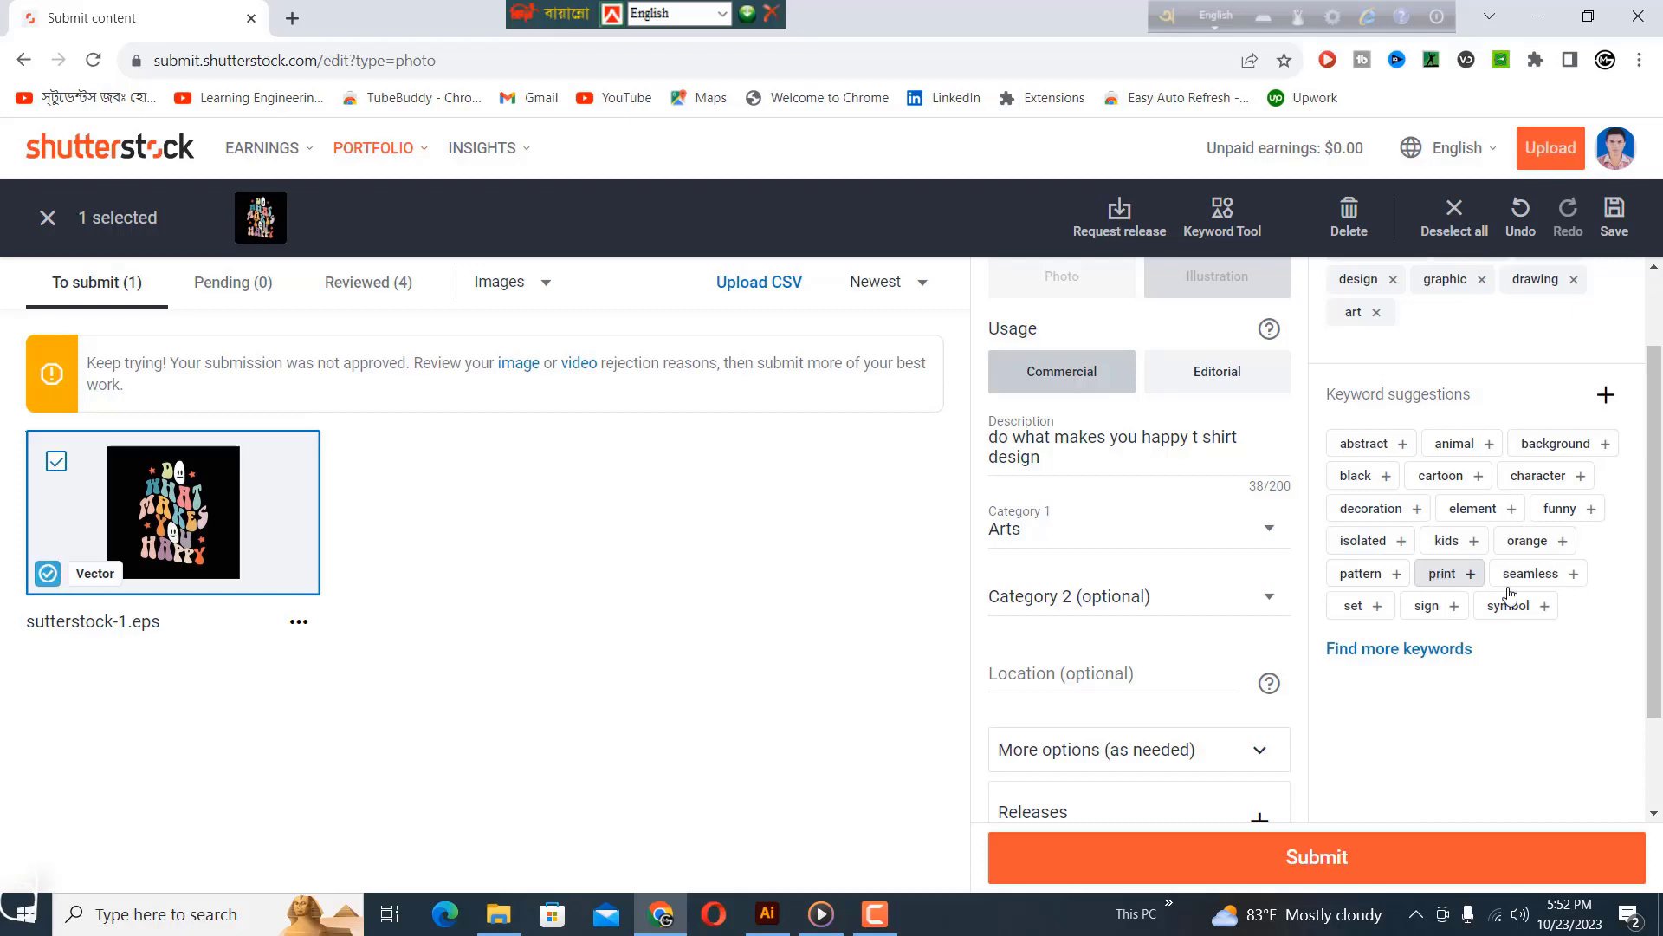
left_click(1438, 578)
left_click(1397, 574)
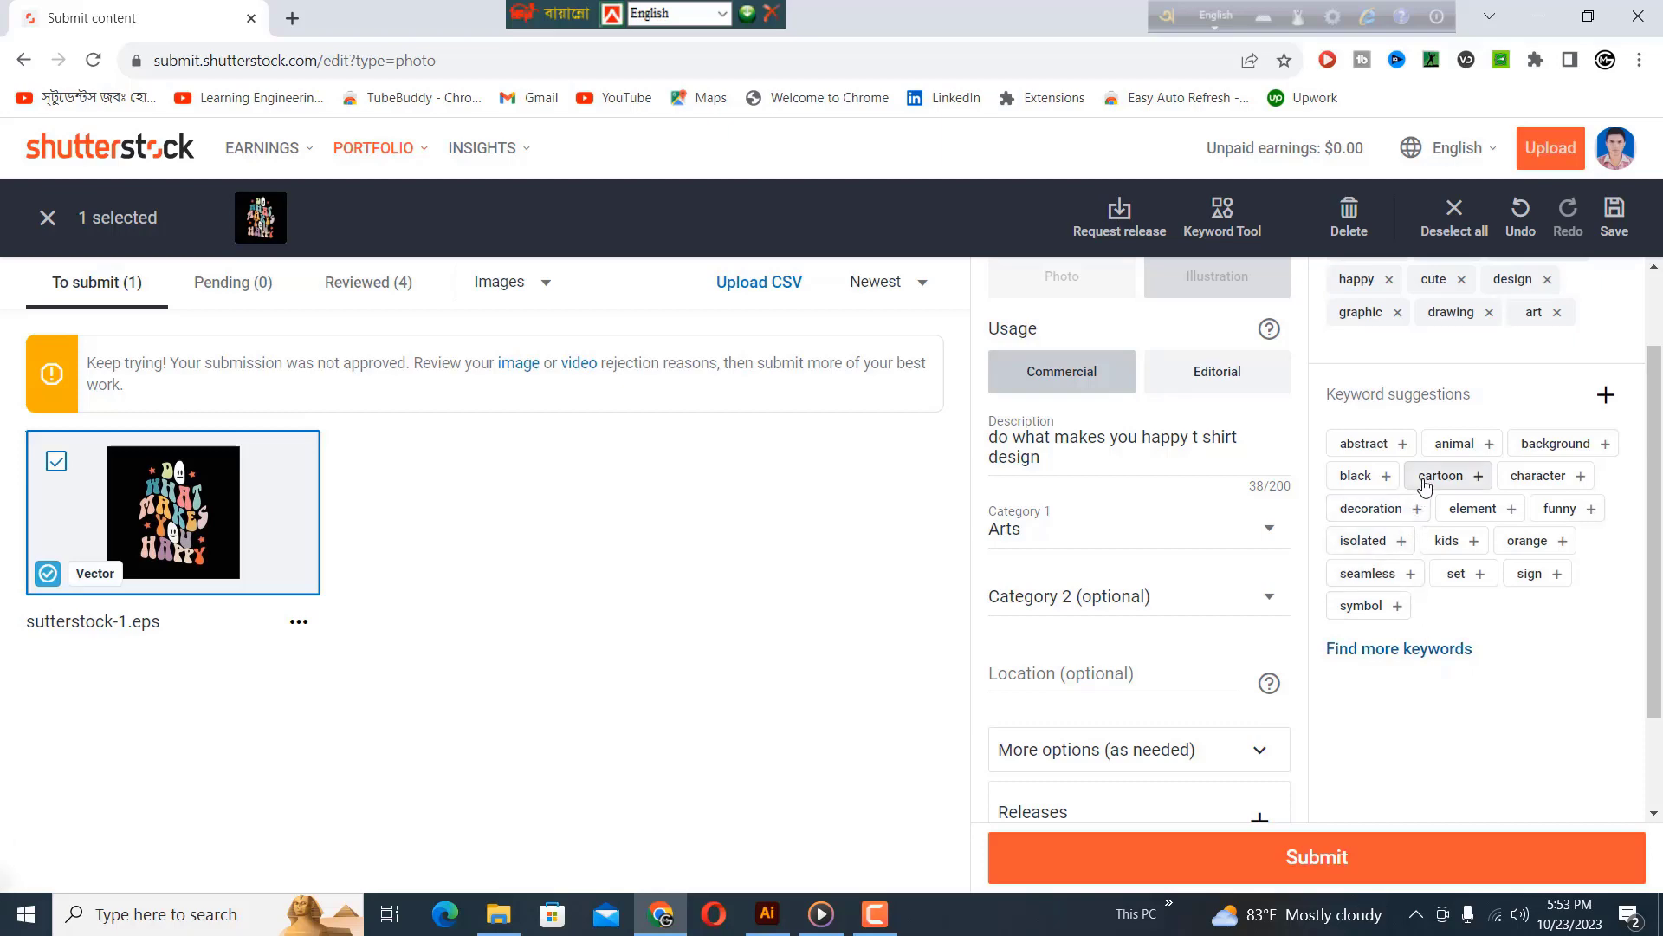
scroll(1410, 459, "up", 2)
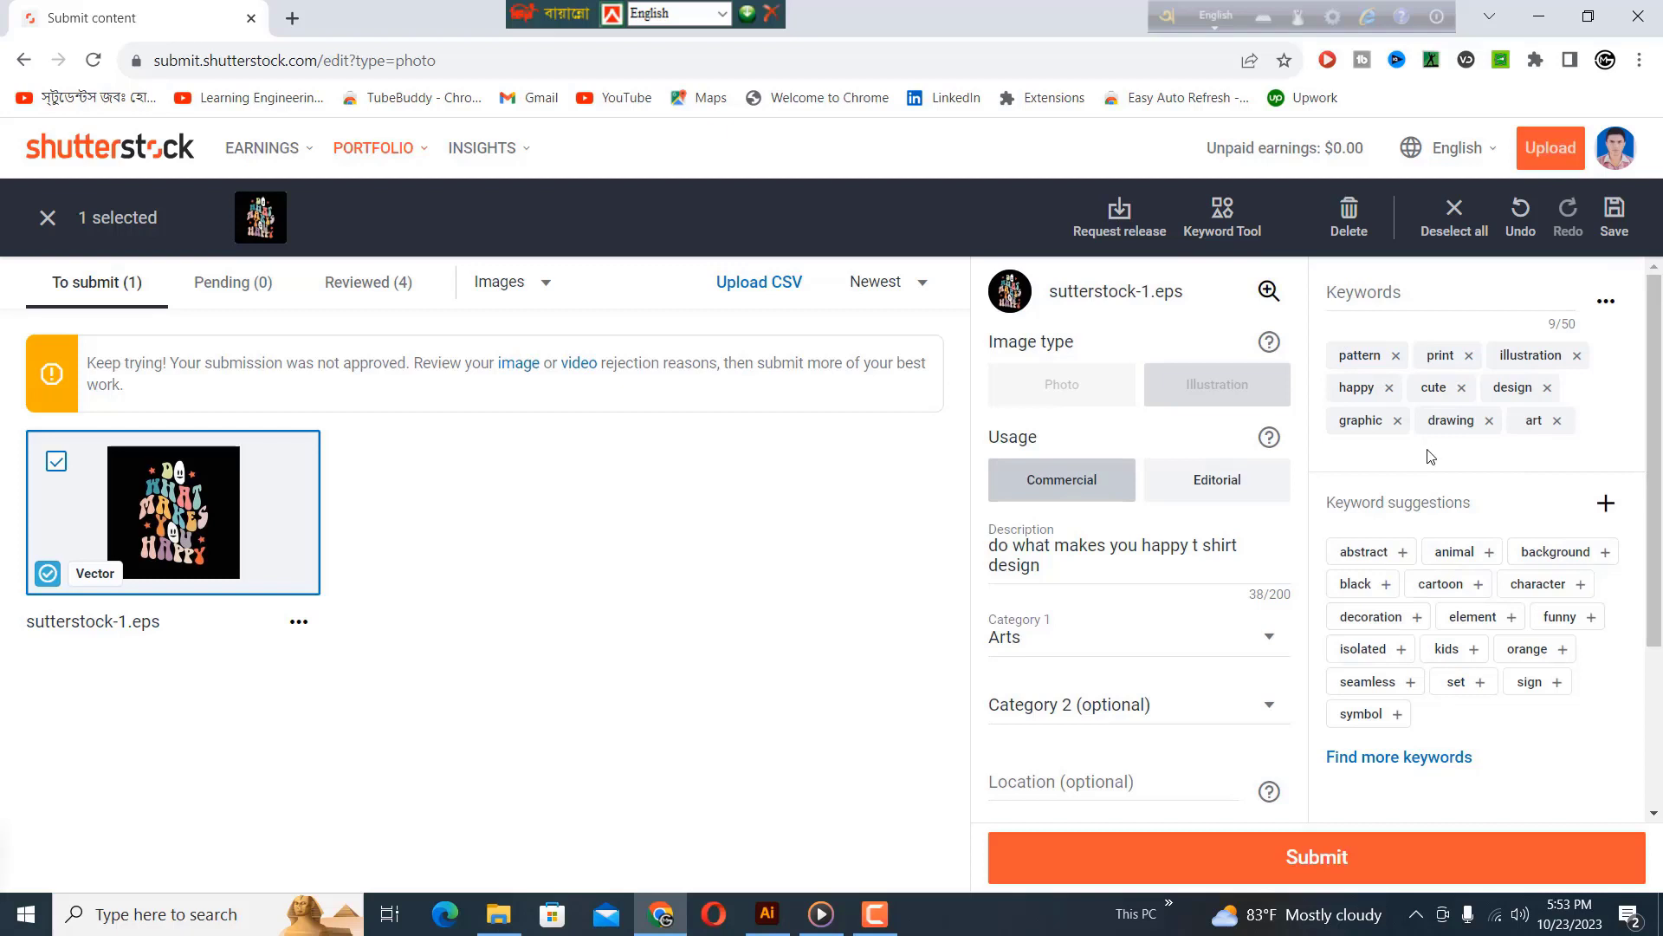
Enter "t shirt" as a custom keyword and add the suggested match "t shirt designs".
left_click(1354, 298)
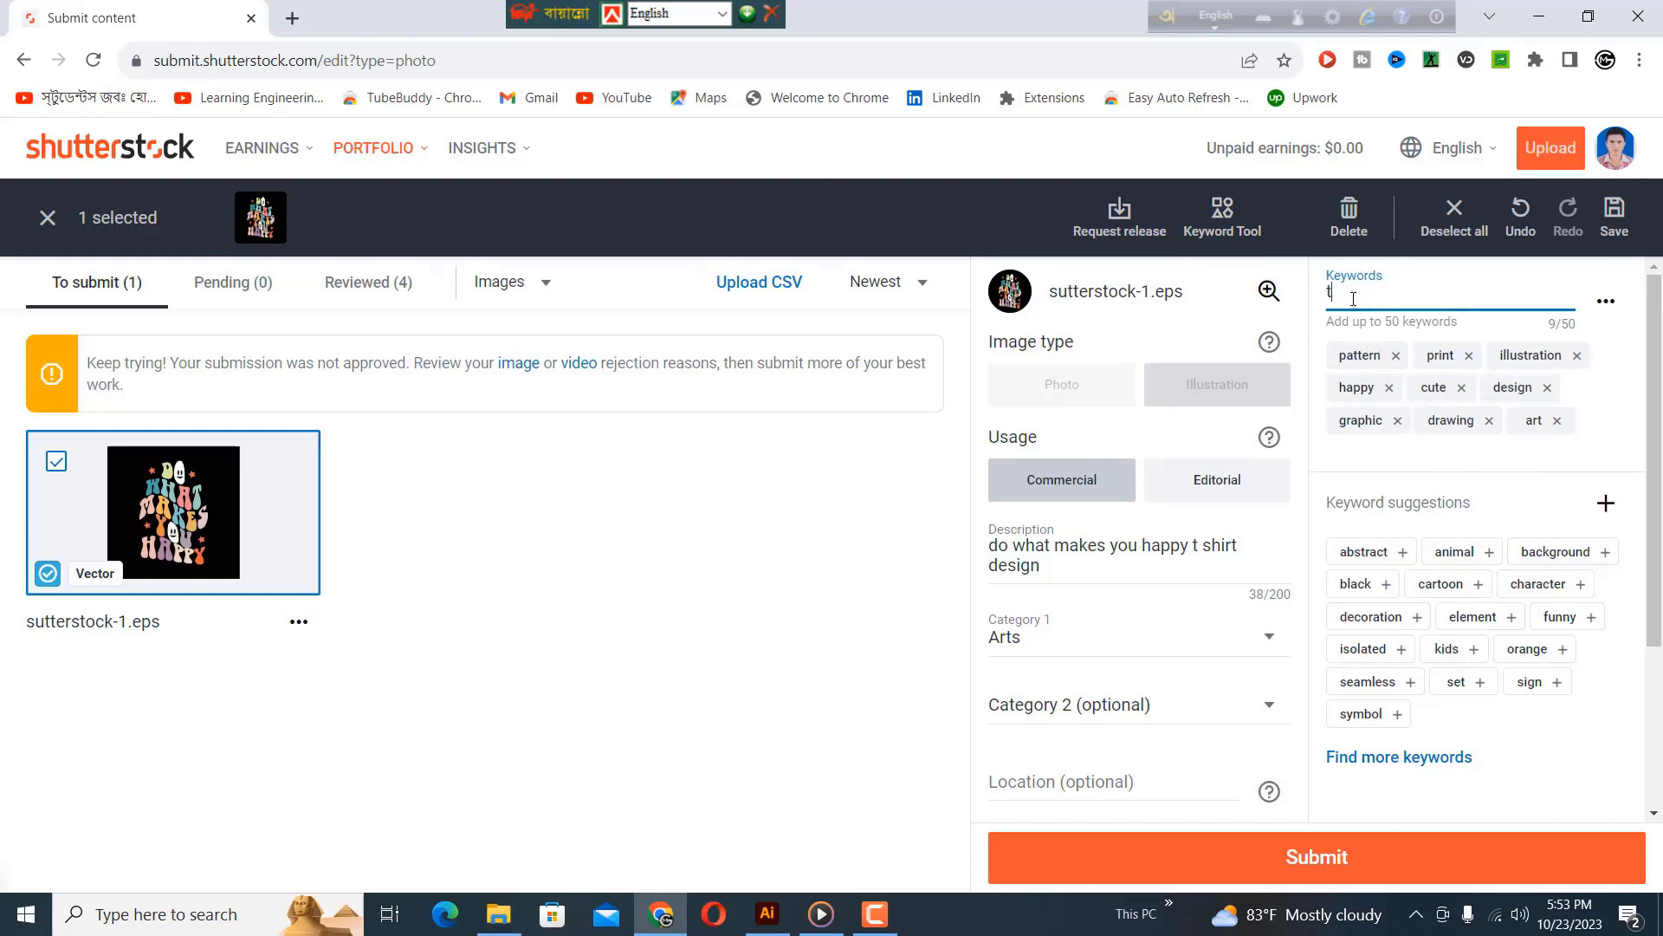
type("t shirt")
key("Return")
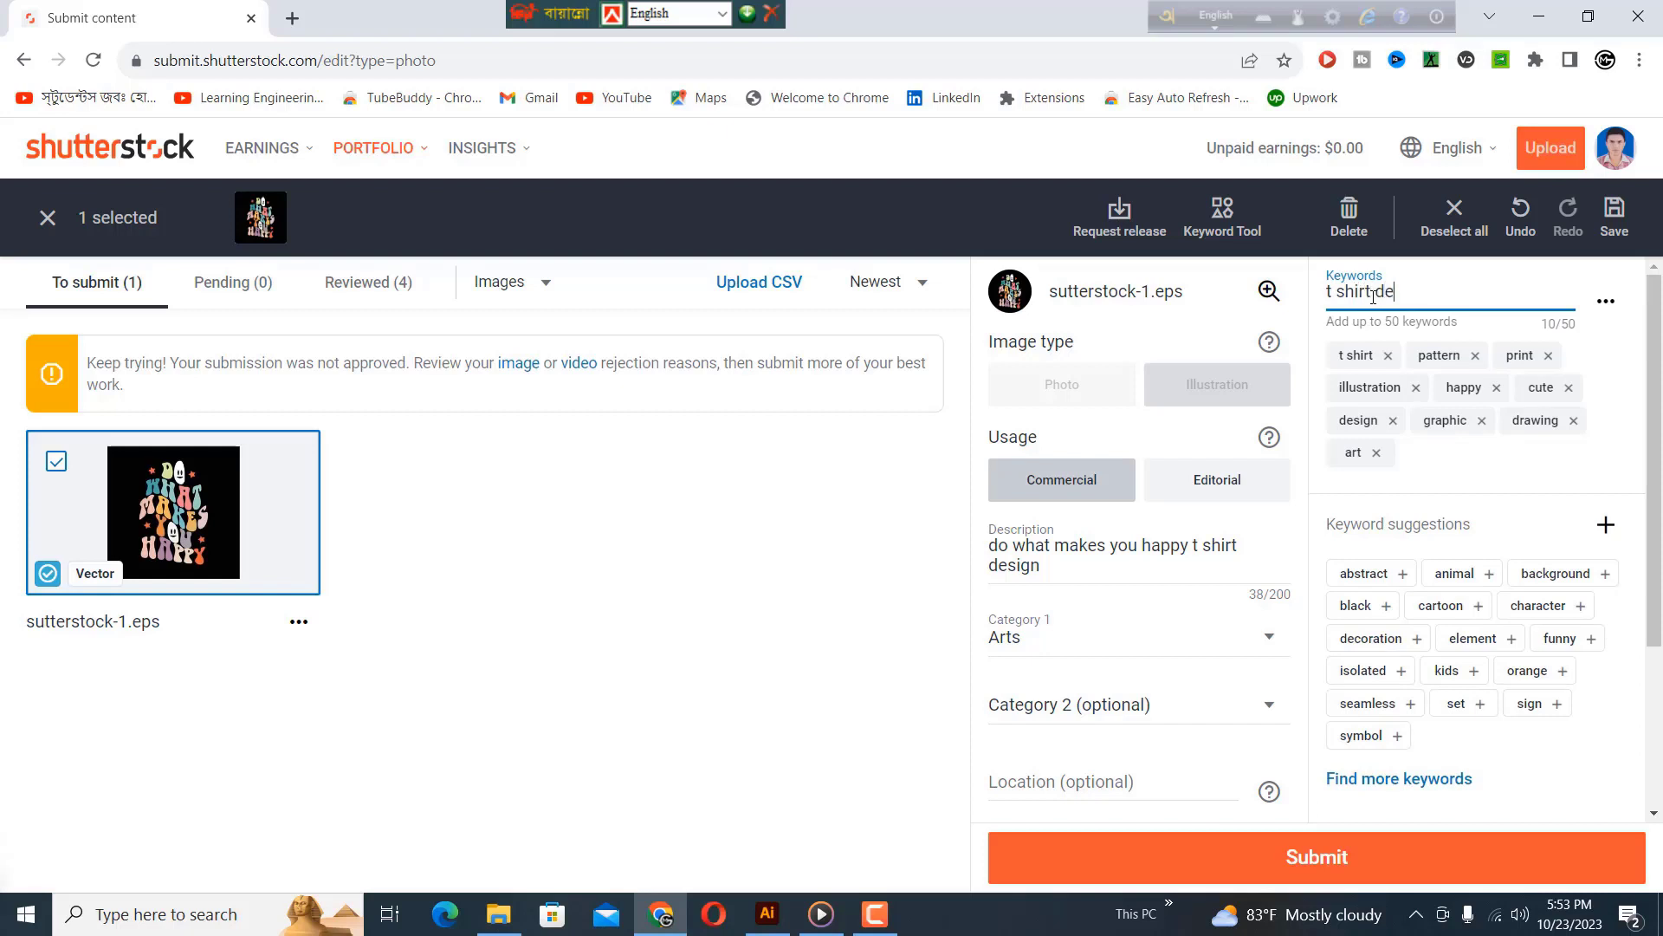
type("gn")
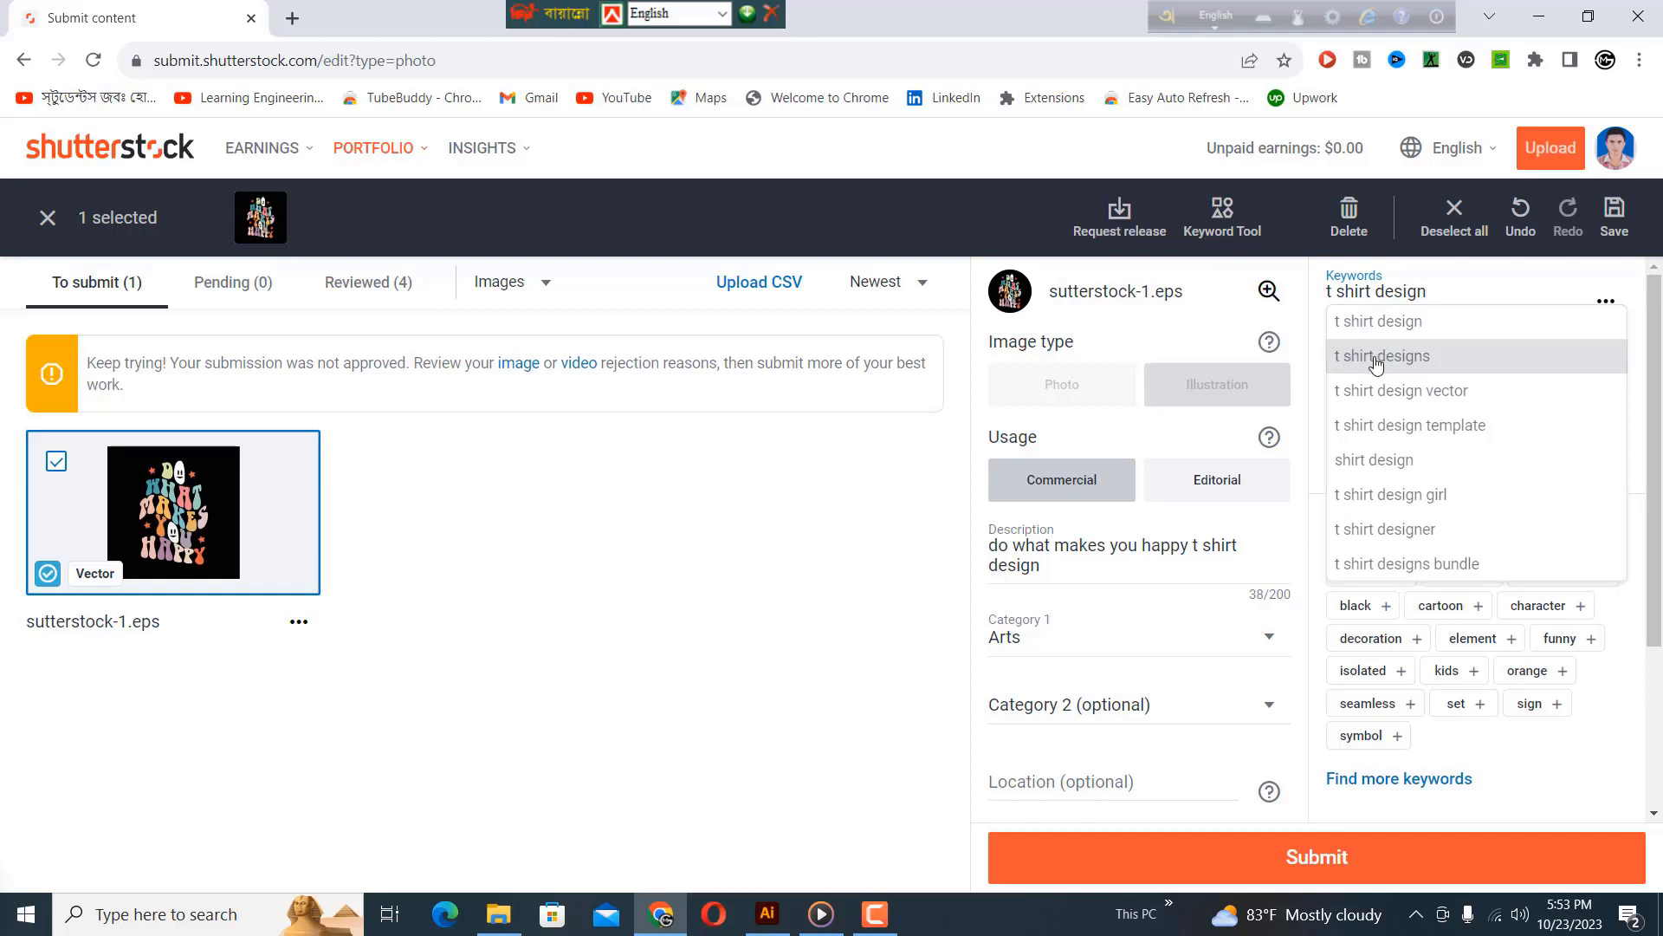
left_click(1425, 353)
Add the keywords "t shirt design vector" and "t shirt template", and choose "t shirt designs" again.
left_click(1409, 298)
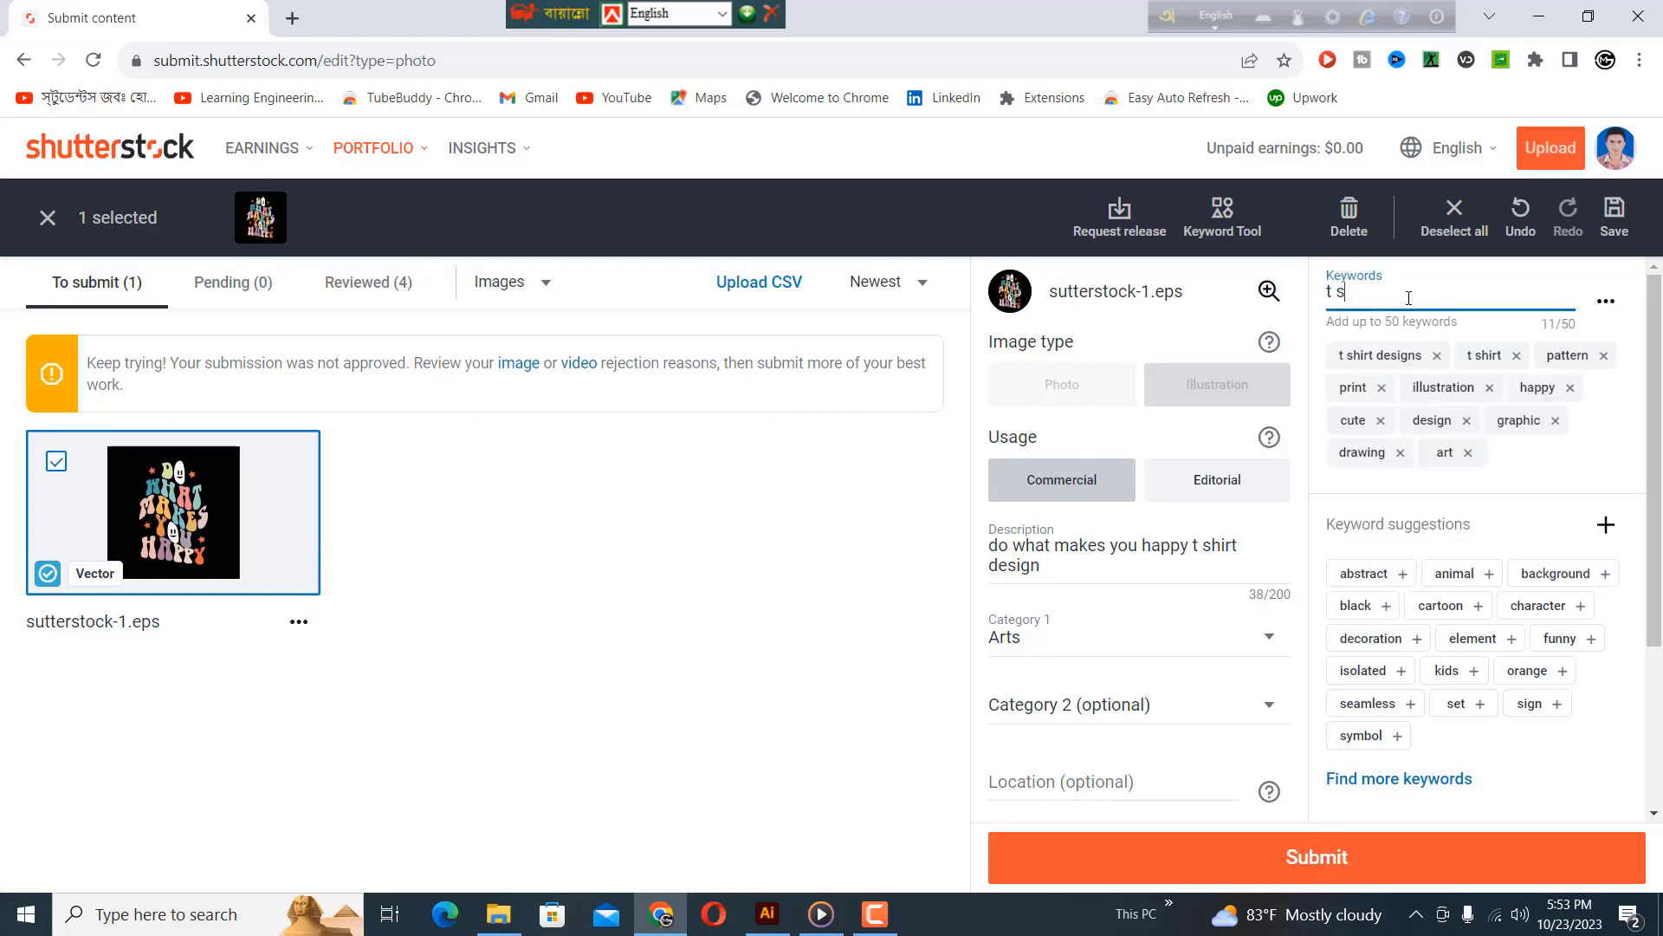
type("t shirt design")
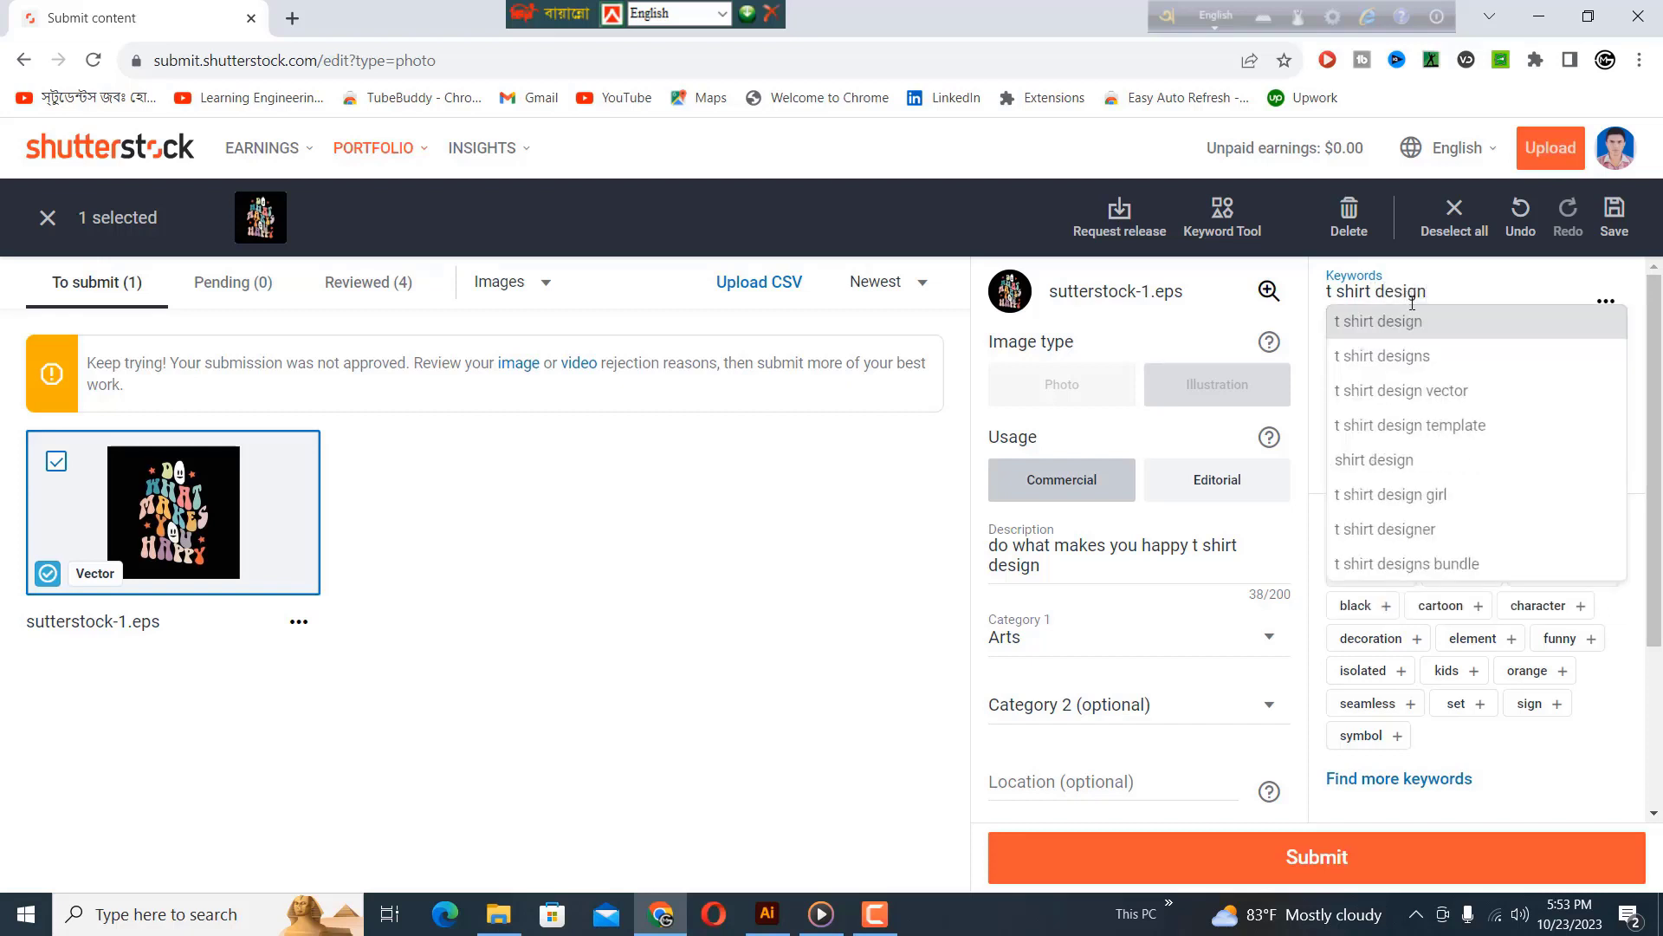
left_click(1418, 390)
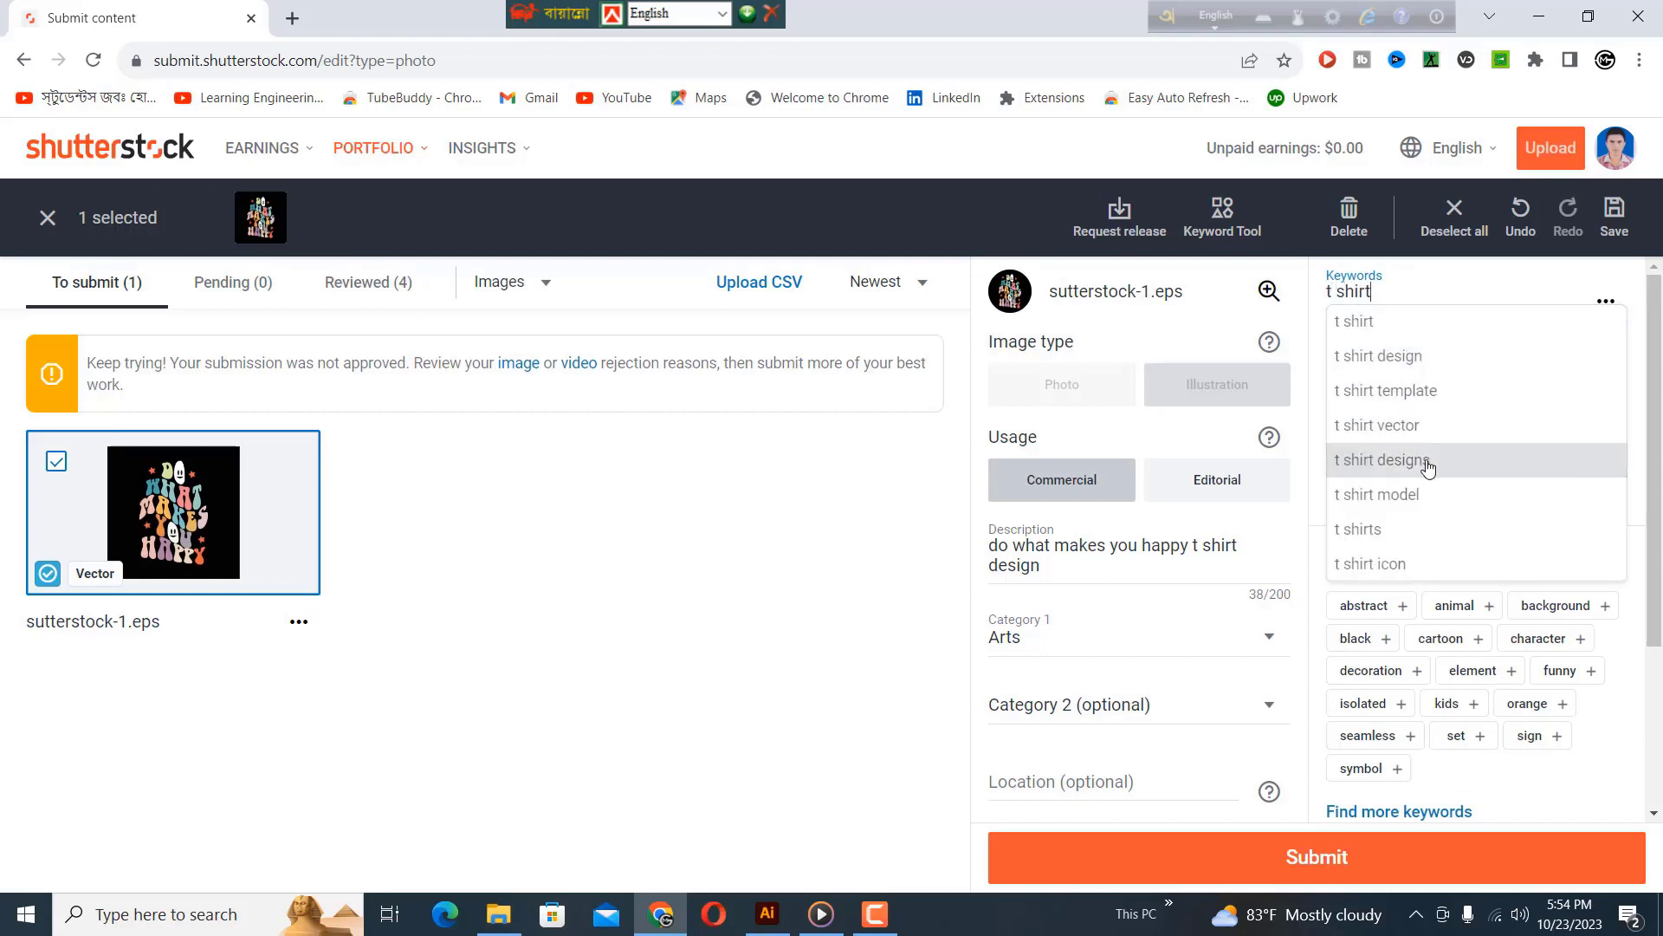
left_click(1423, 394)
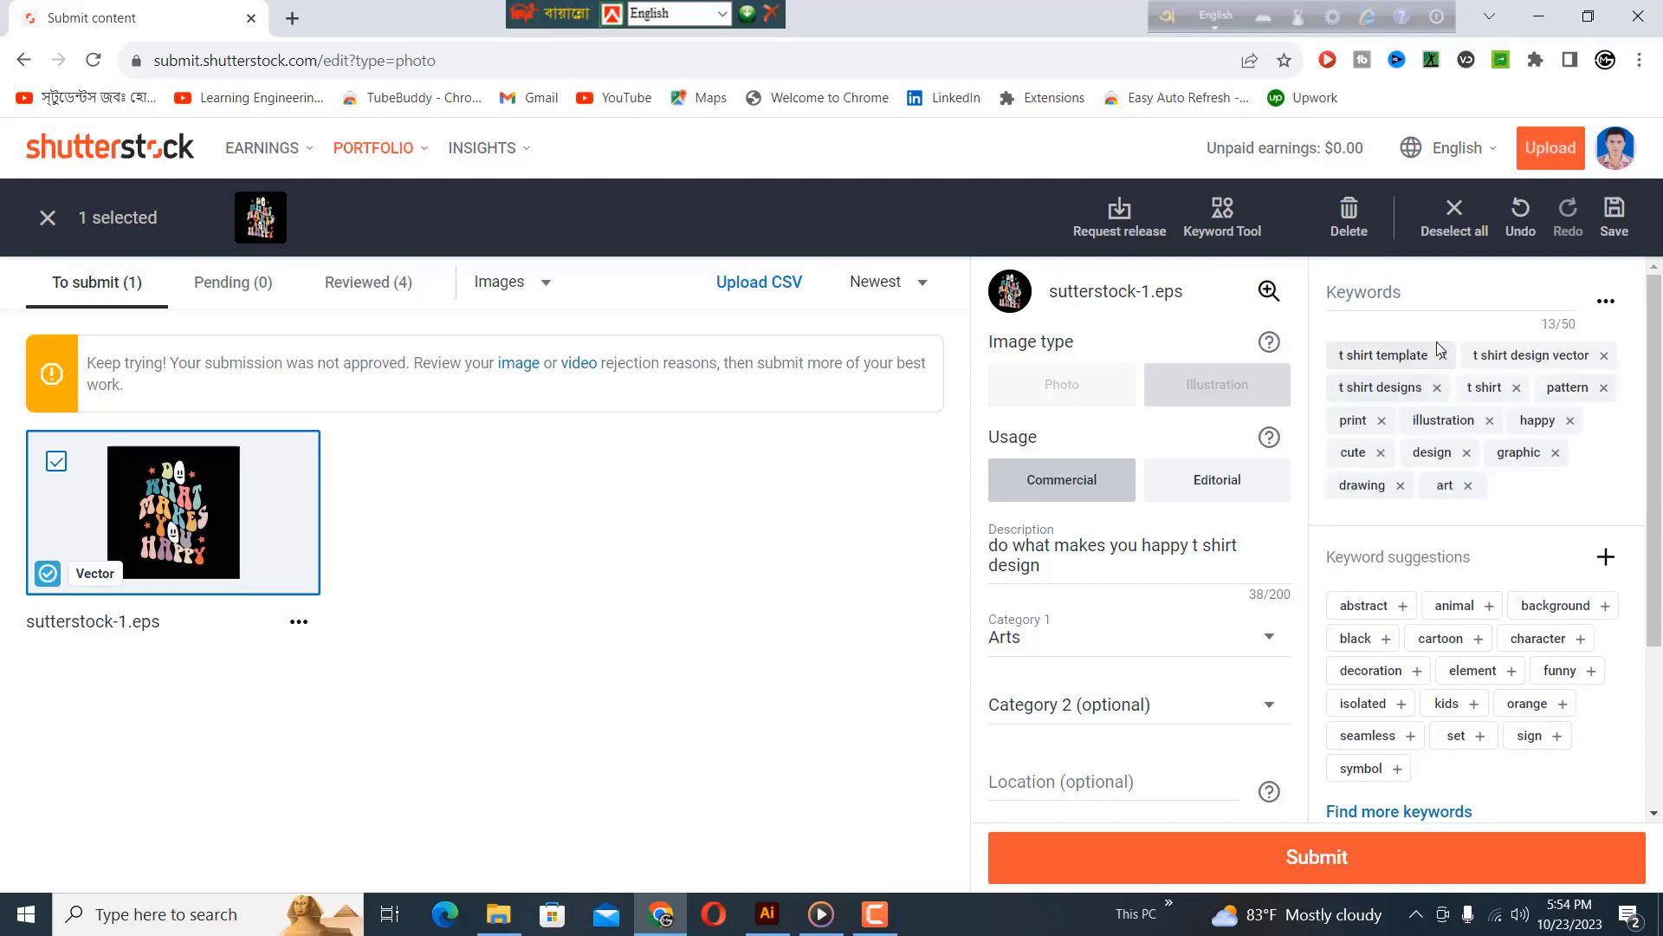
left_click(1402, 288)
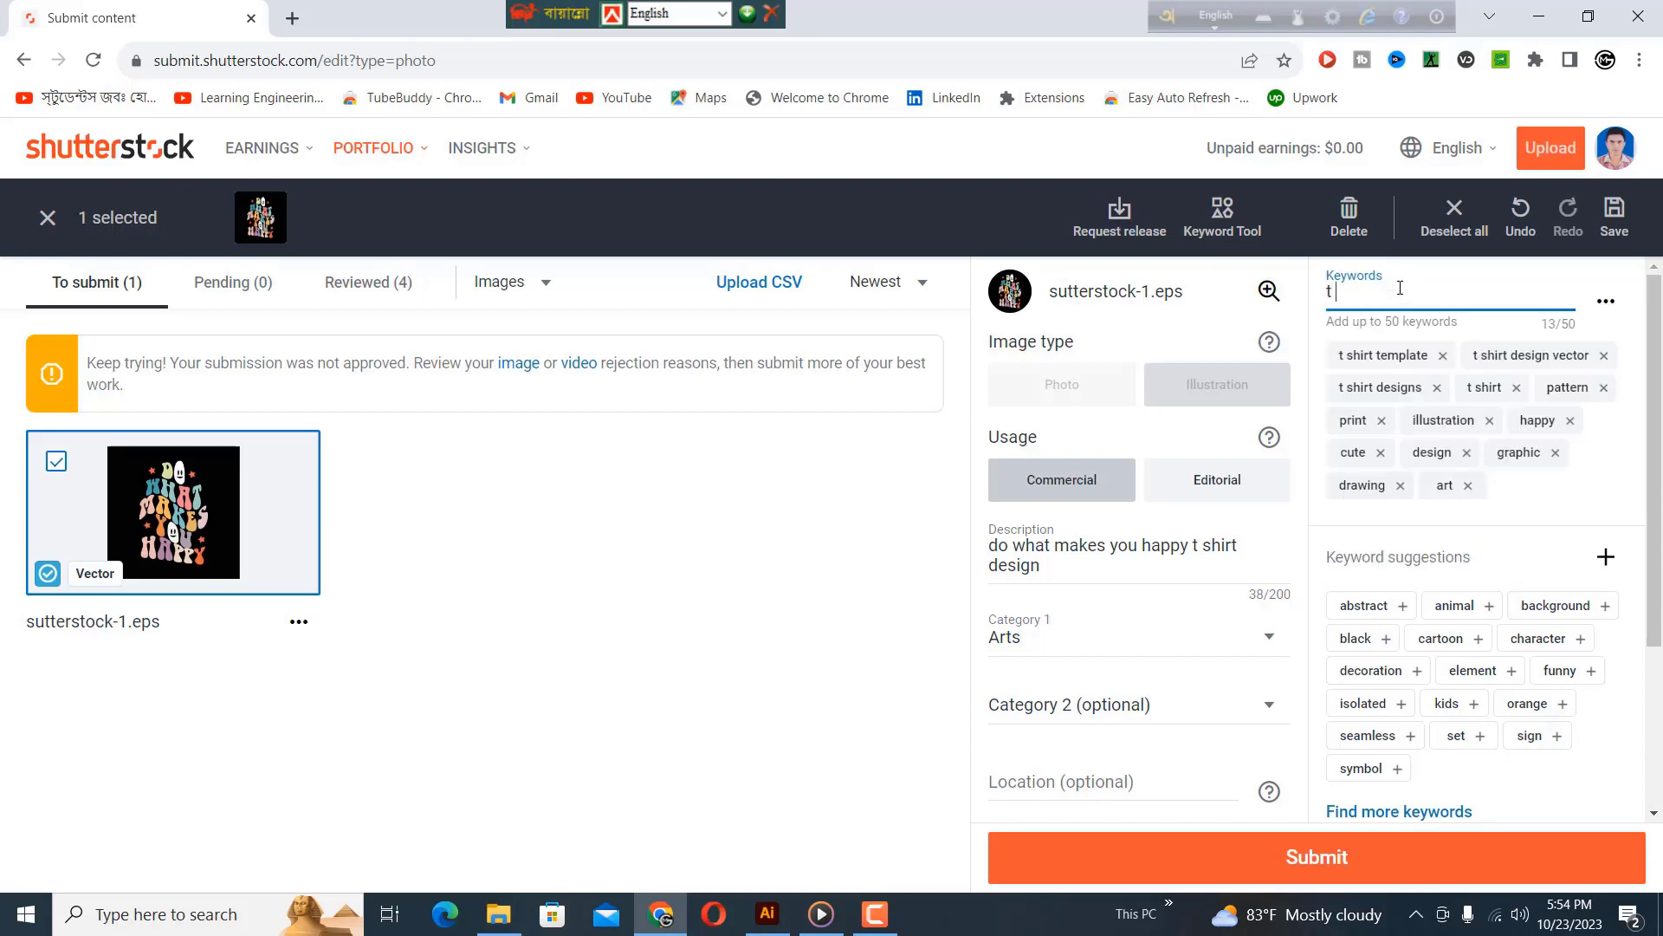
type("t shirt")
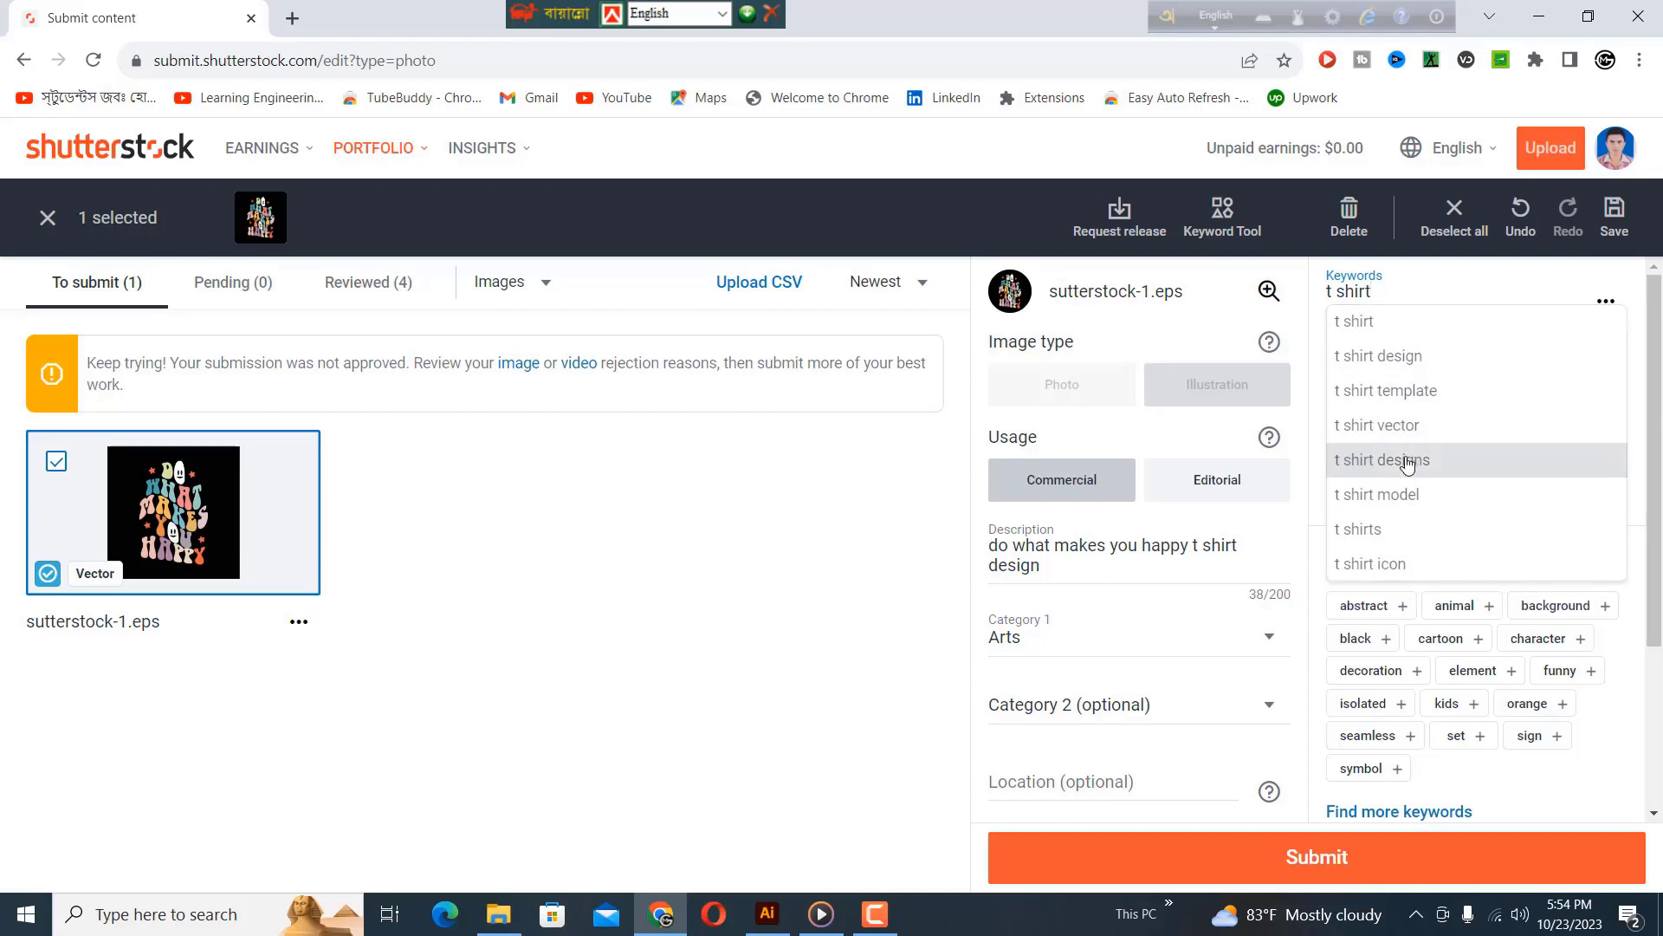
left_click(1407, 461)
Look up keywords starting with "typo" and add "typography" and "typography design".
left_click(1374, 299)
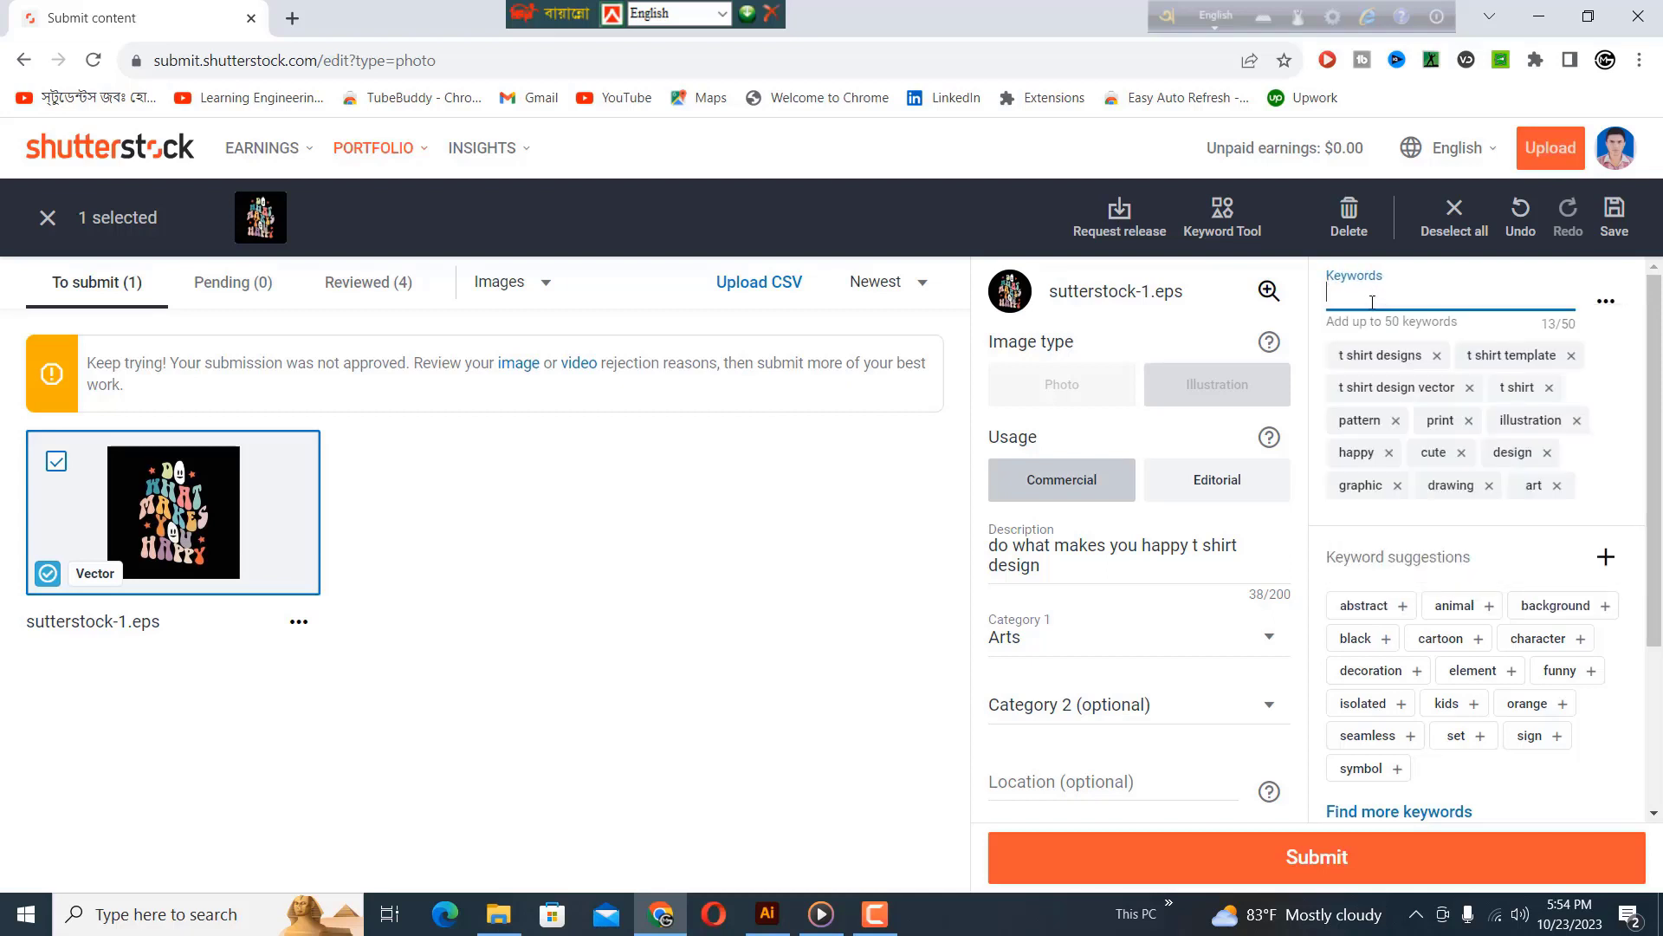
type("typo")
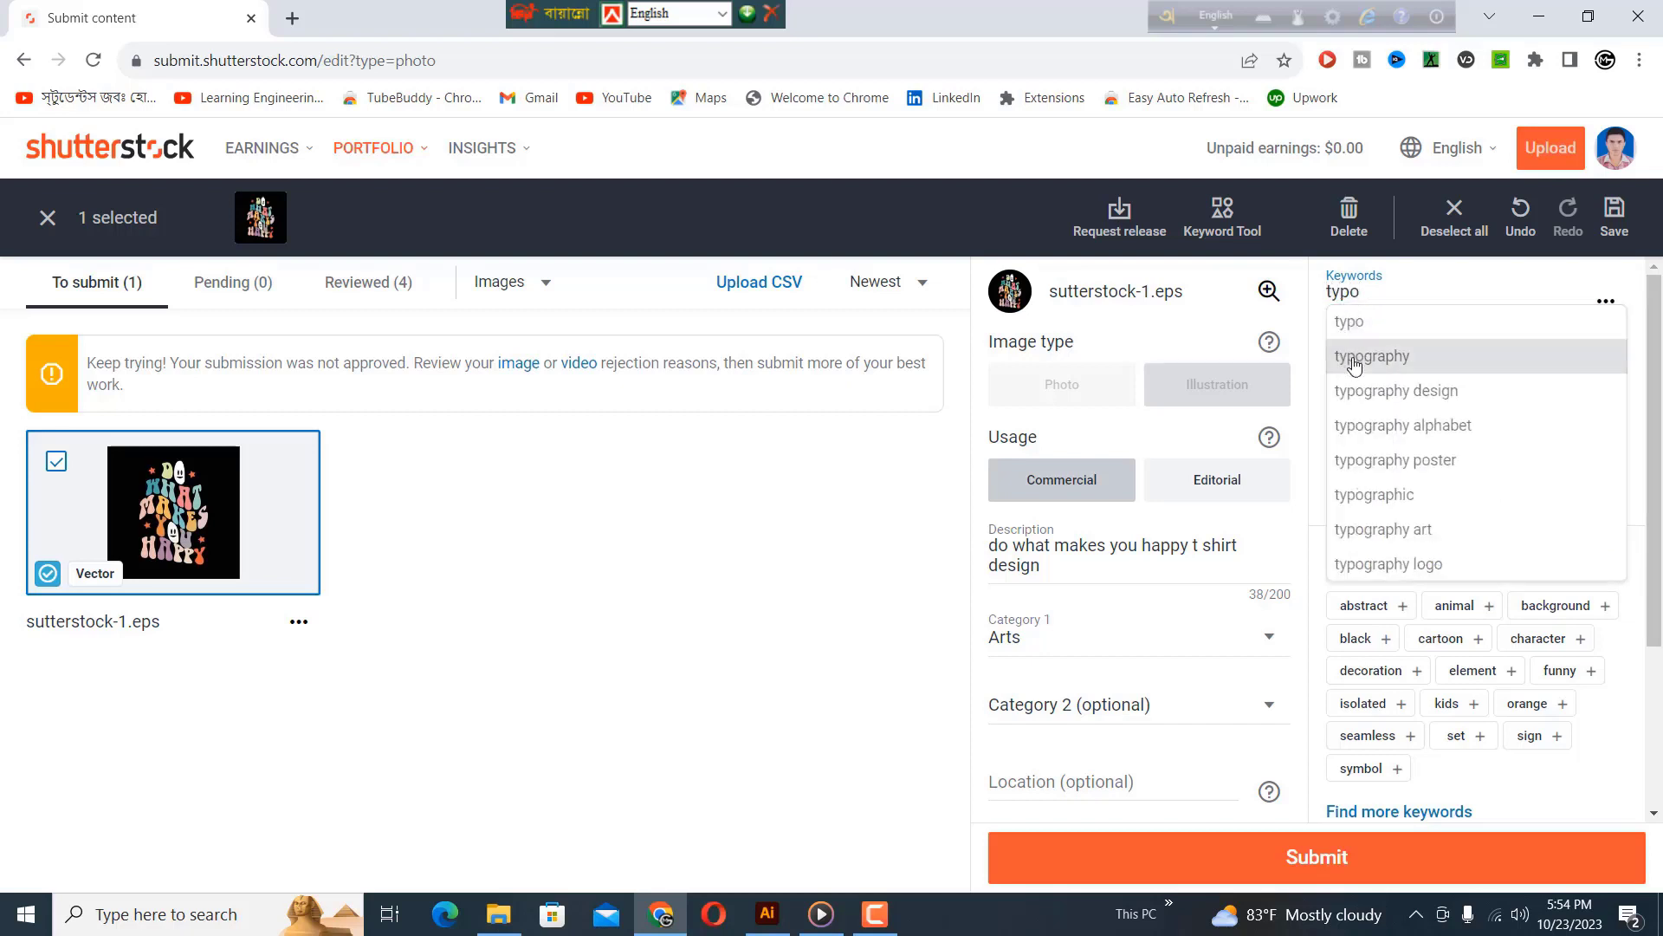
left_click(1359, 363)
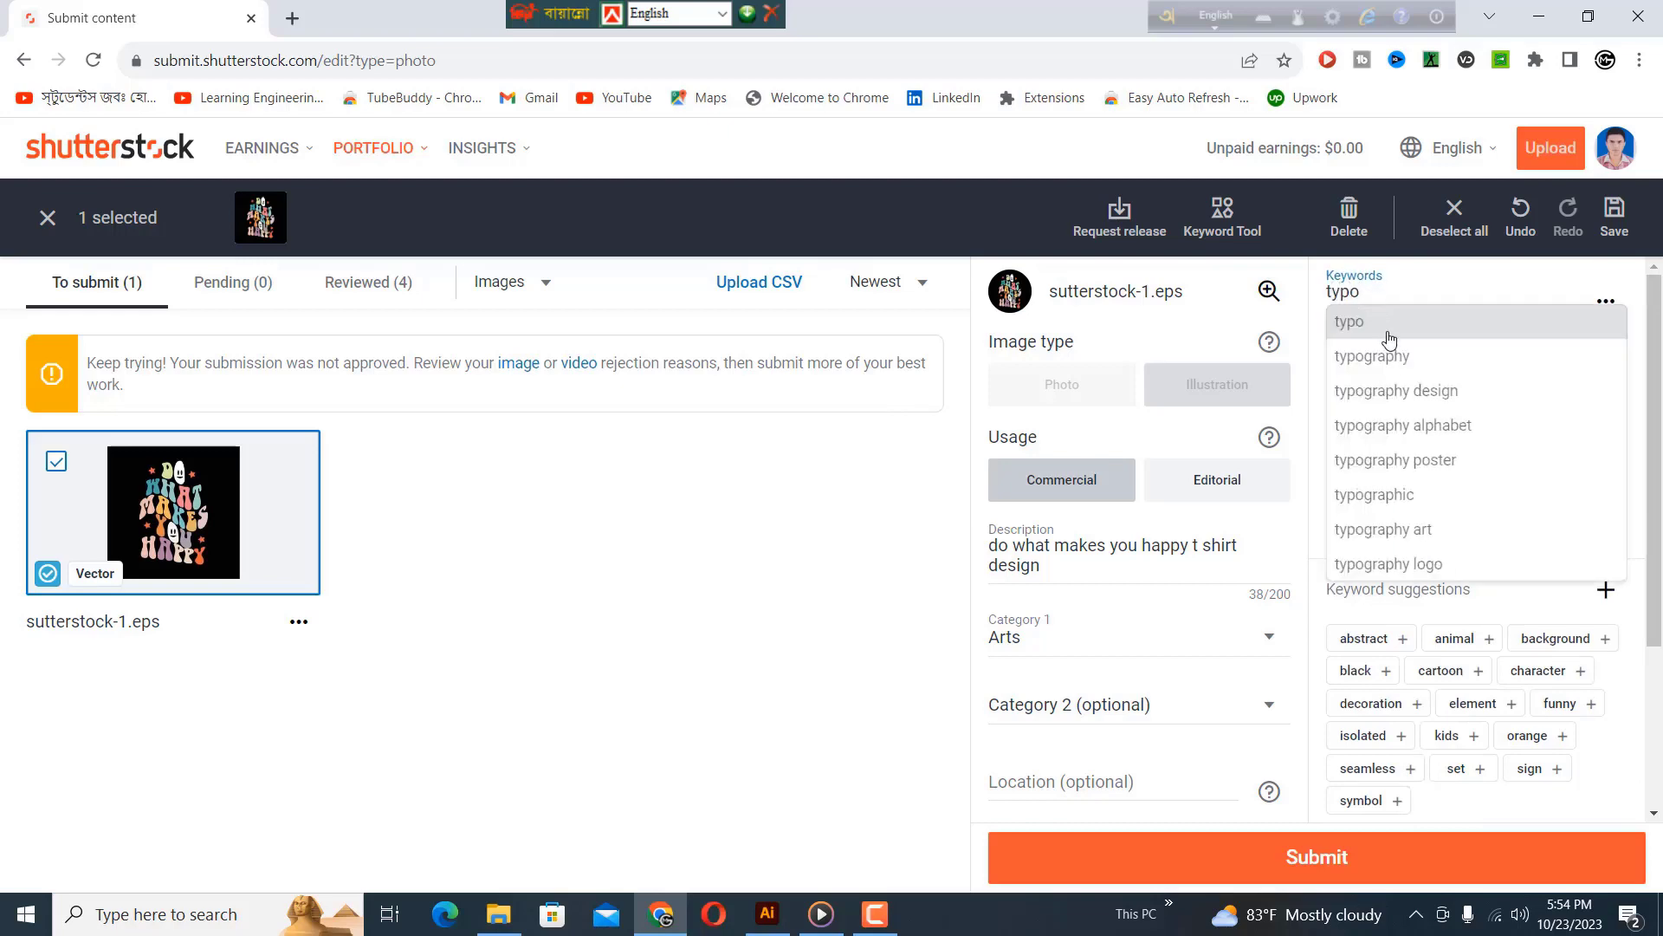
left_click(1426, 394)
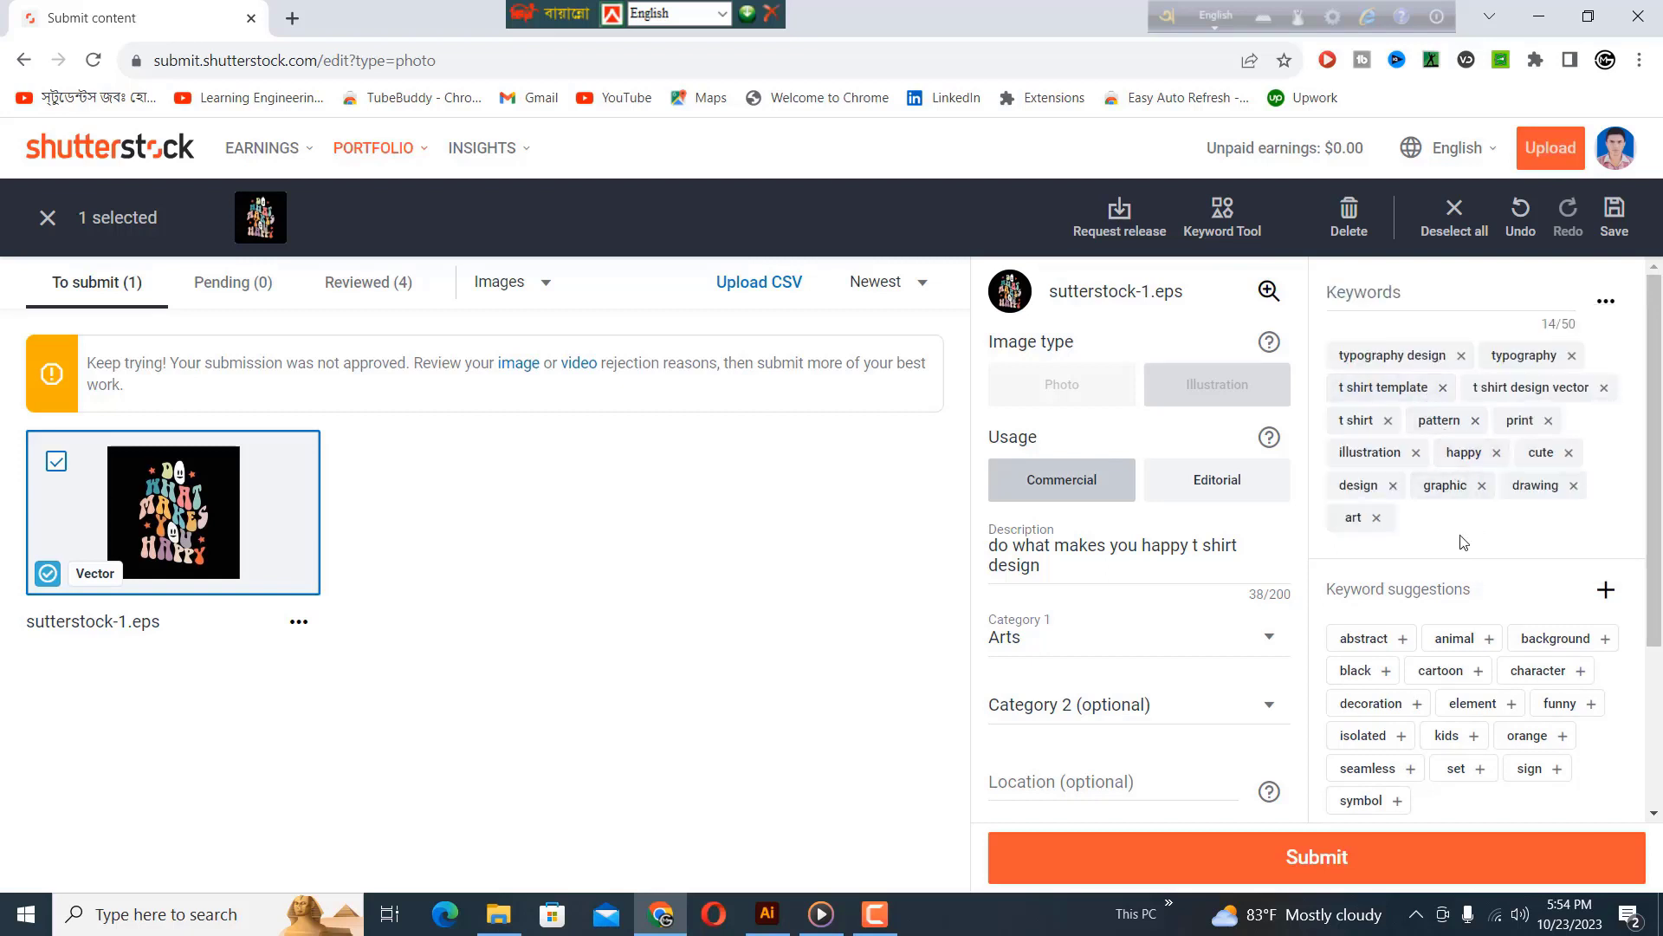
Add the keywords "typographic" and "typography art" from the matches for "typo".
left_click(1364, 299)
key("Escape")
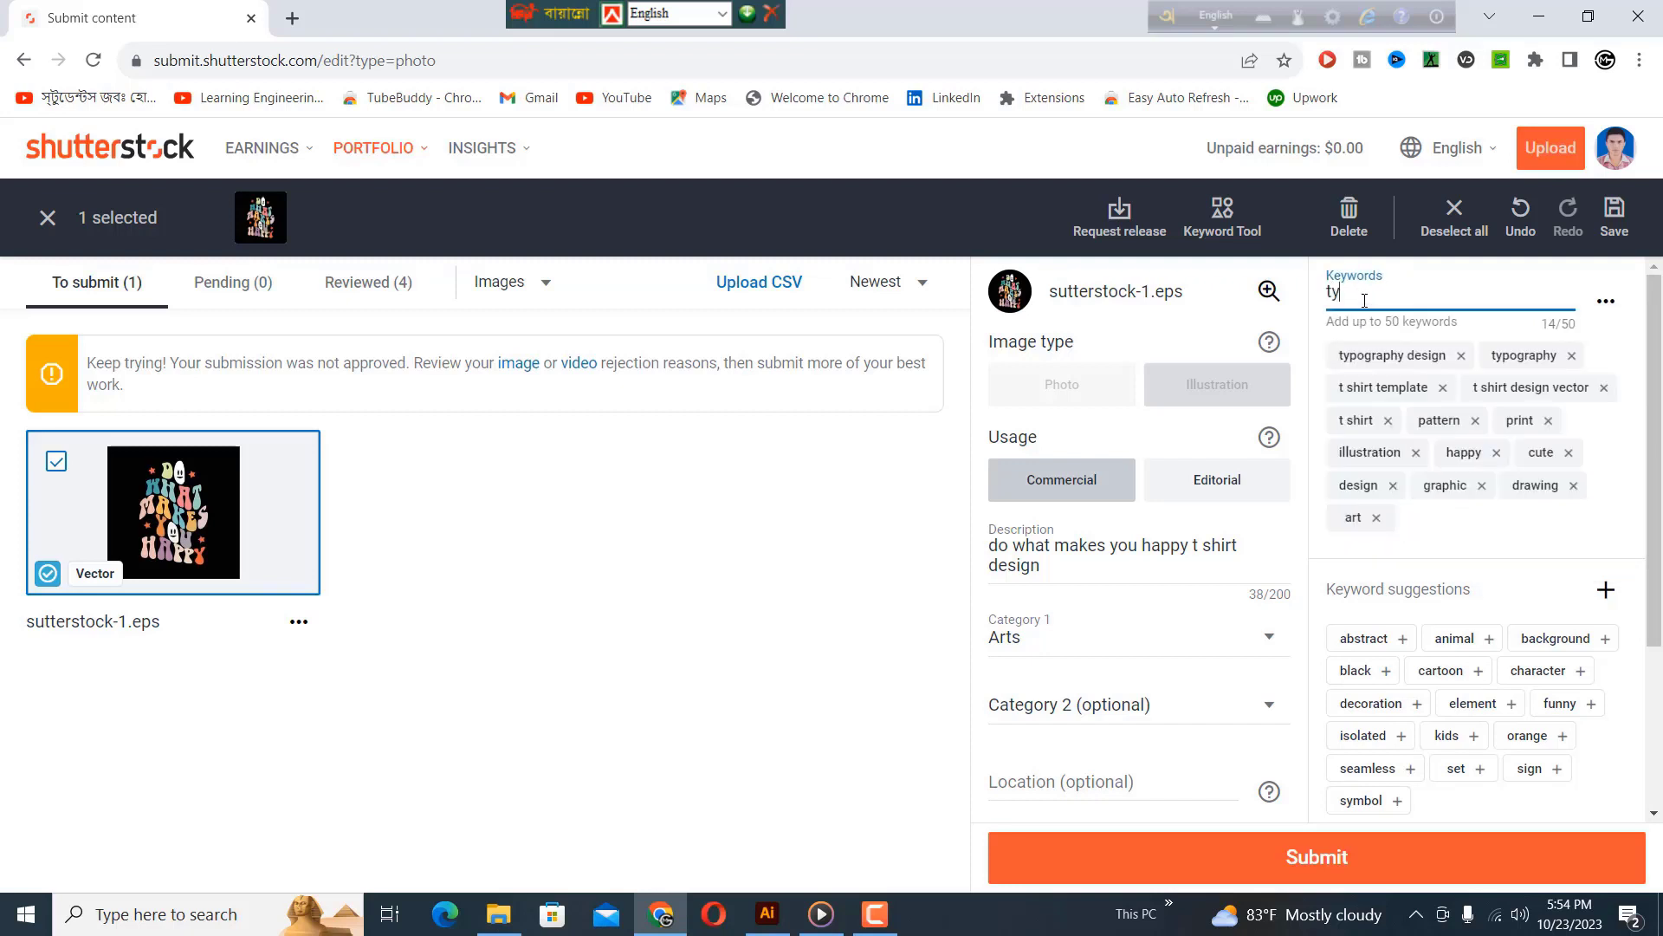
type("typo")
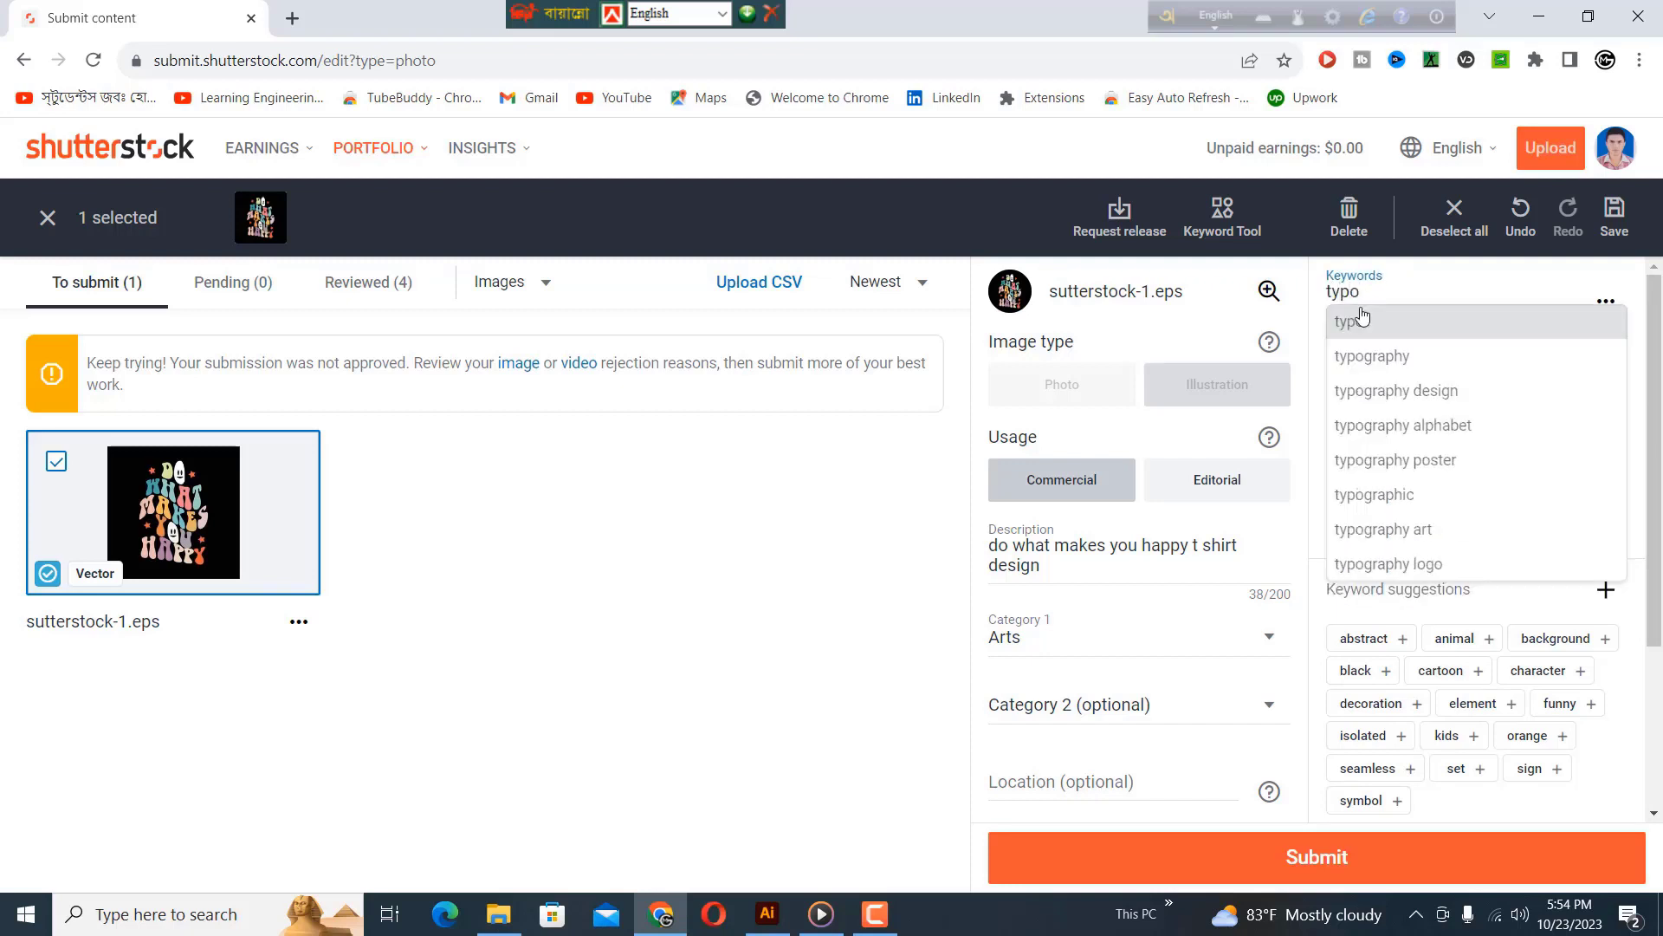
left_click(1381, 508)
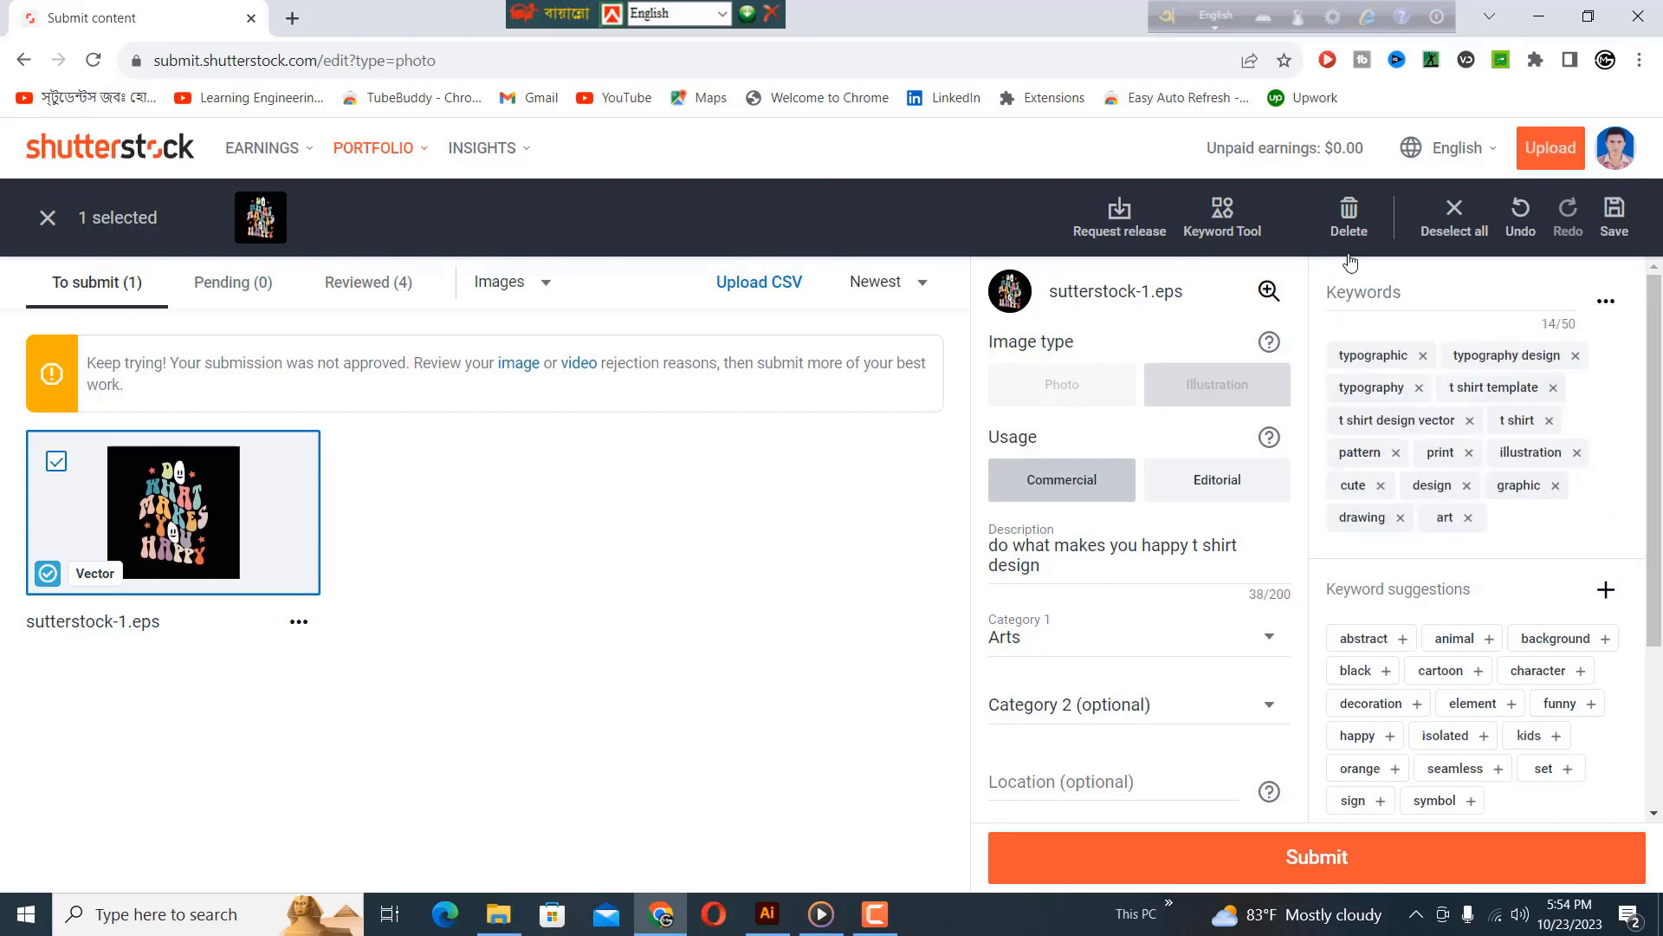
left_click(1400, 291)
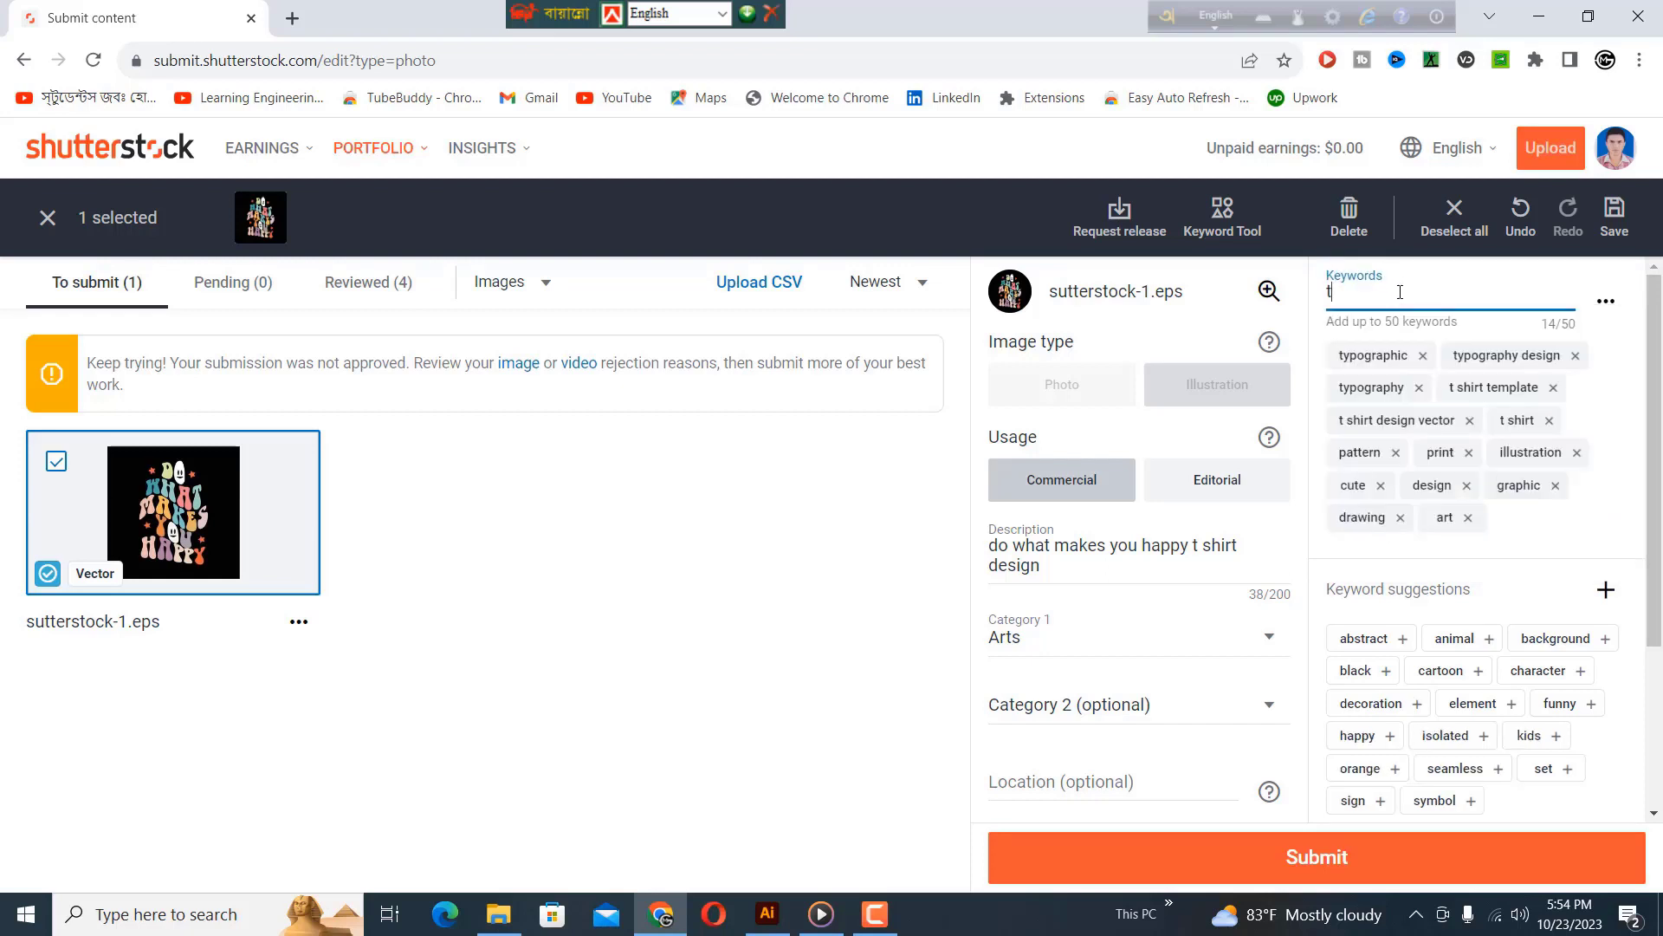
type("typo")
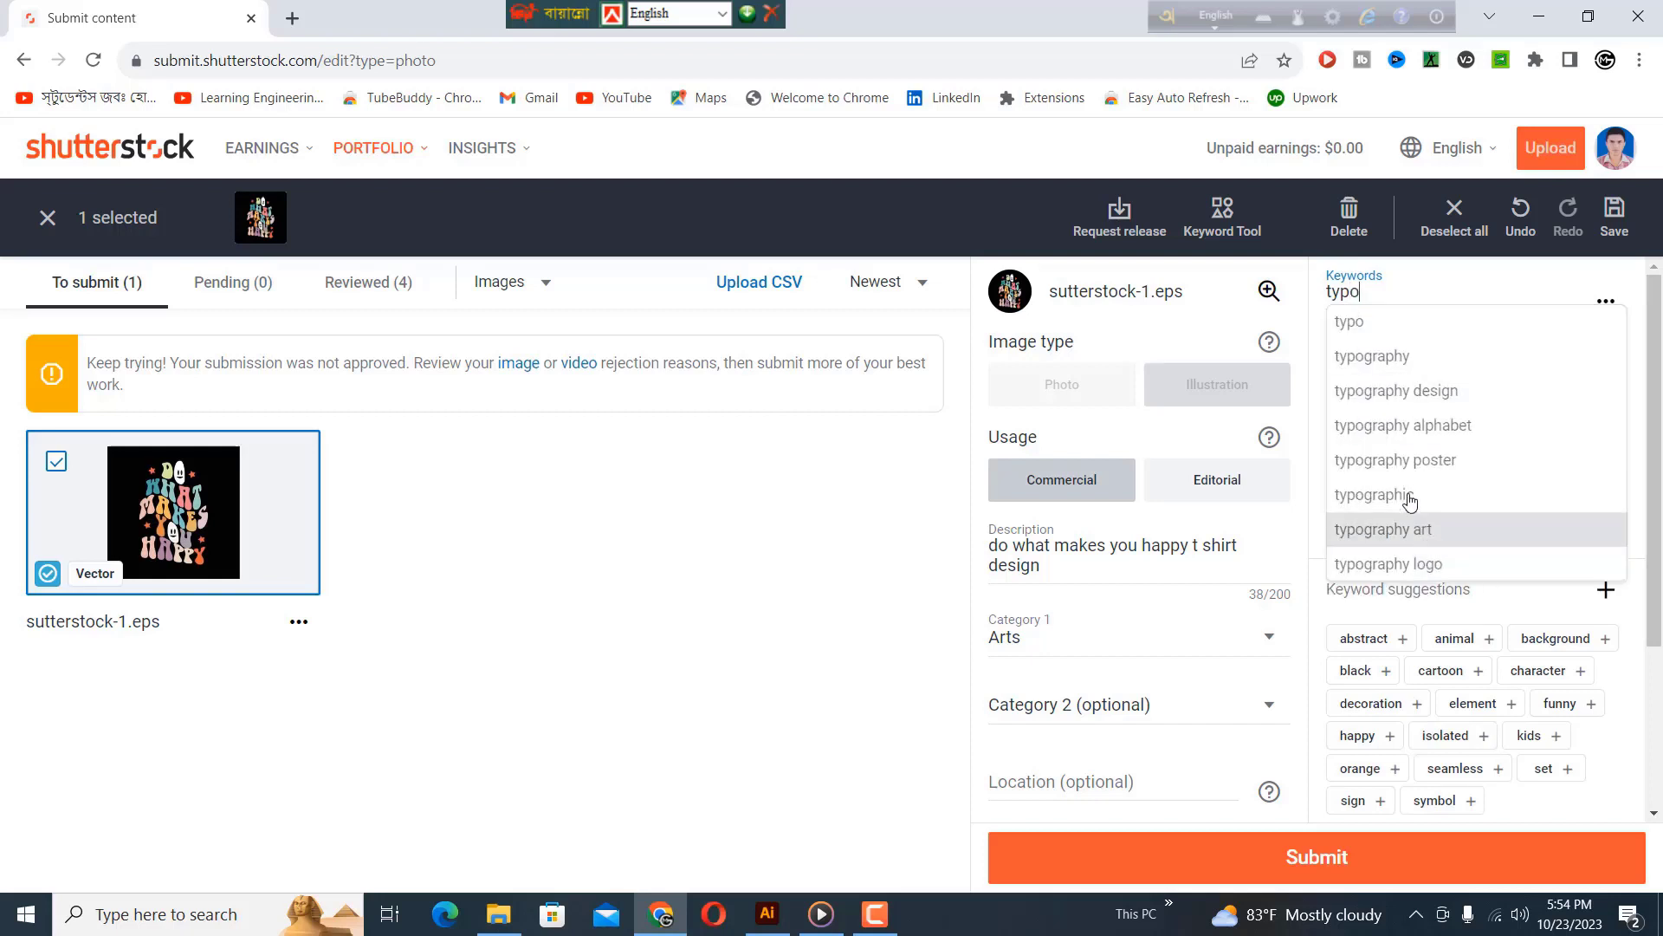
left_click(1408, 498)
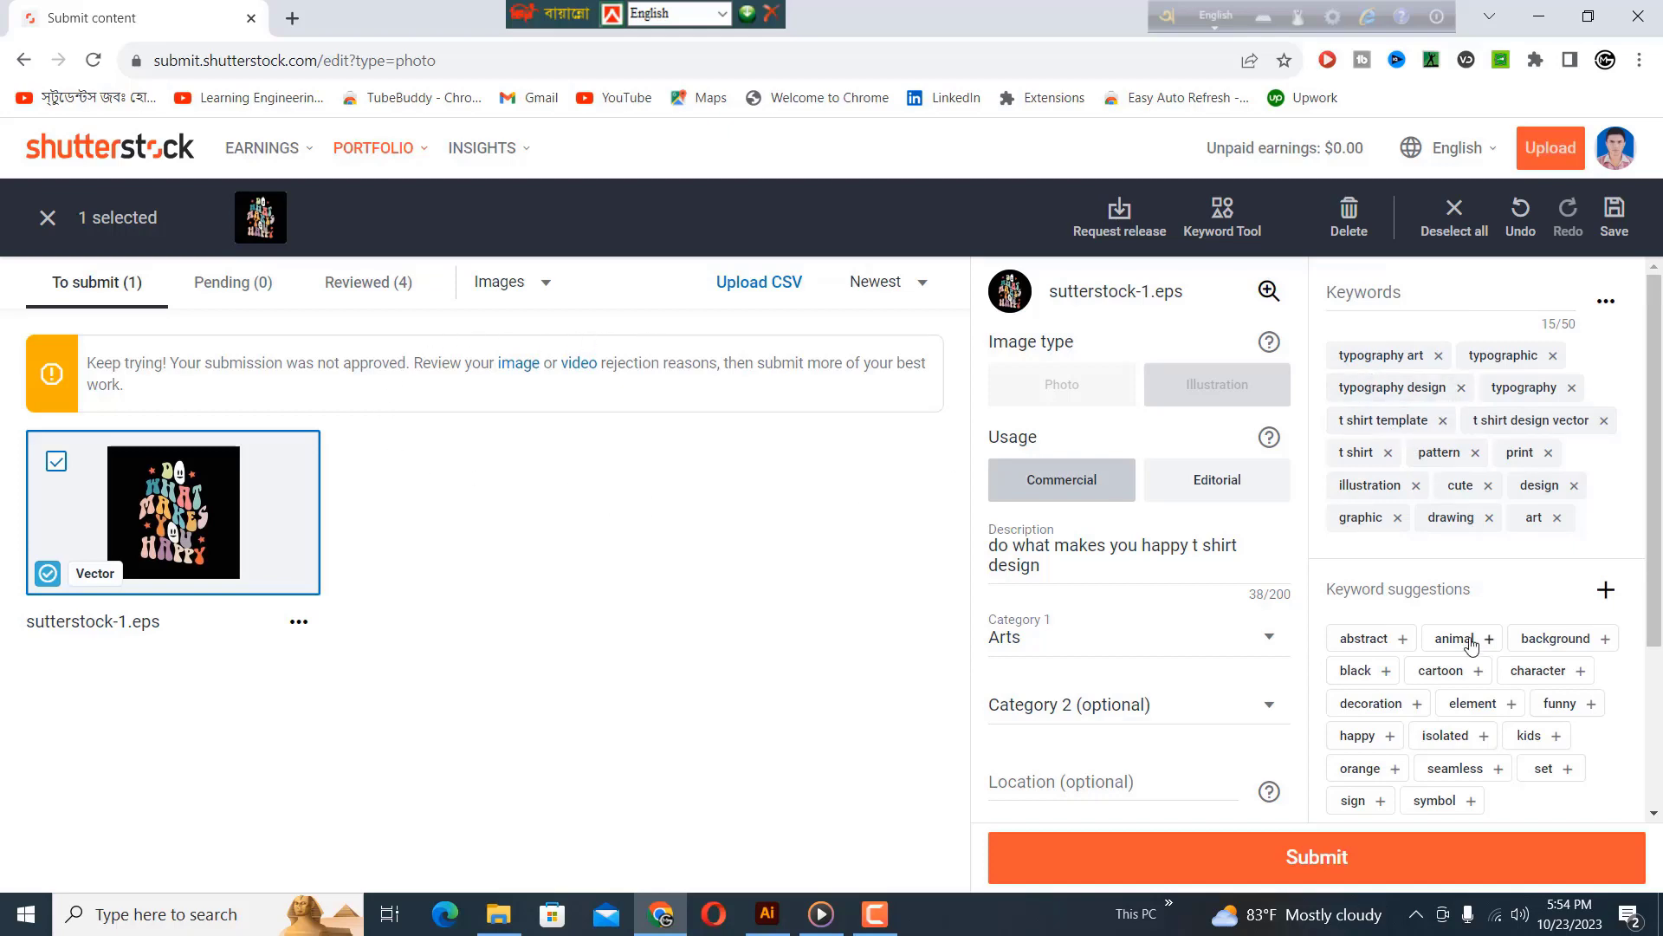
Submit sutterstock-1.eps for review and open the list of pending submissions.
scroll(1470, 645, "down", 3)
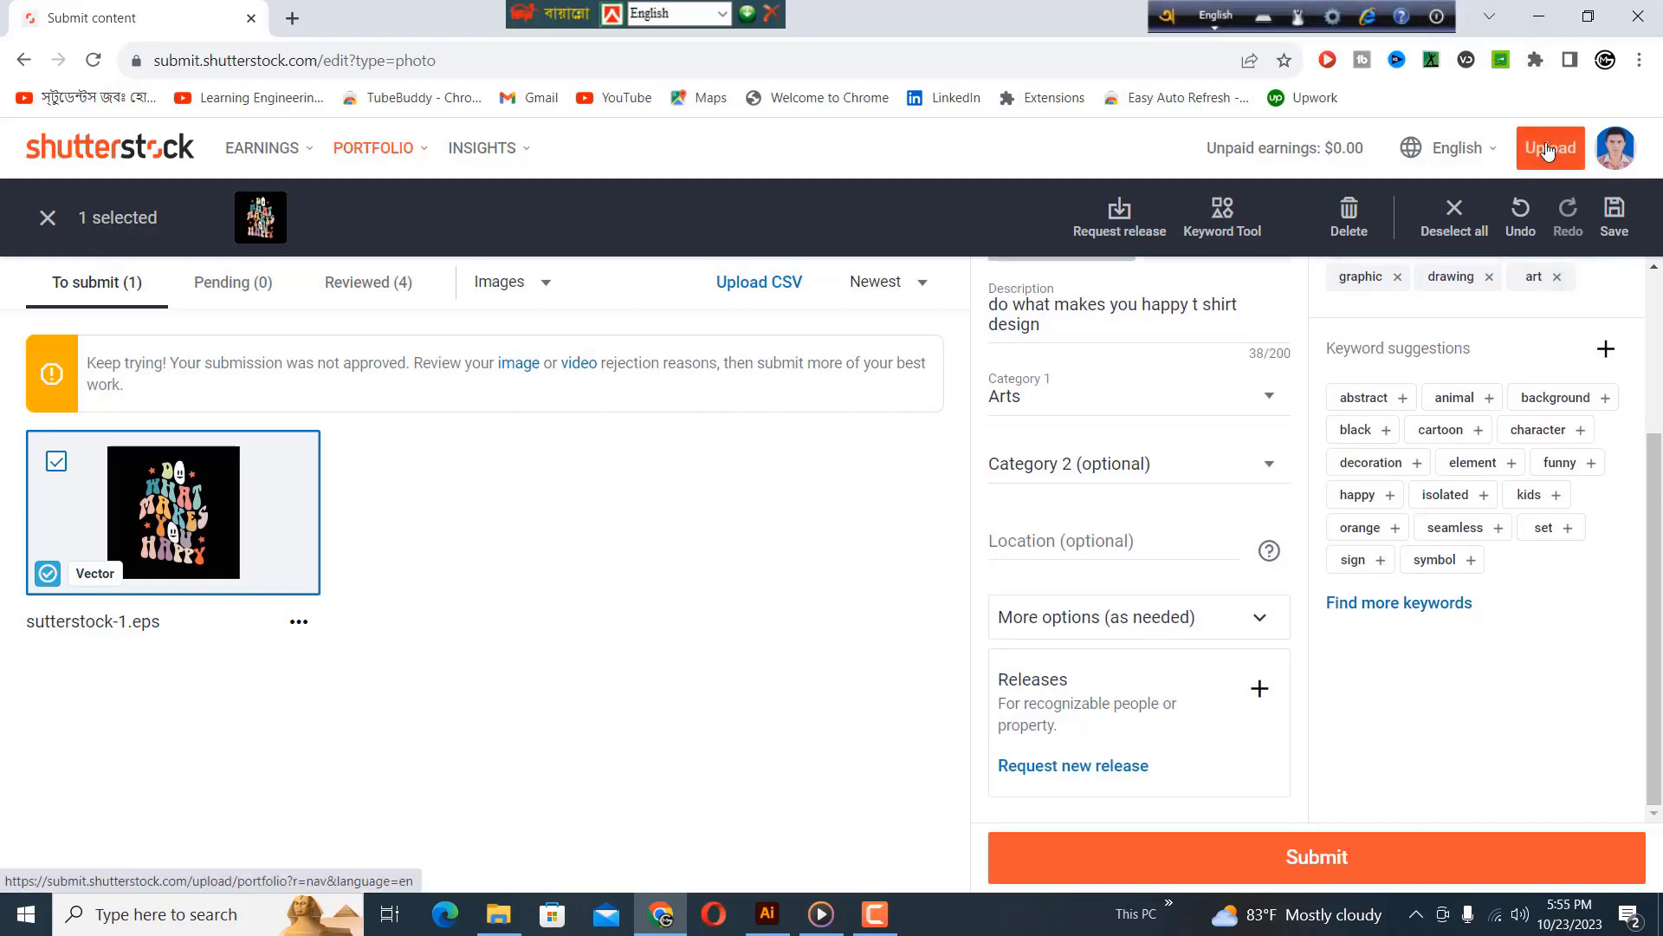
left_click(1277, 853)
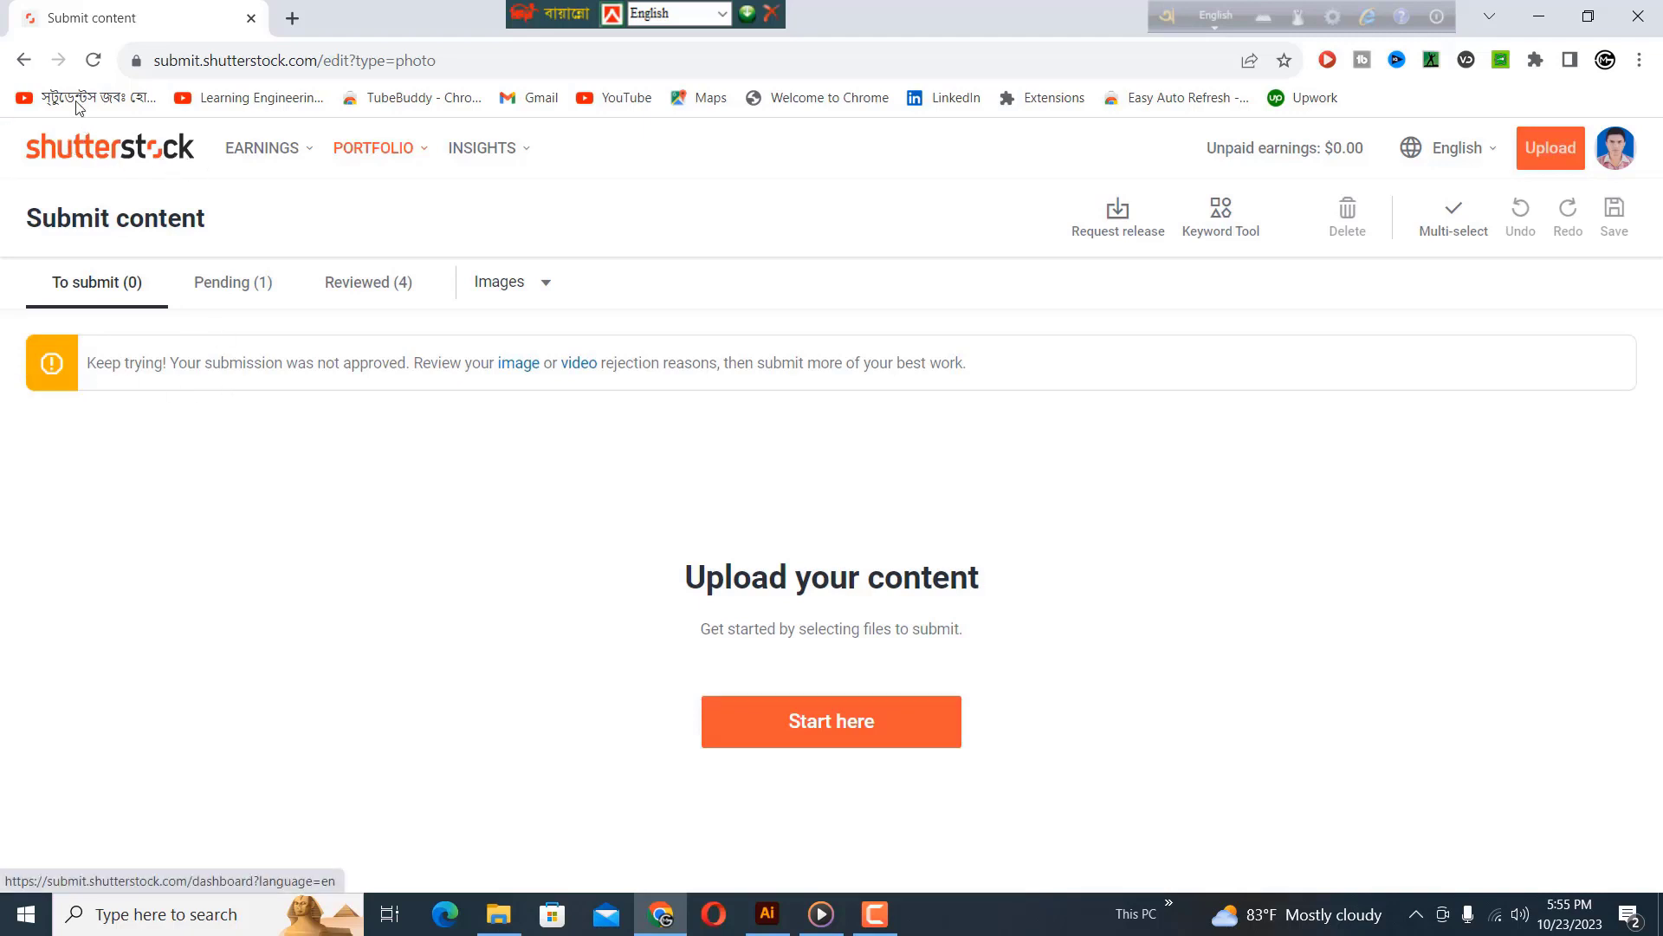
left_click(224, 292)
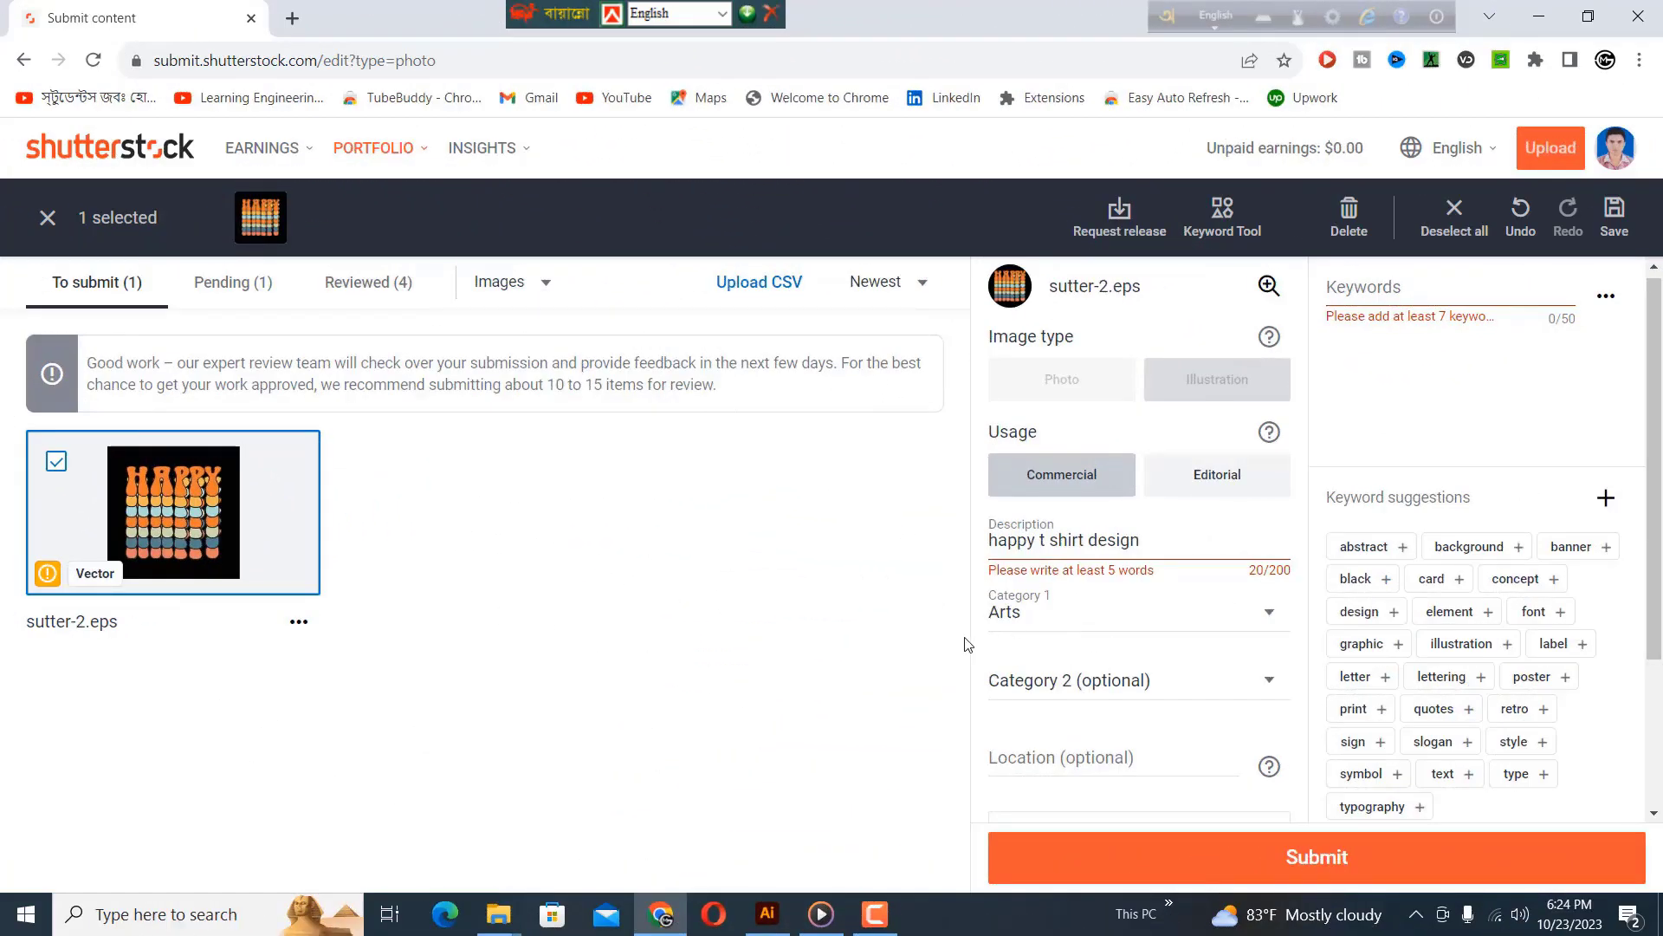
scroll(1049, 680, "down", 3)
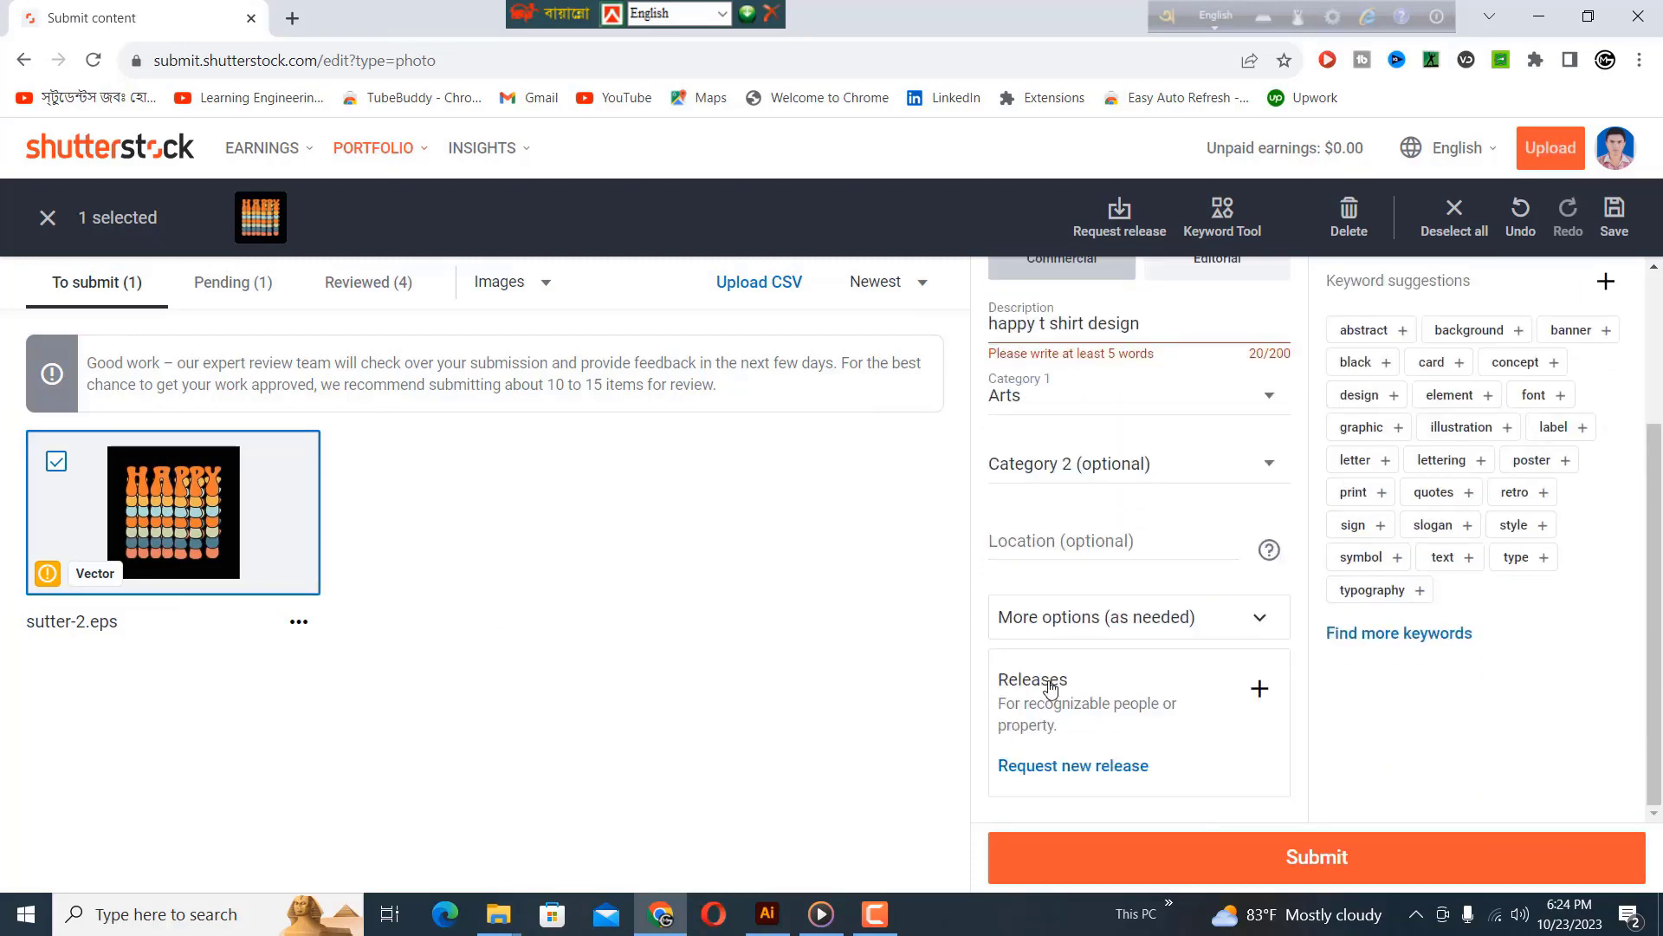
scroll(1131, 643, "up", 3)
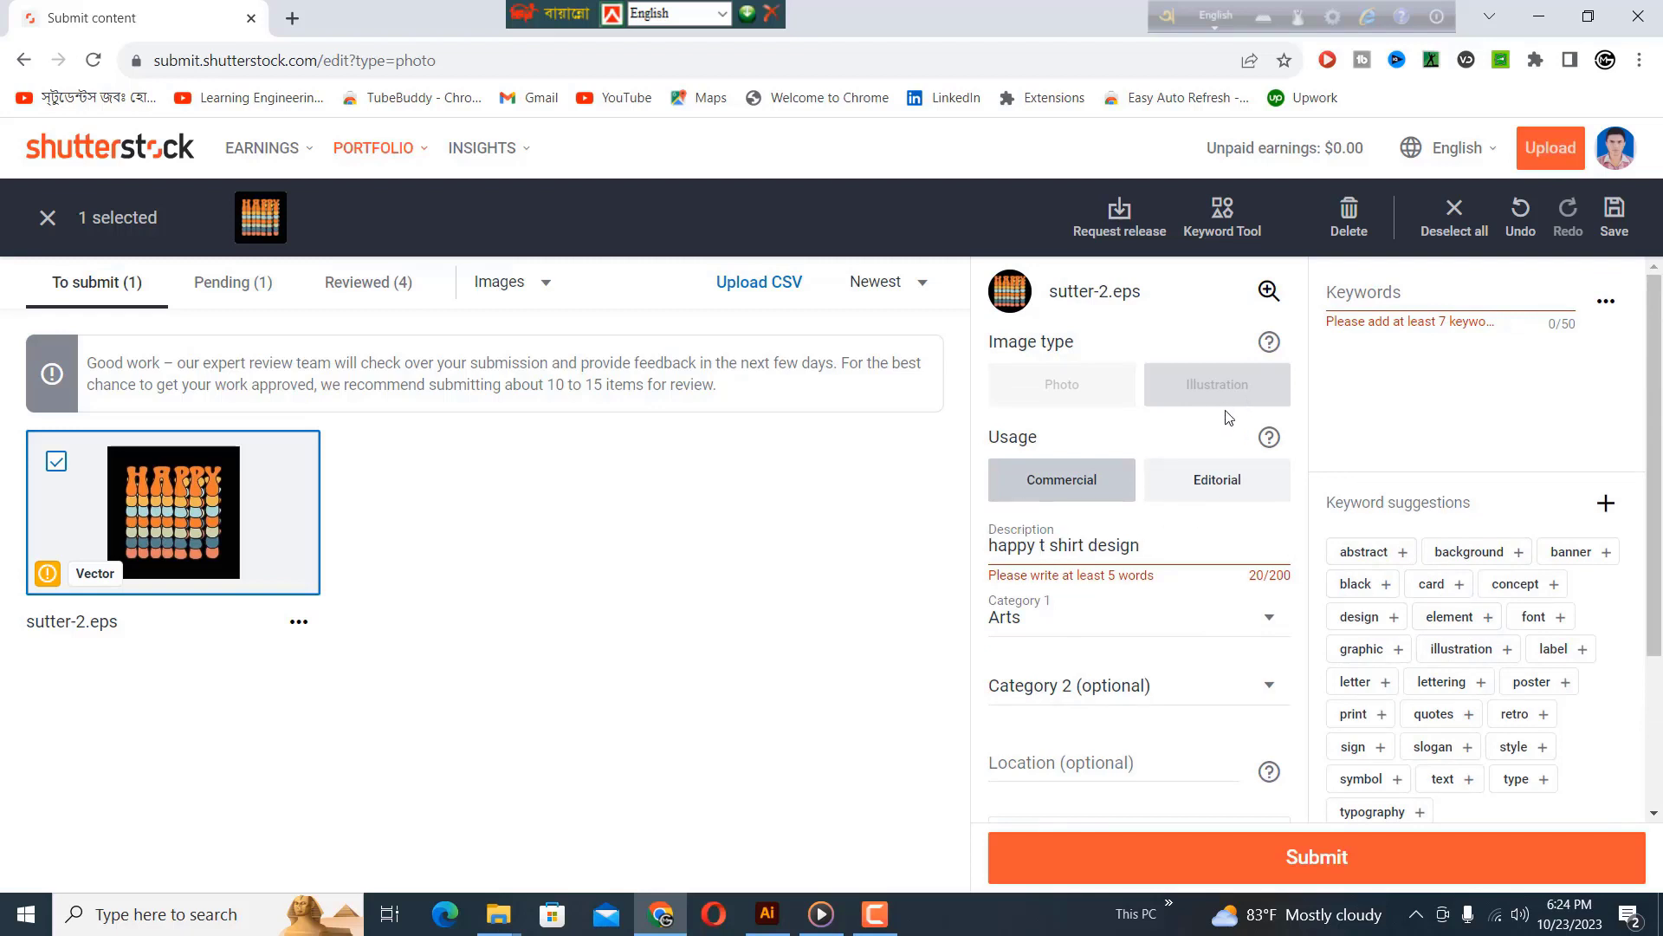
Open the keyword tool for sutter-2.eps and search for images matching "happy t shirt design".
left_click(1231, 224)
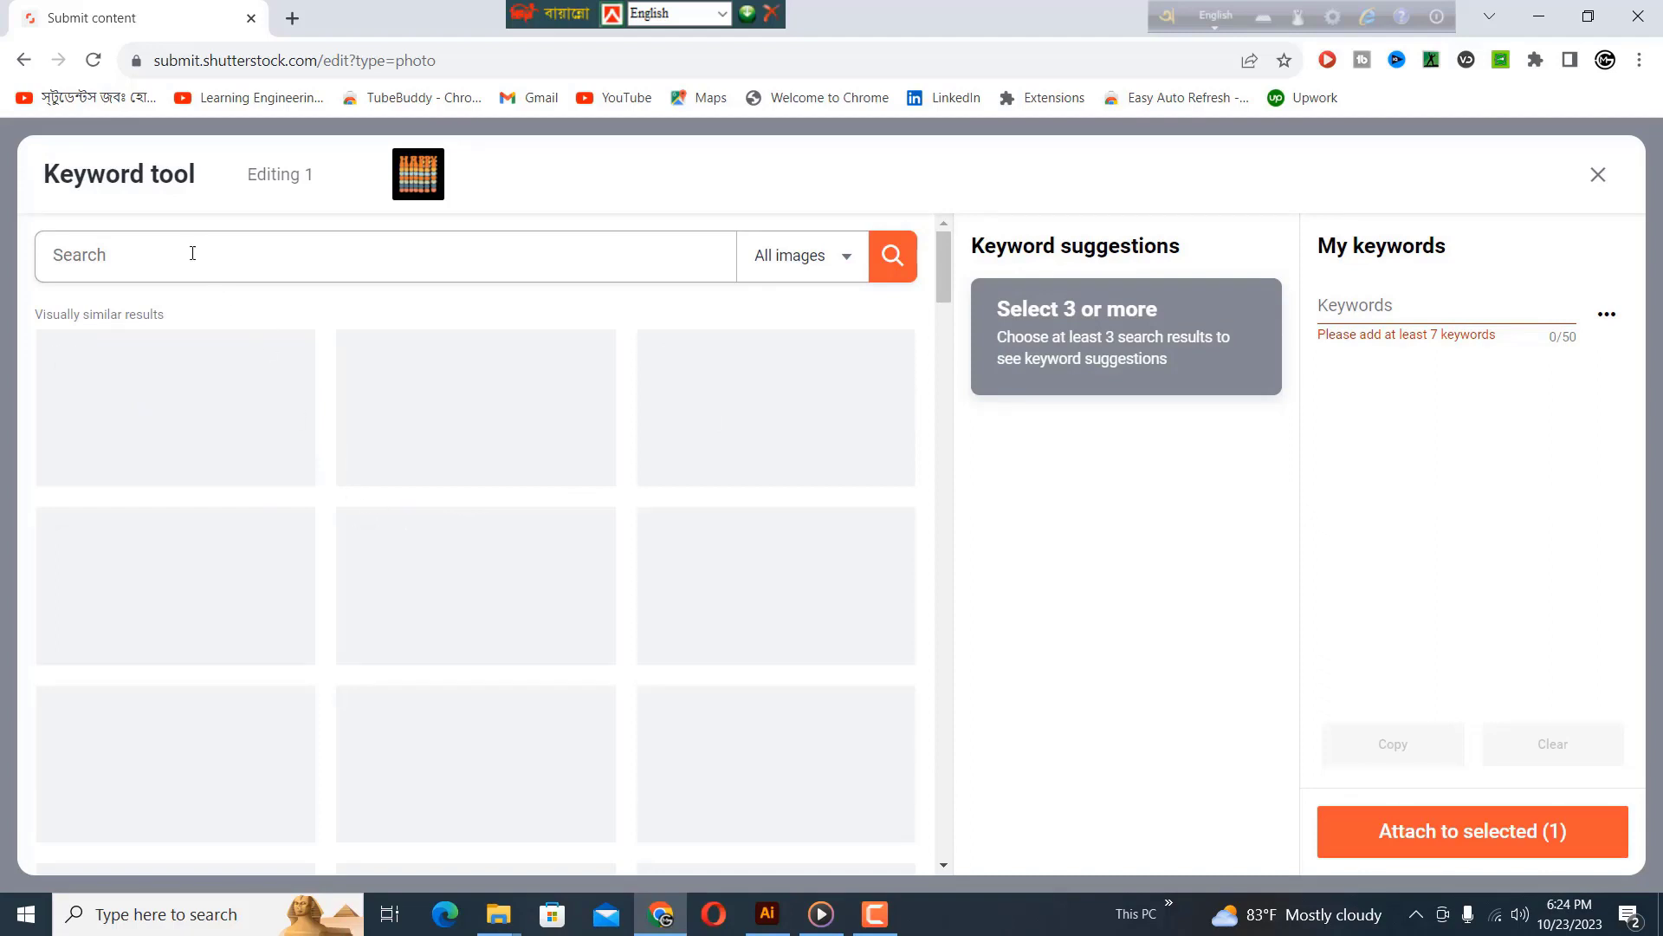
type("happy t shirt des")
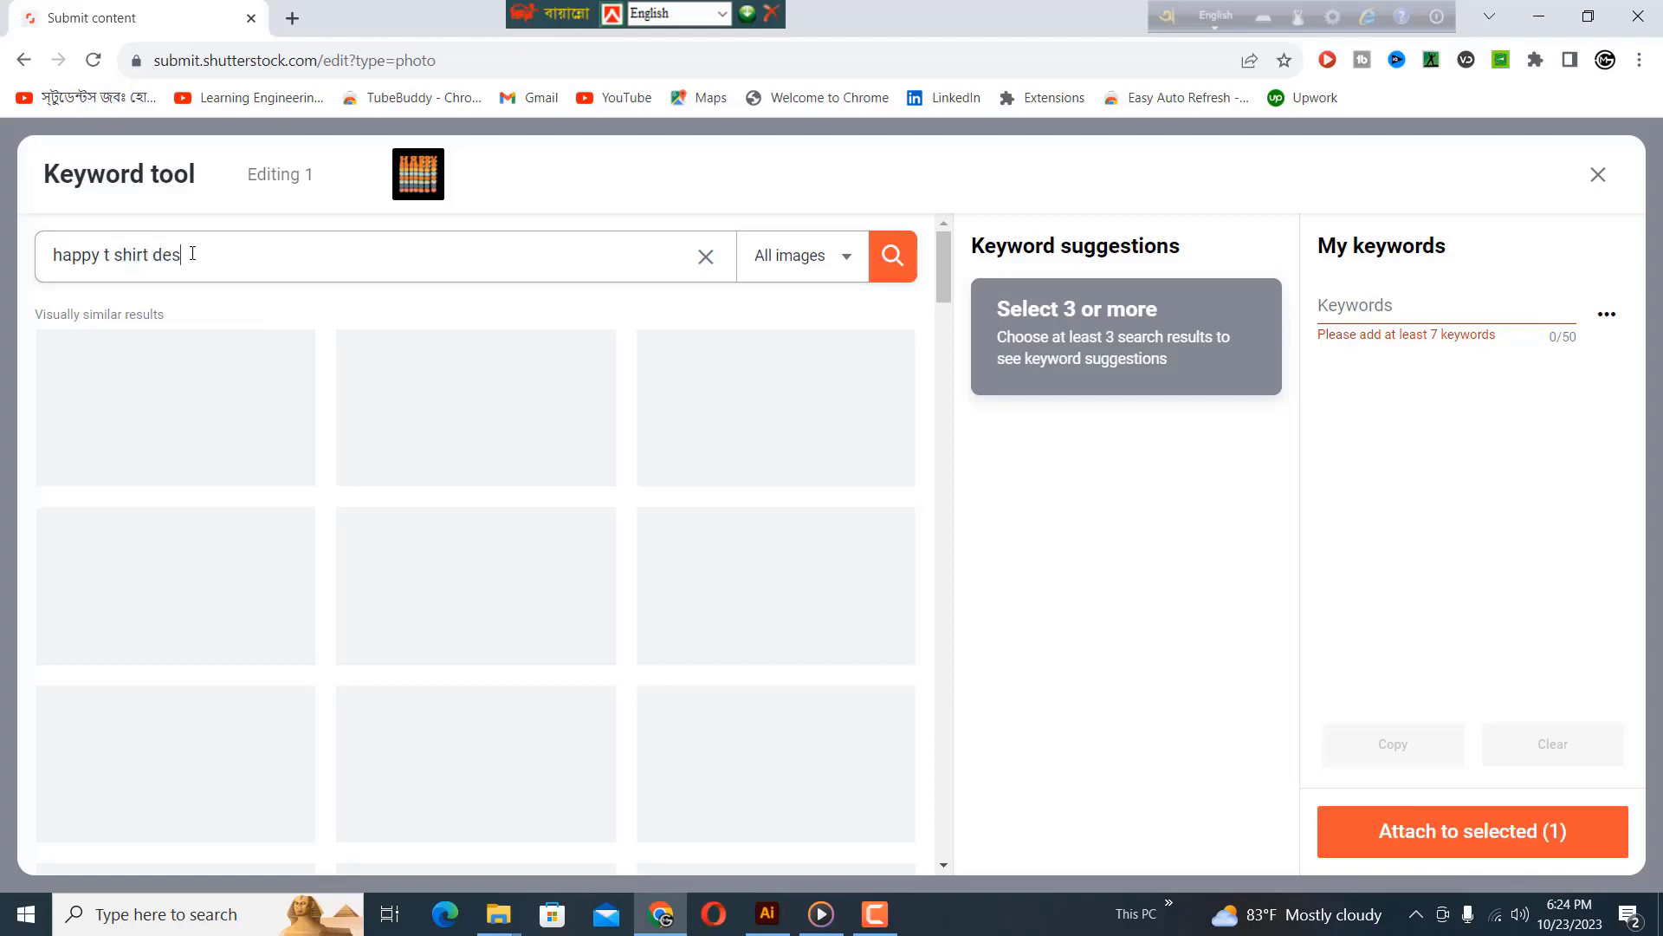
type("ign")
key("Return")
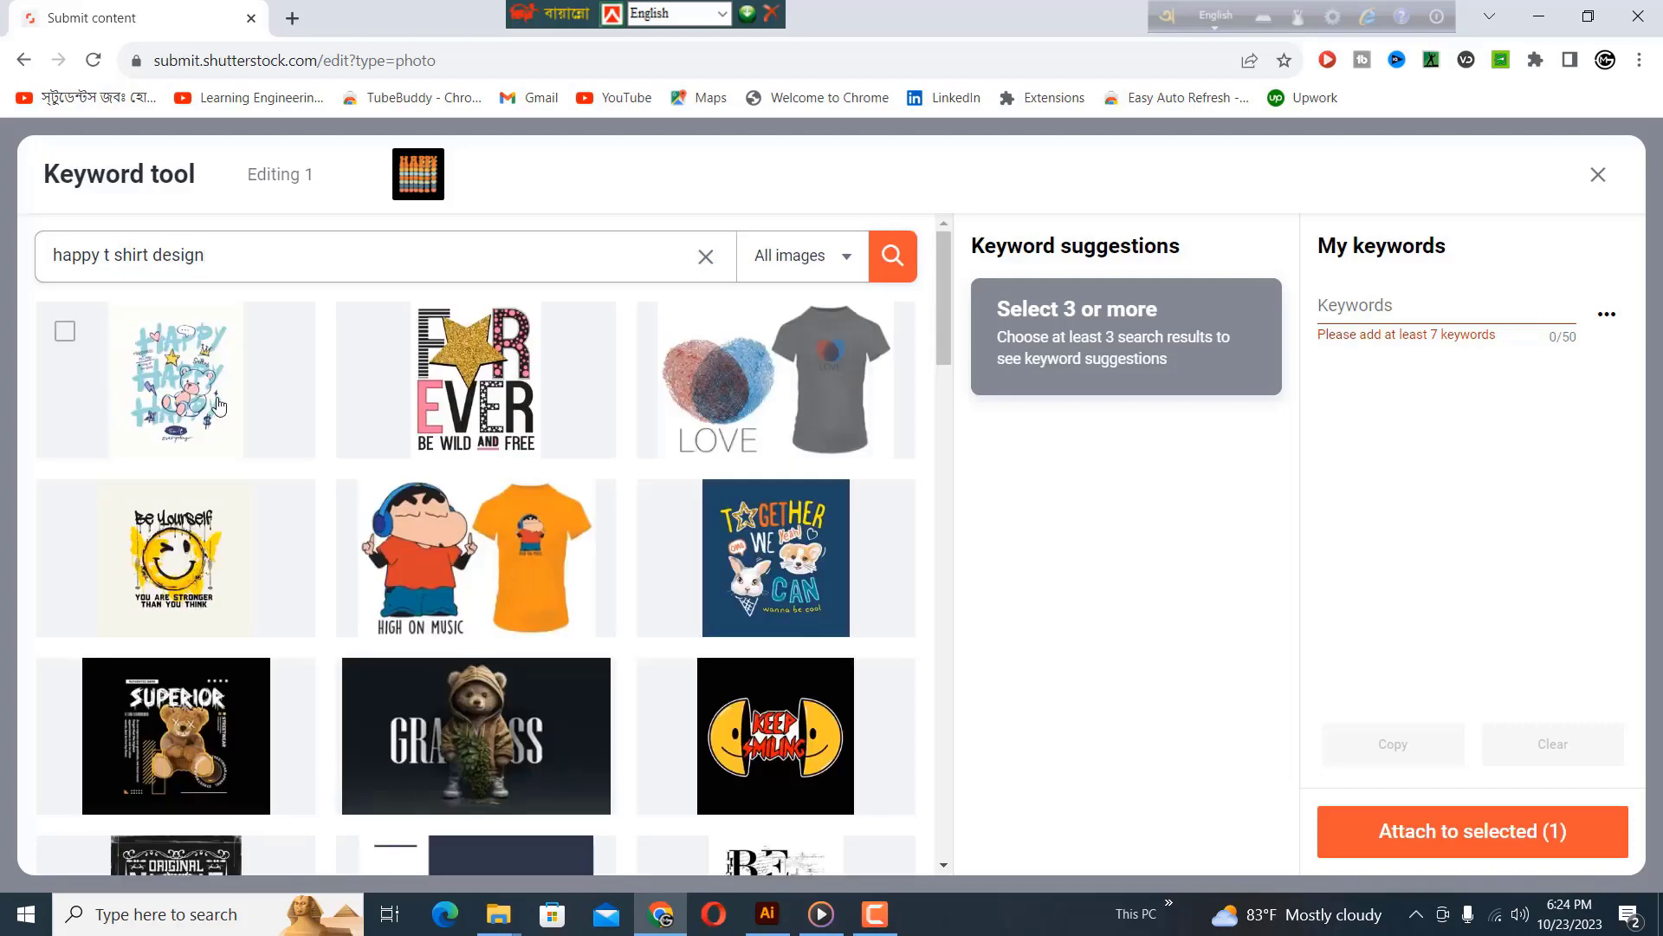
Browse the similar images to the end of the results and select the pink "Heart Breaker" lettering design.
scroll(217, 407, "down", 2)
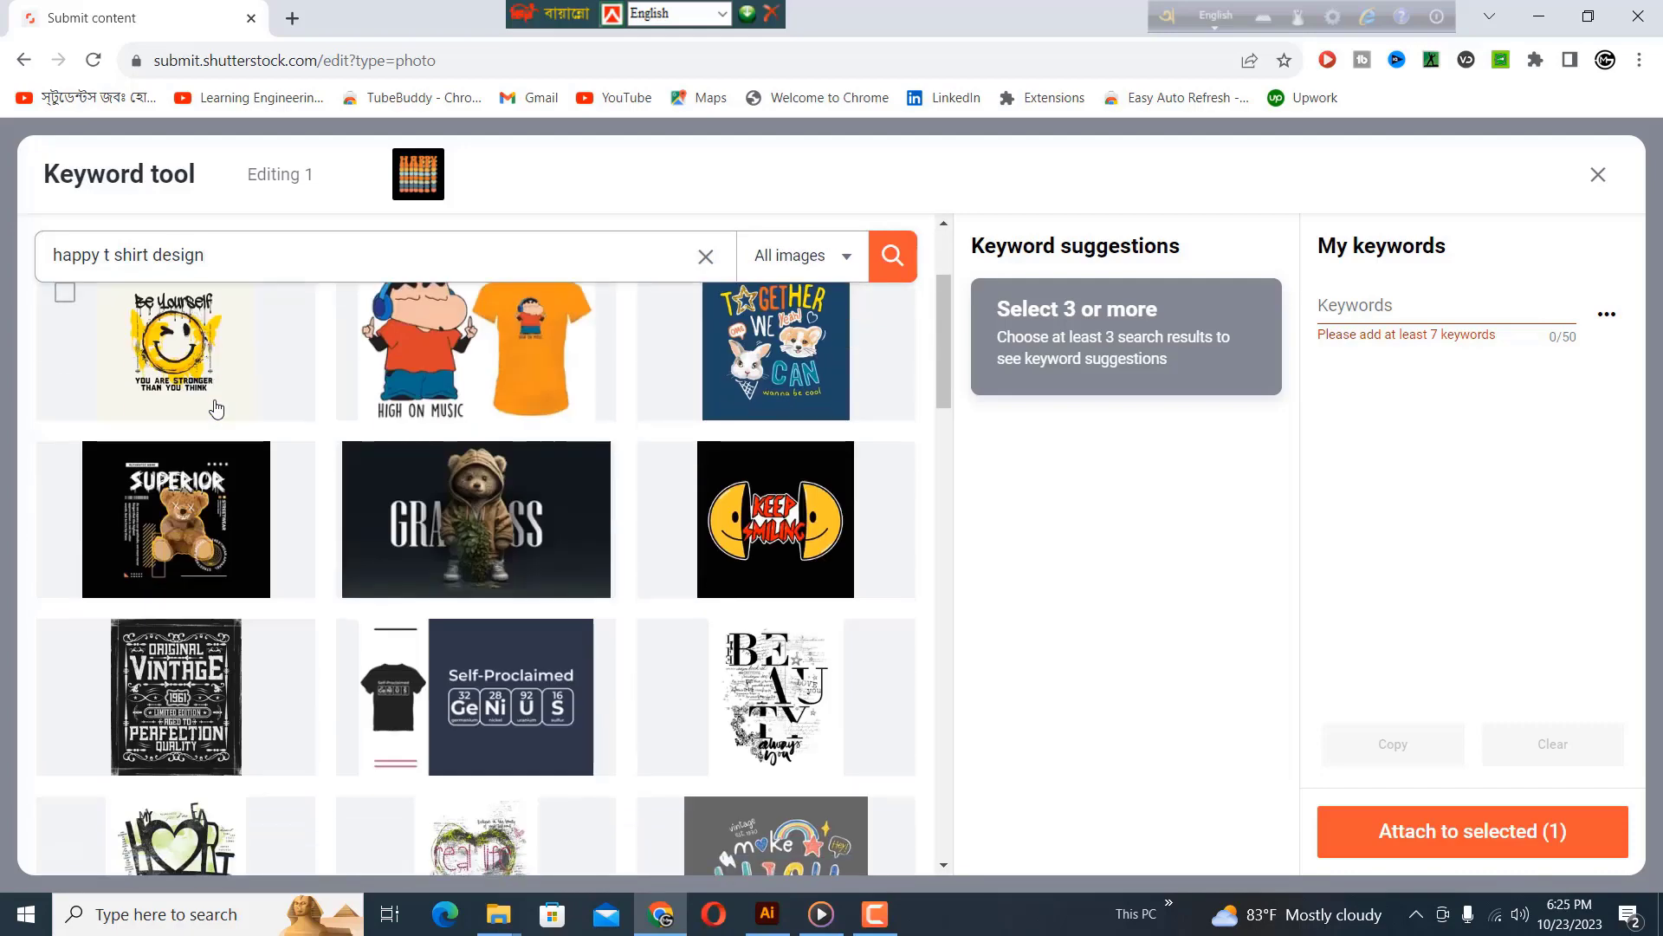
scroll(217, 407, "down", 2)
scroll(212, 407, "down", 3)
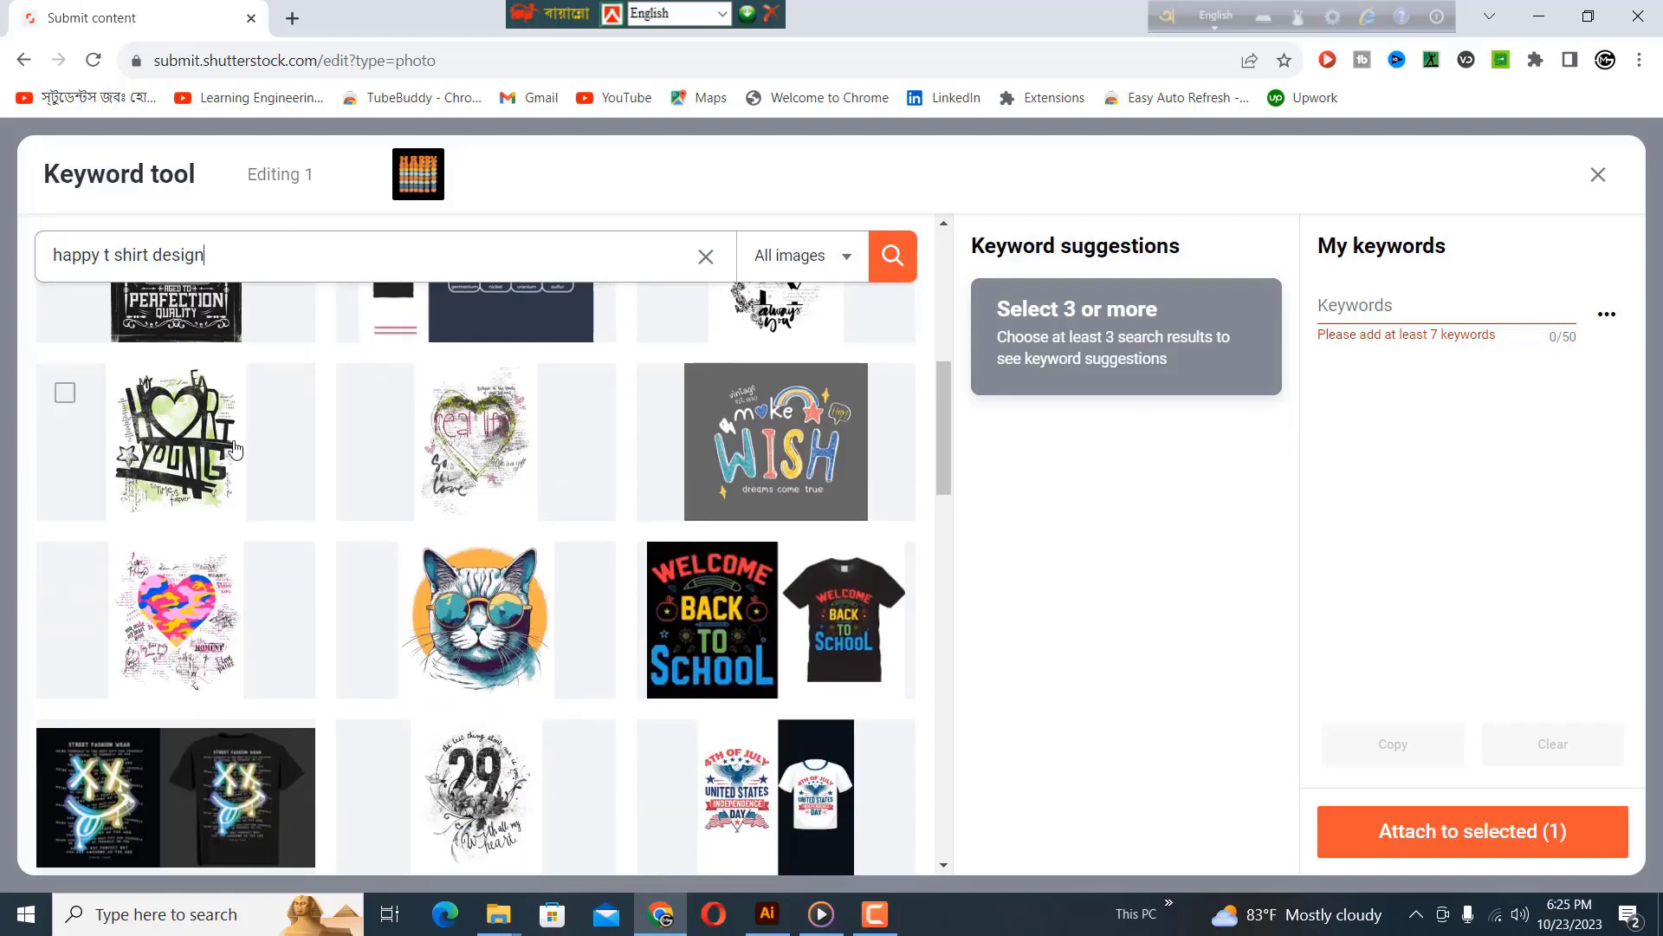
scroll(234, 447, "down", 5)
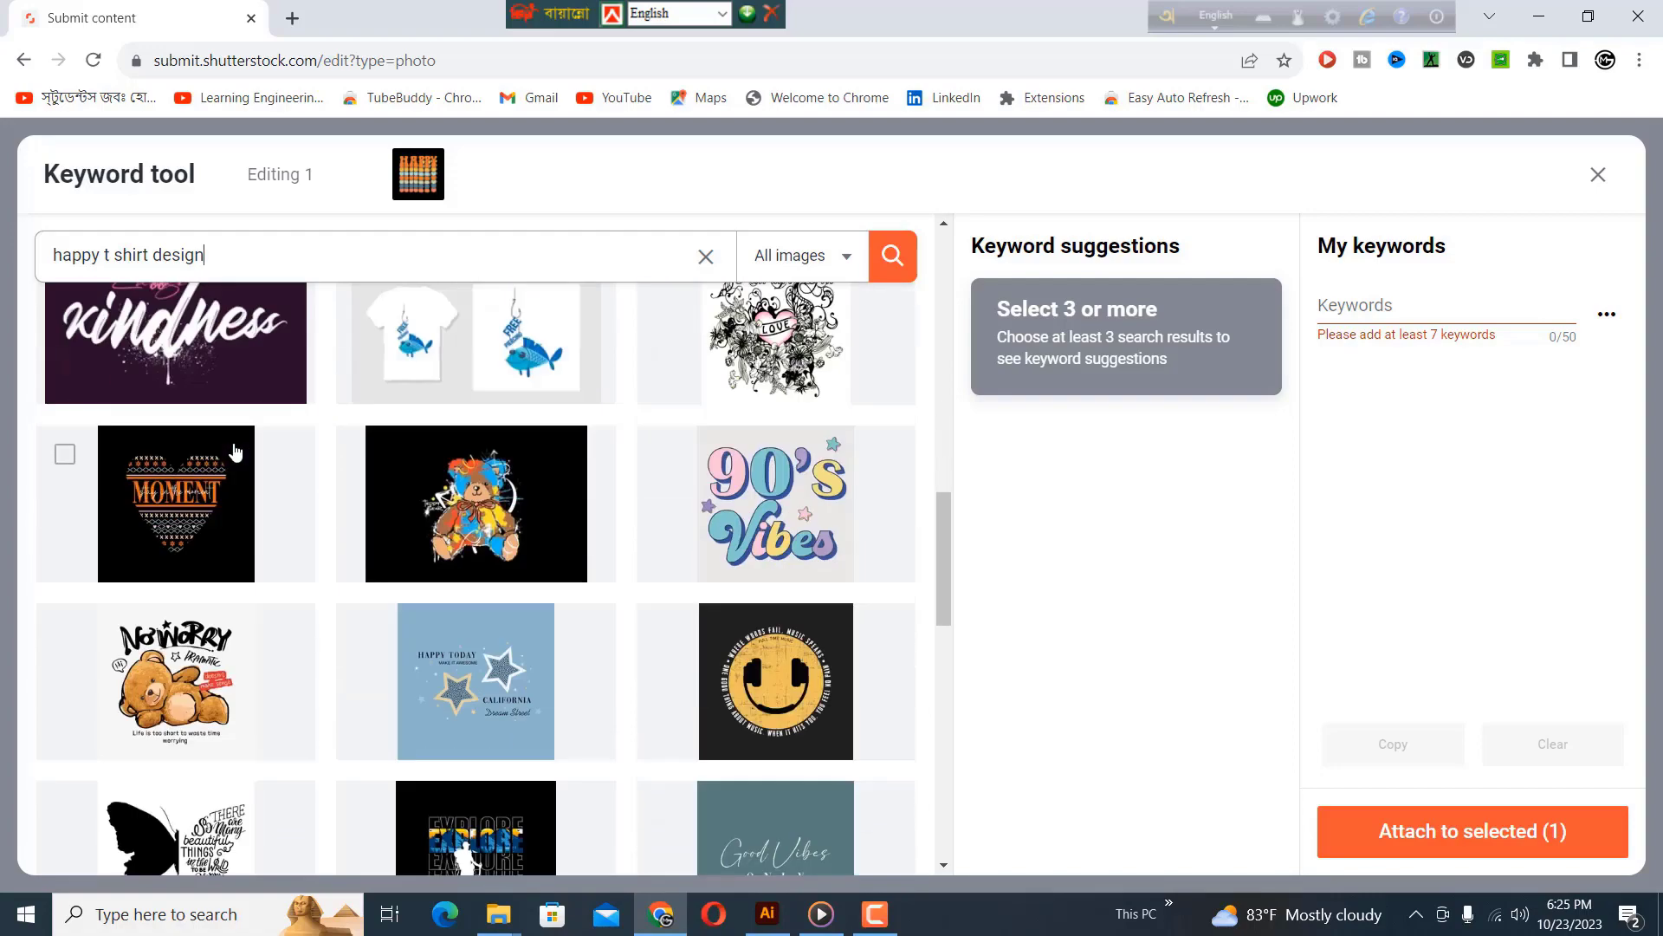
scroll(234, 450, "down", 8)
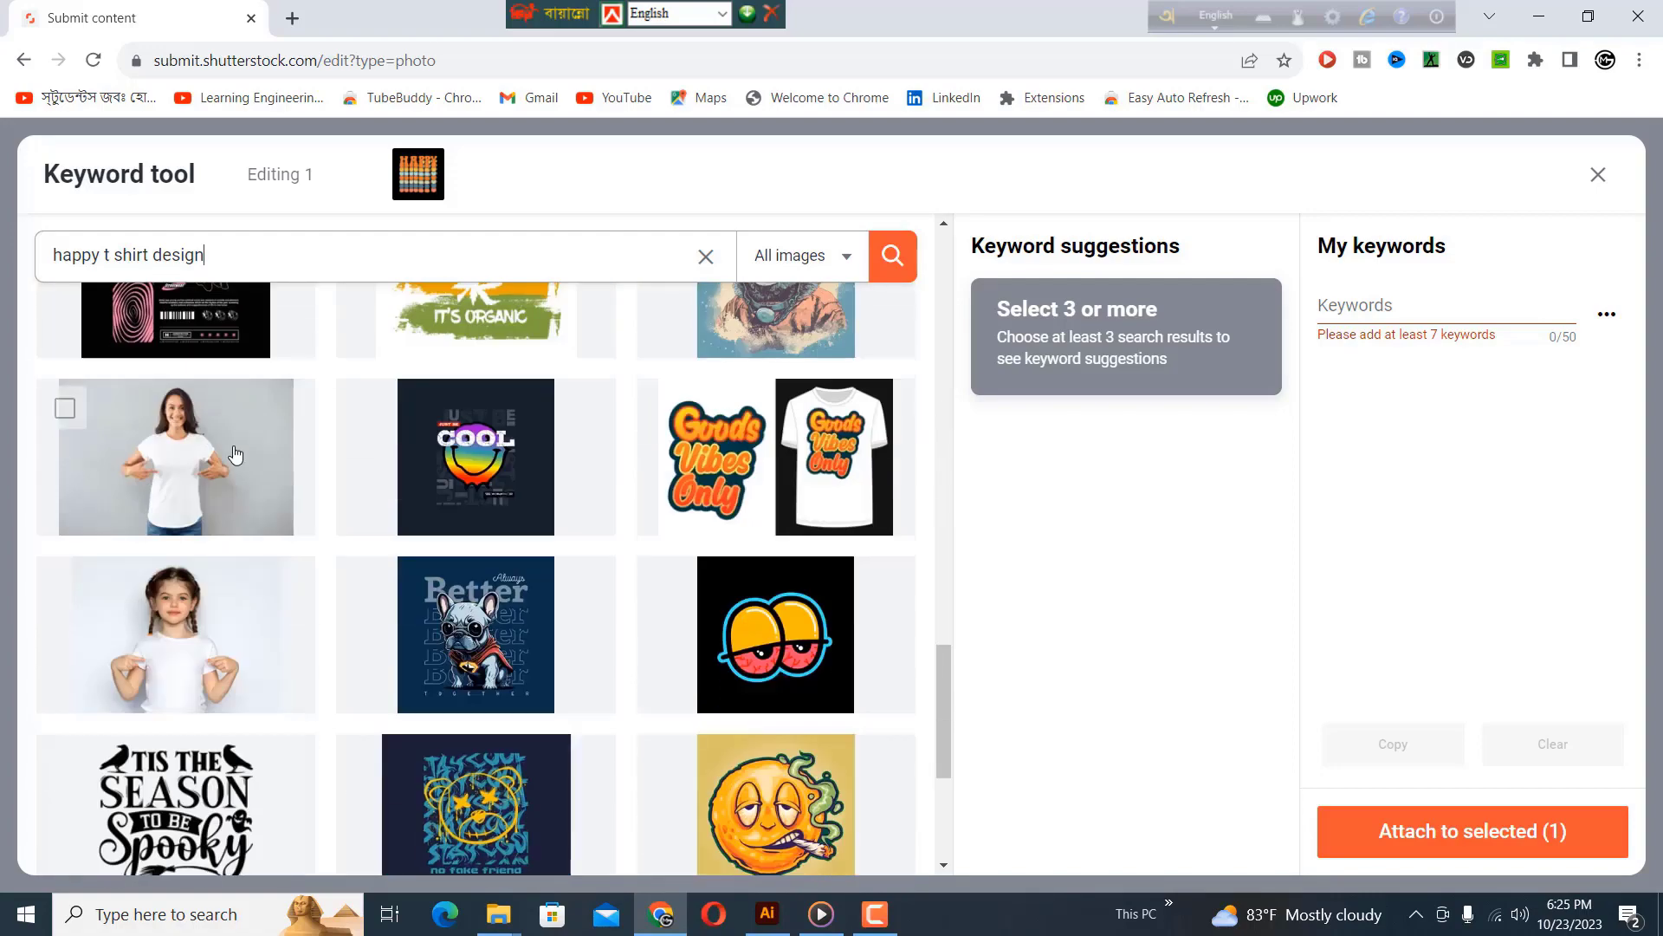
scroll(234, 450, "down", 5)
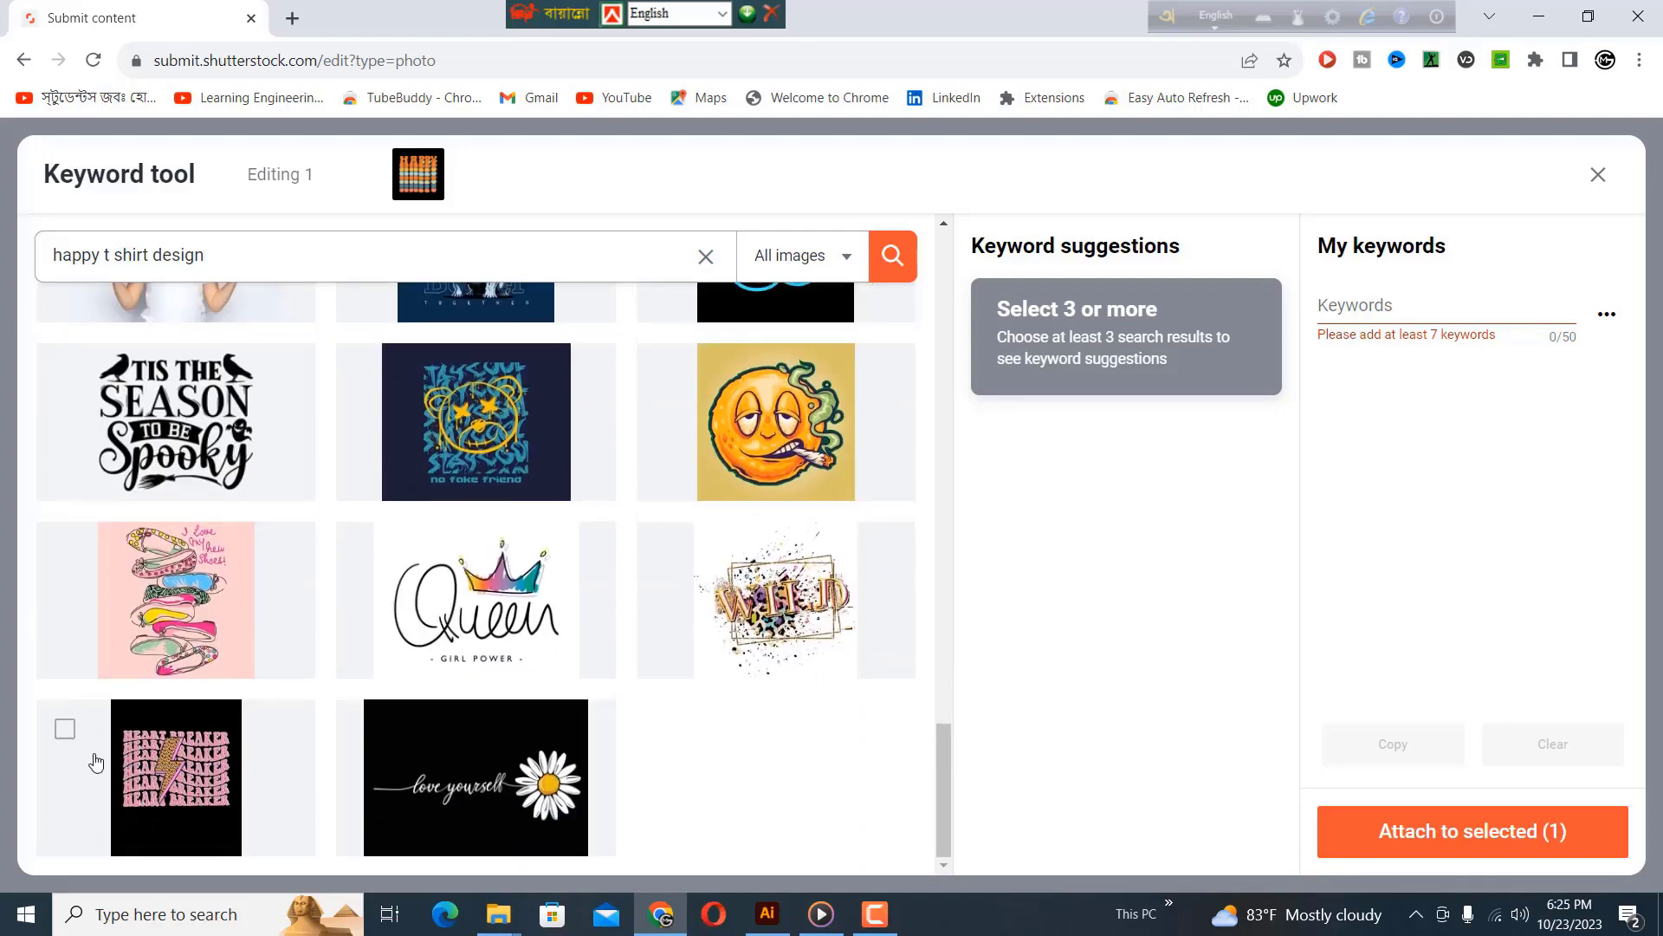
left_click(66, 729)
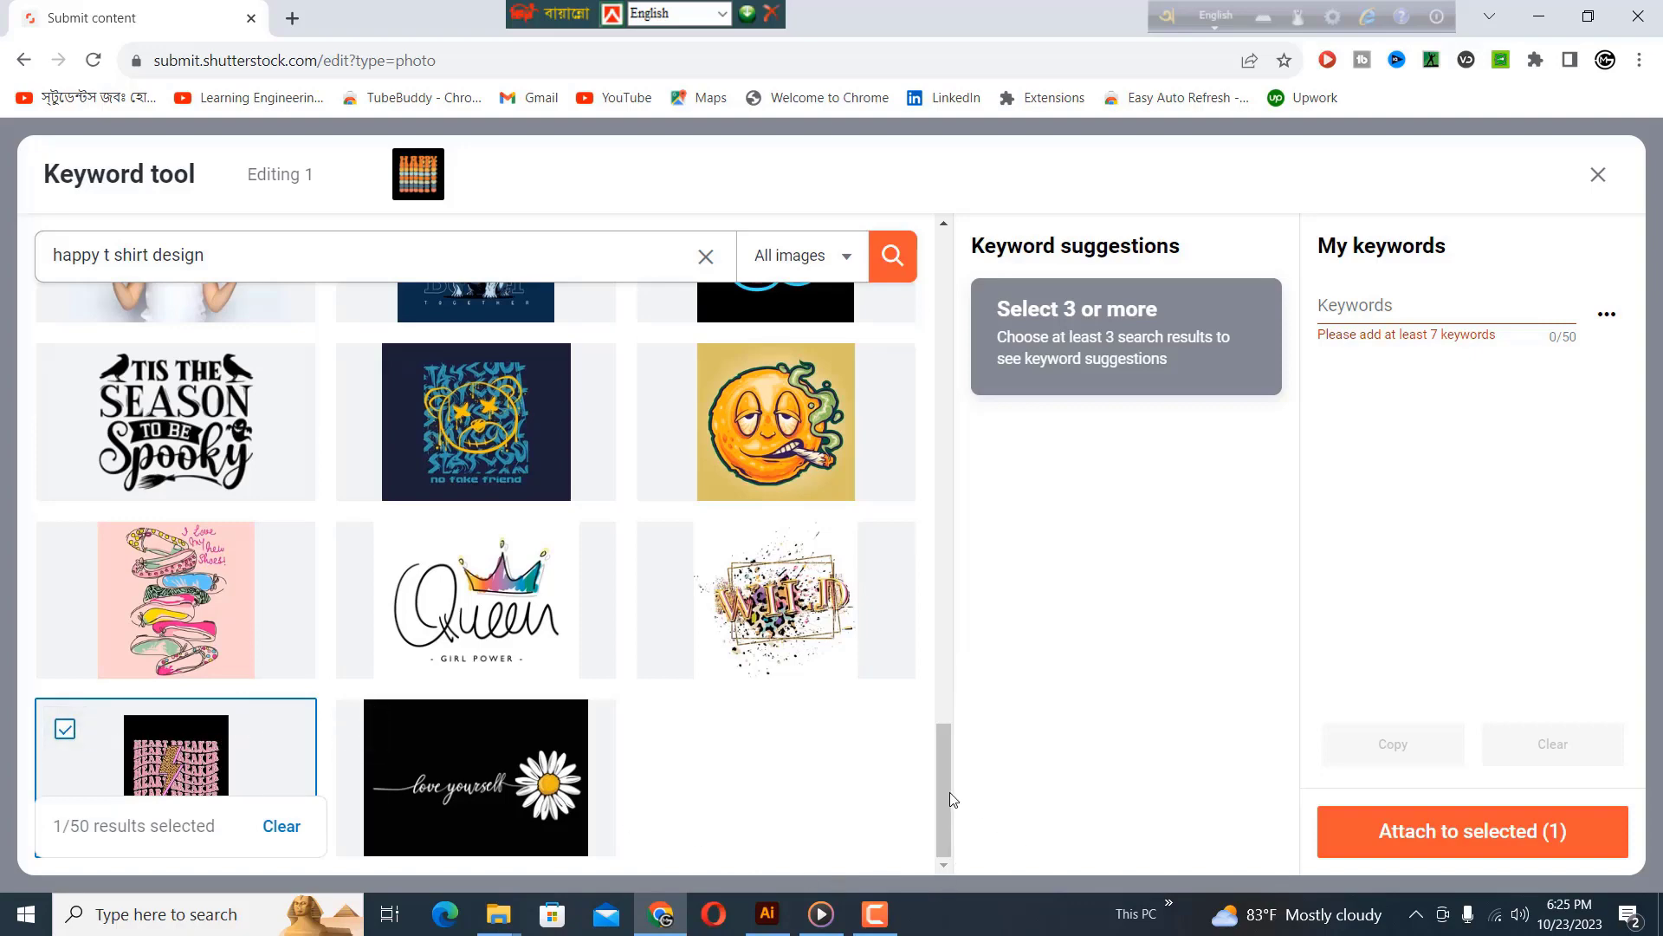
Also select the "Goods Vibes Only" shirt design and the blue repeated "Happy" lettering design as reference images.
left_click_drag(945, 818, 932, 691)
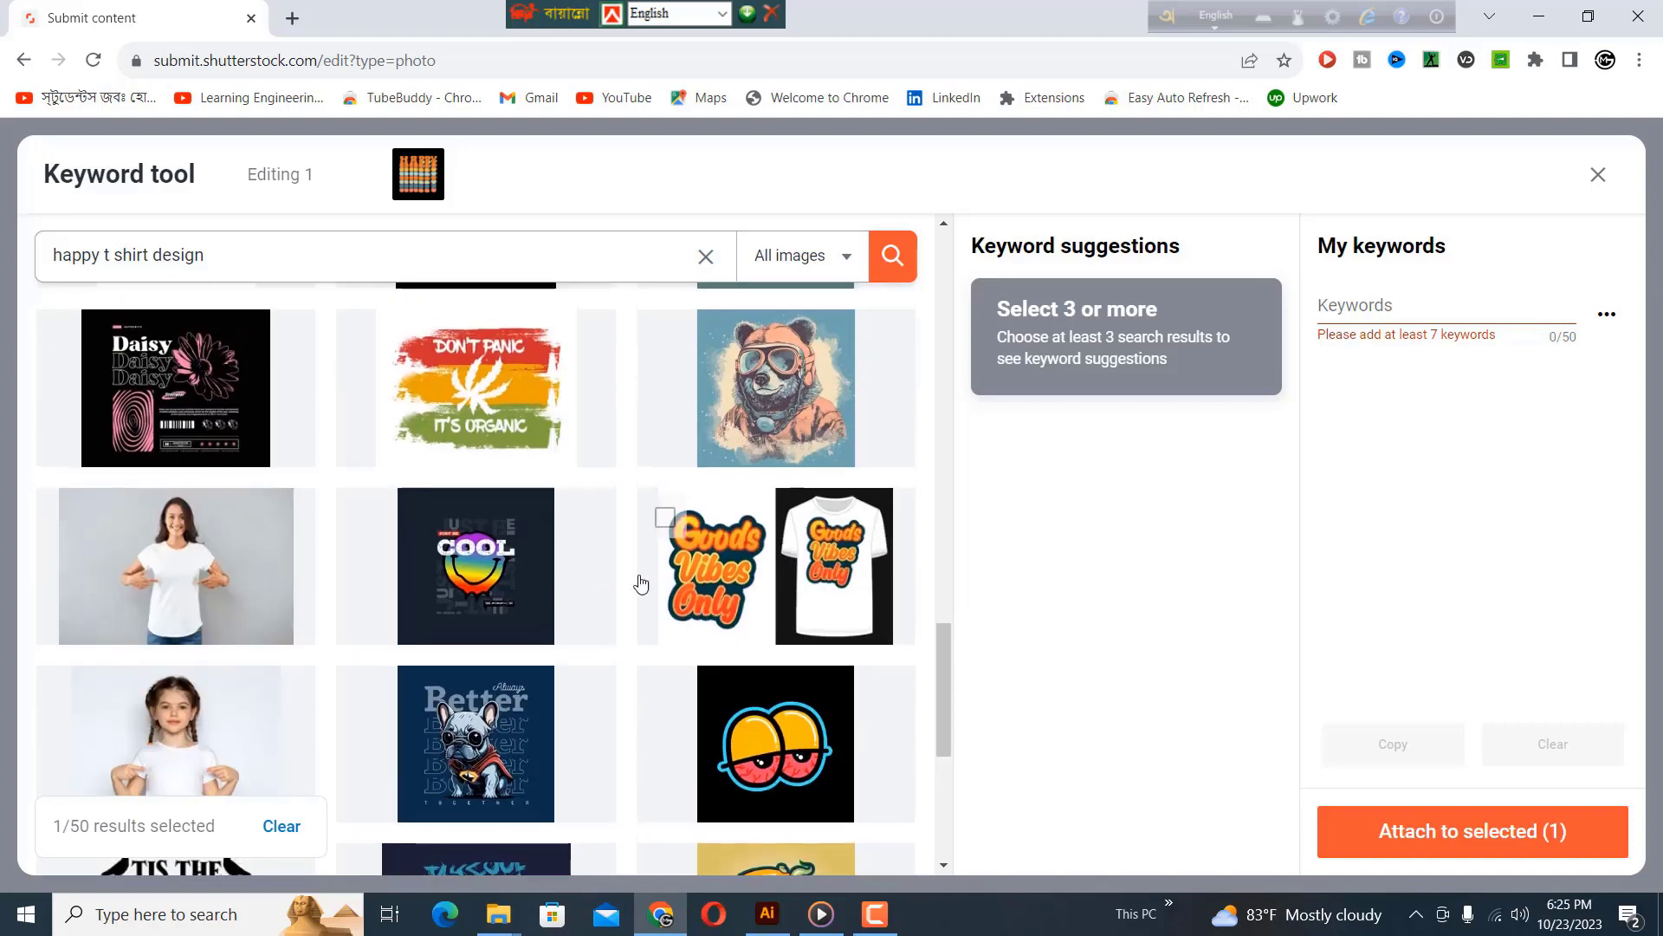
left_click(664, 517)
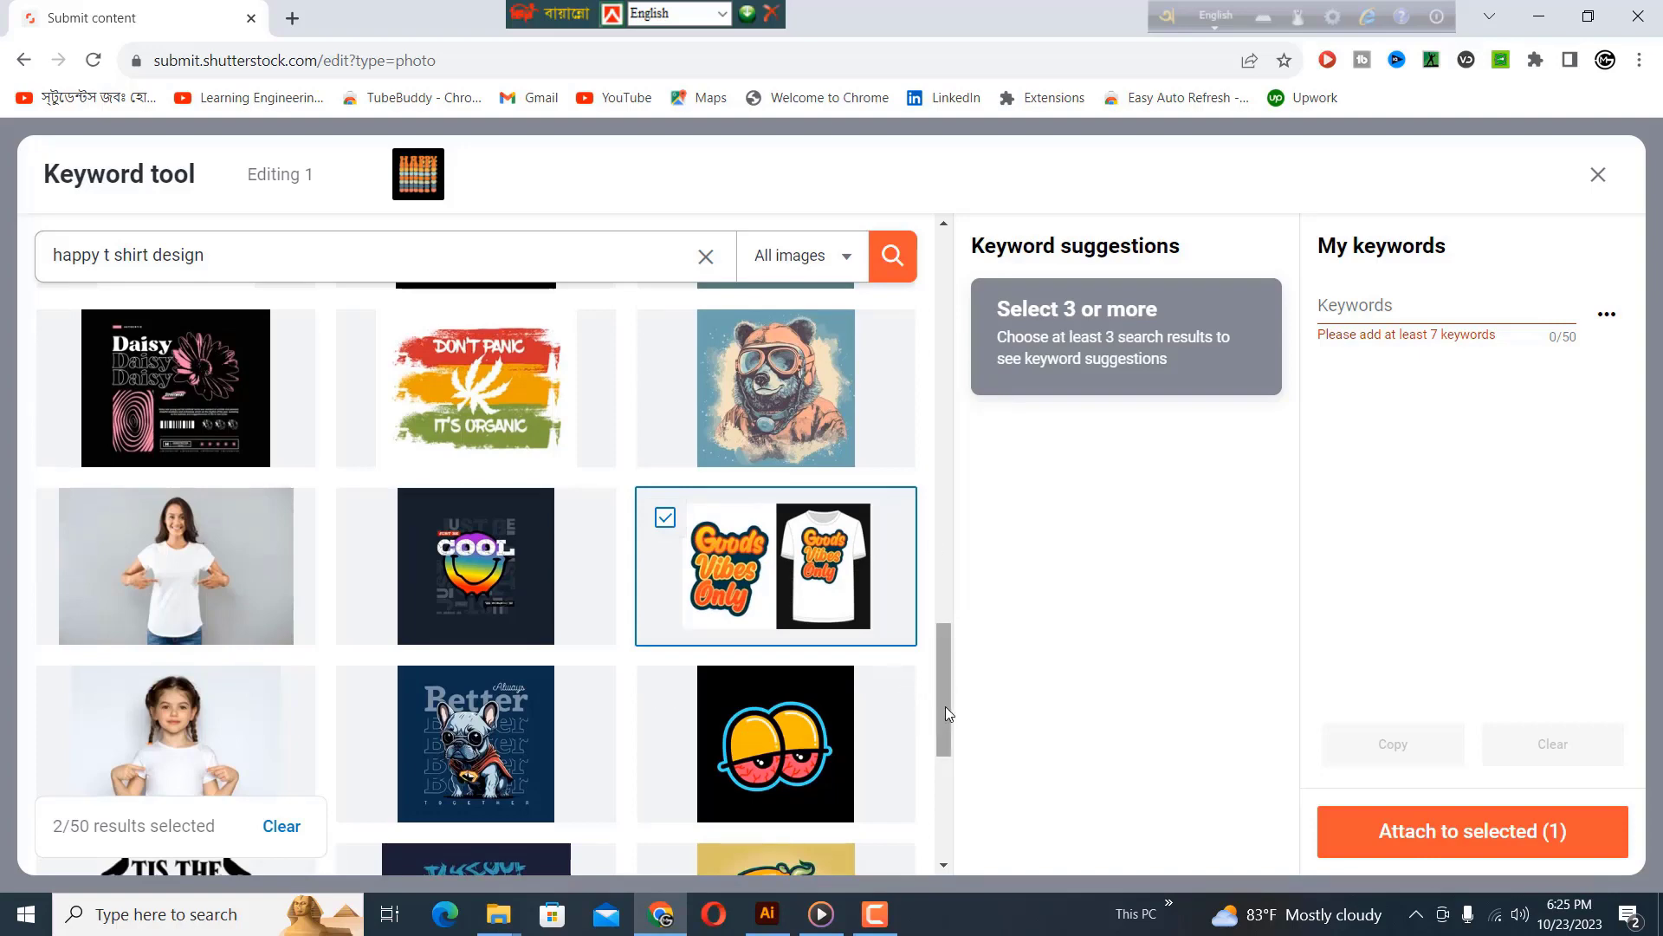
left_click_drag(944, 705, 968, 393)
left_click_drag(968, 388, 965, 327)
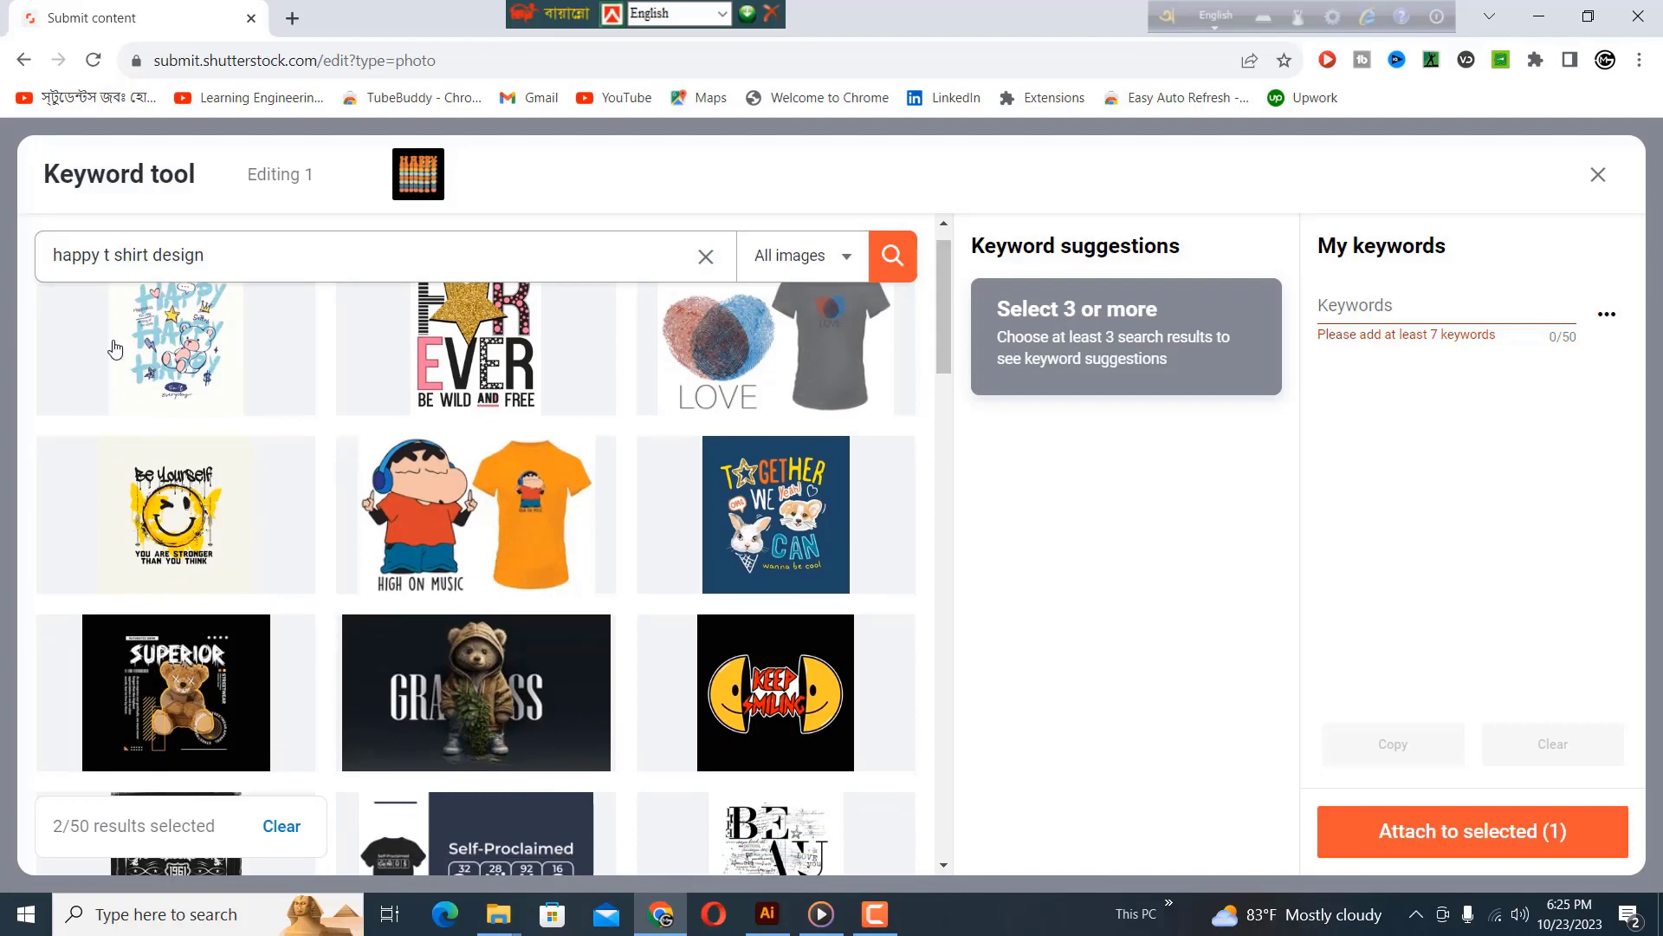
scroll(149, 394, "up", 1)
left_click(65, 331)
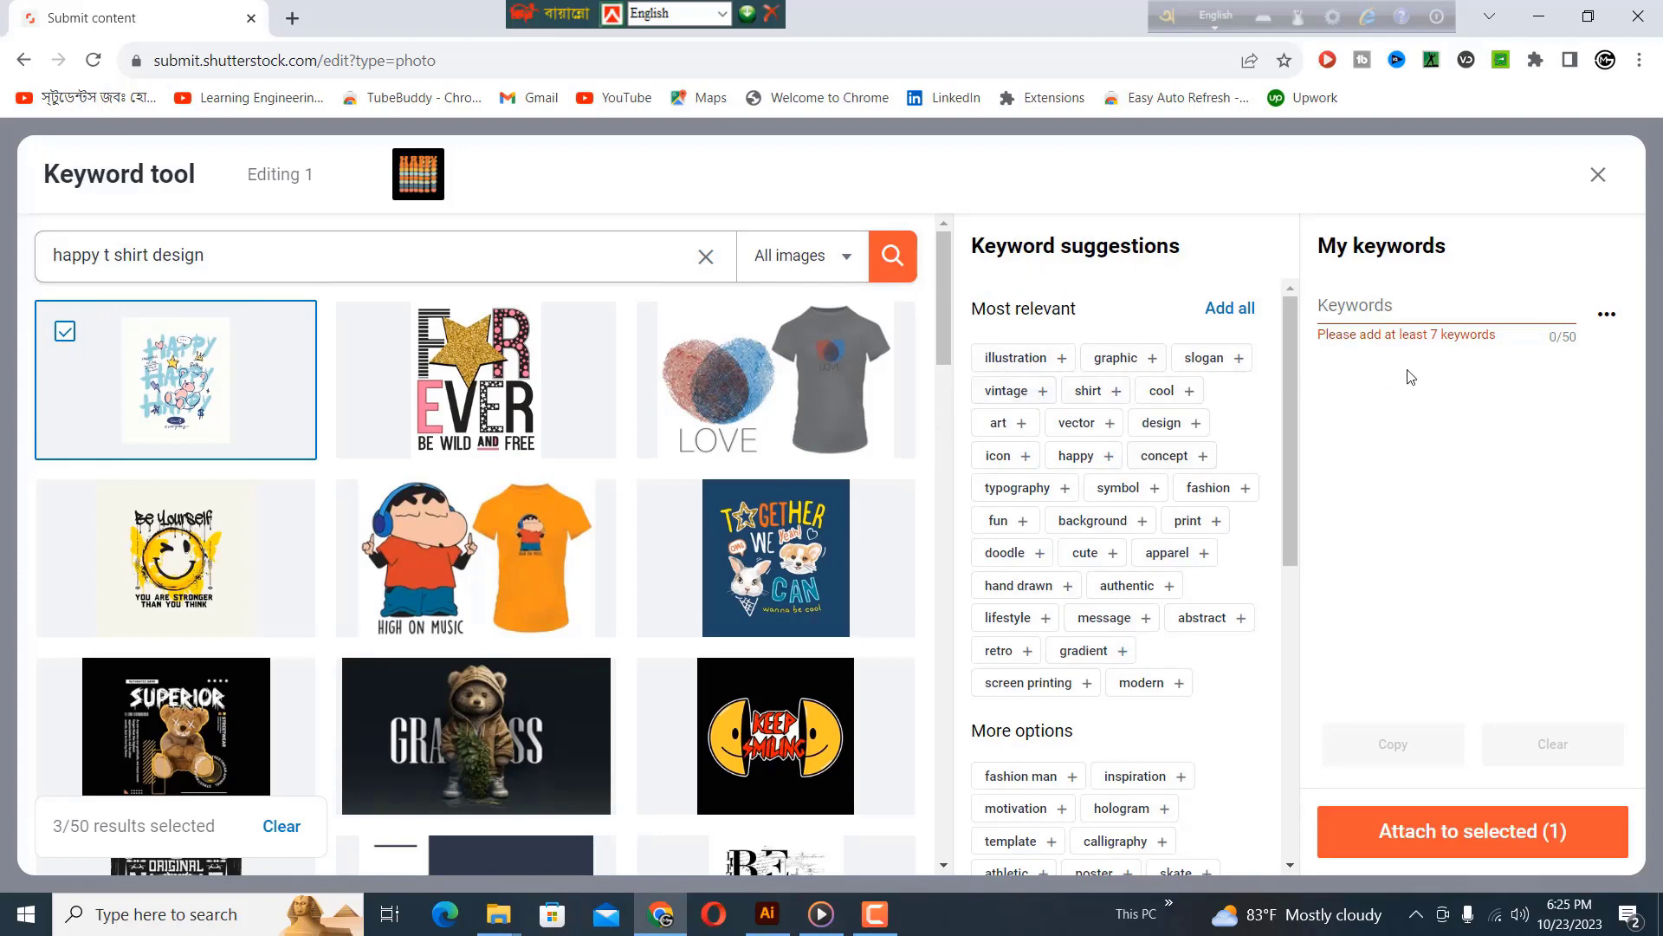
Add the suggested keywords "illustration", "graphic", "vintage", "vector", "art", "design" and "concept" to the image's keyword list.
left_click(1016, 355)
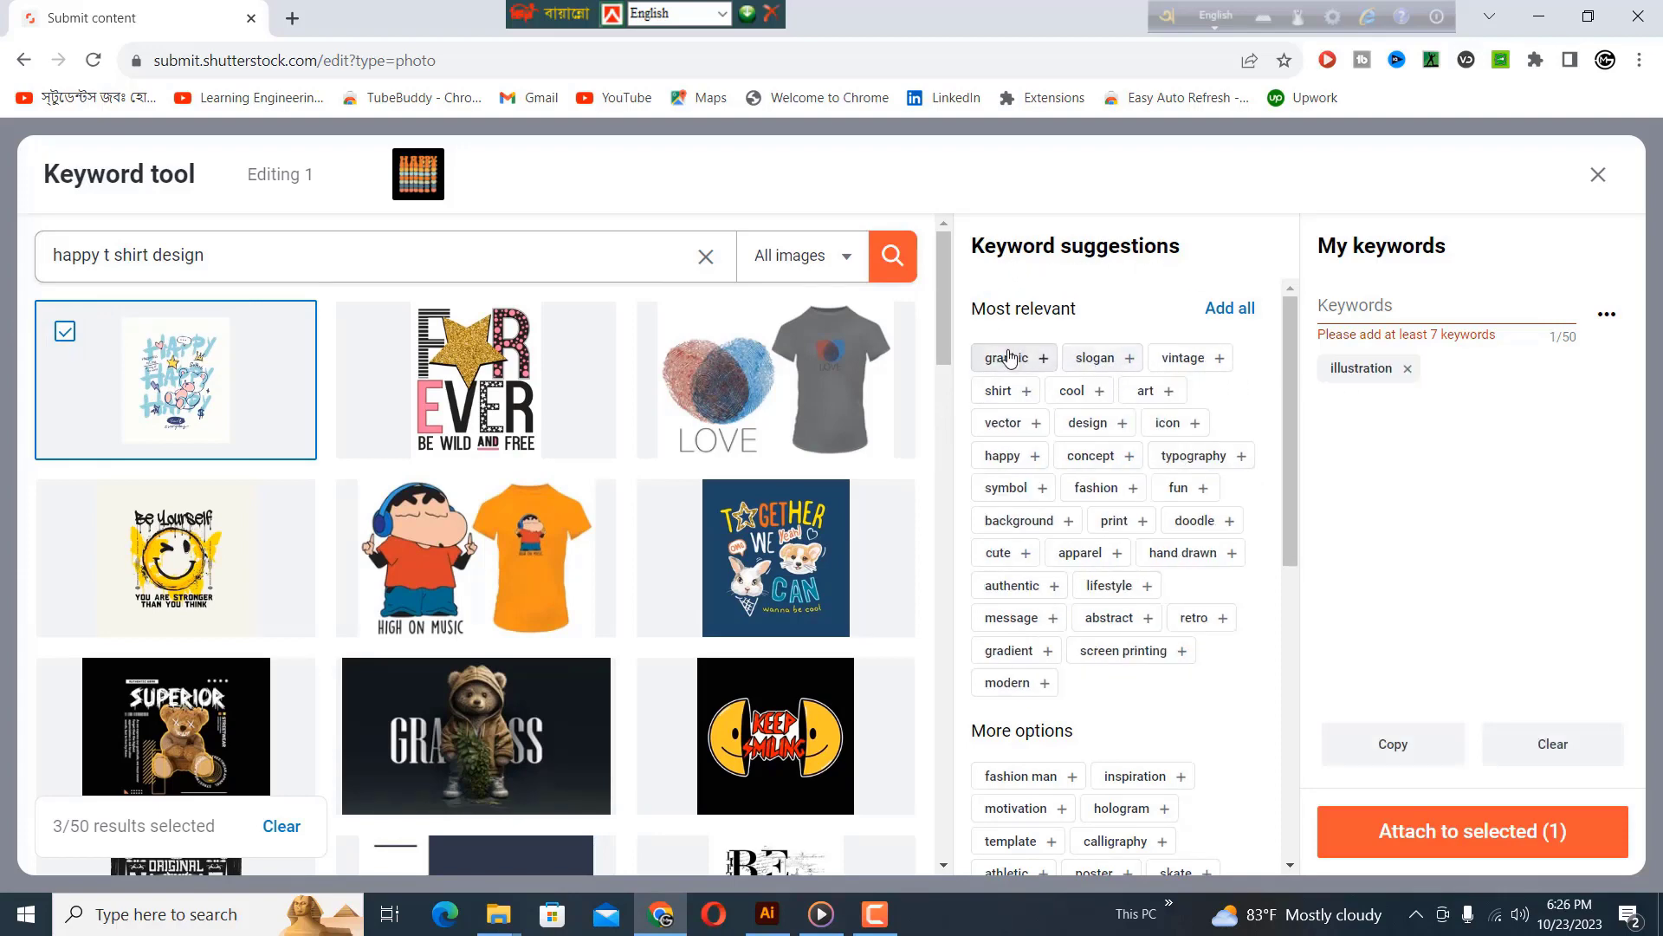
left_click(1011, 358)
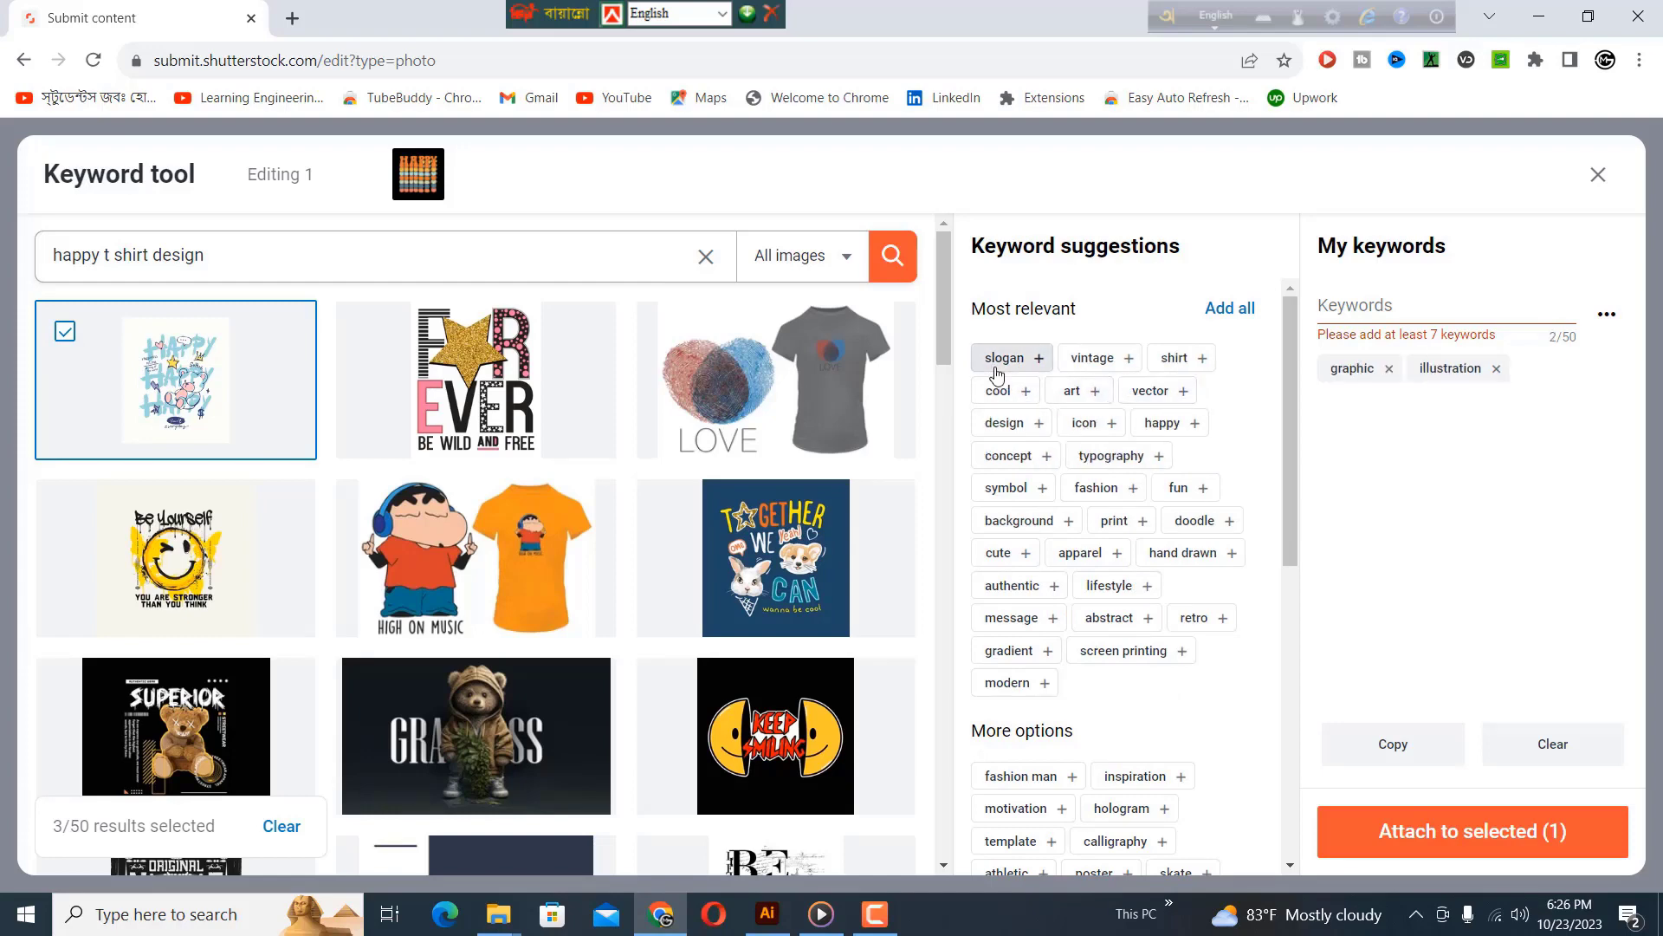
left_click(1090, 363)
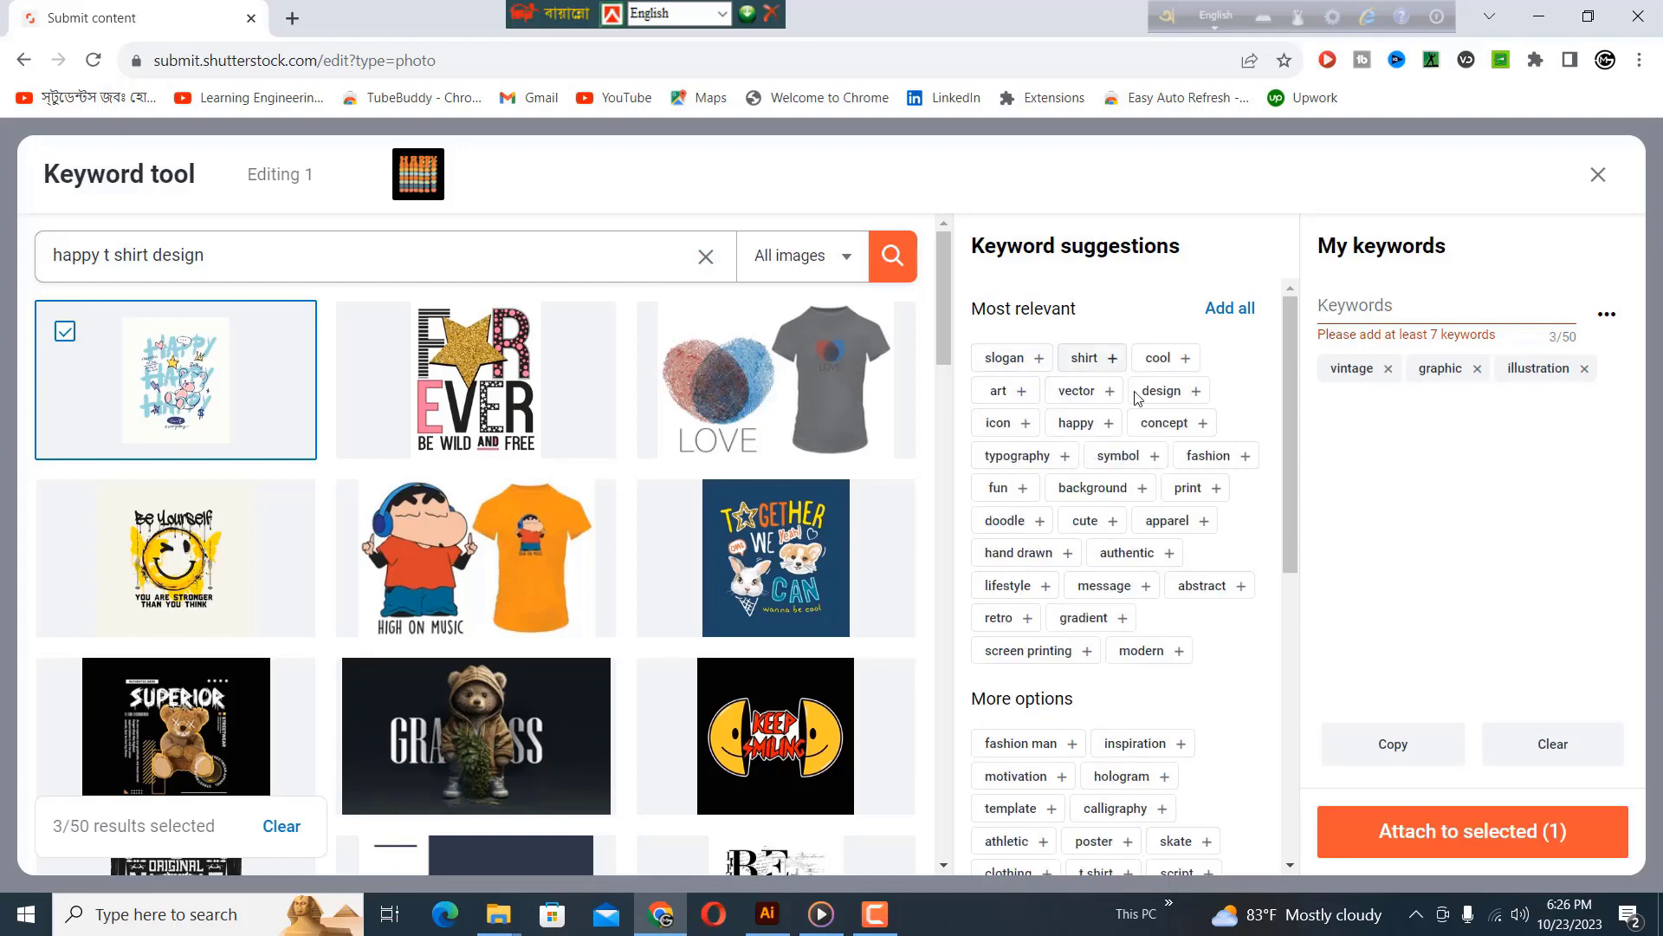
left_click(1074, 387)
left_click(1001, 390)
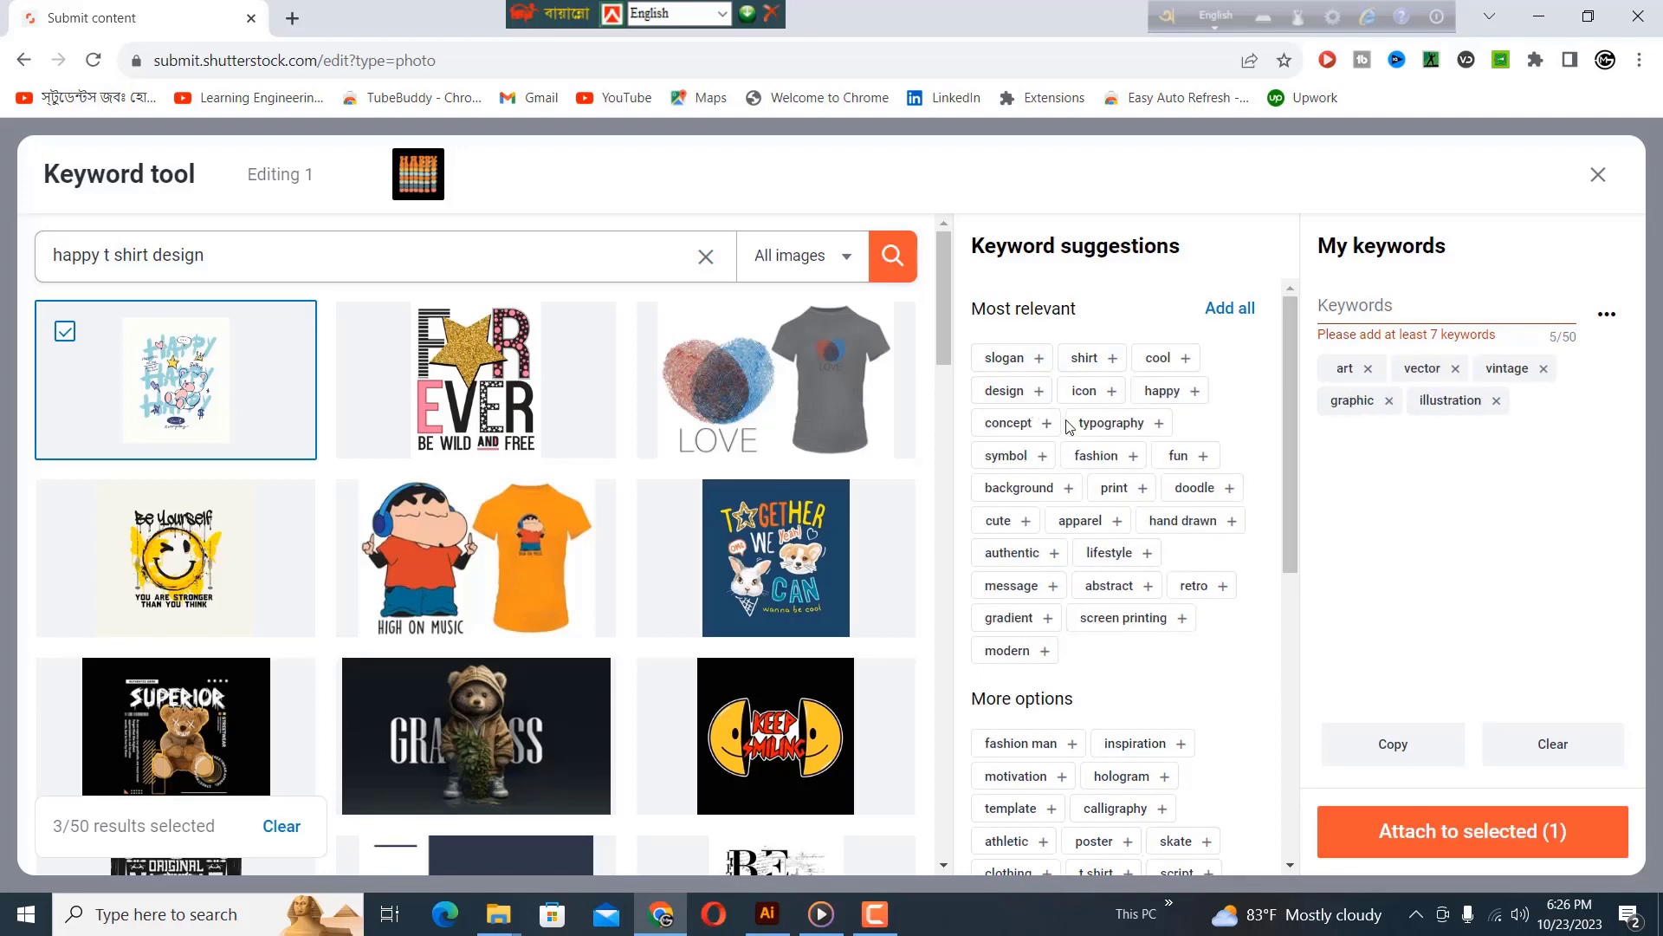
left_click(1025, 401)
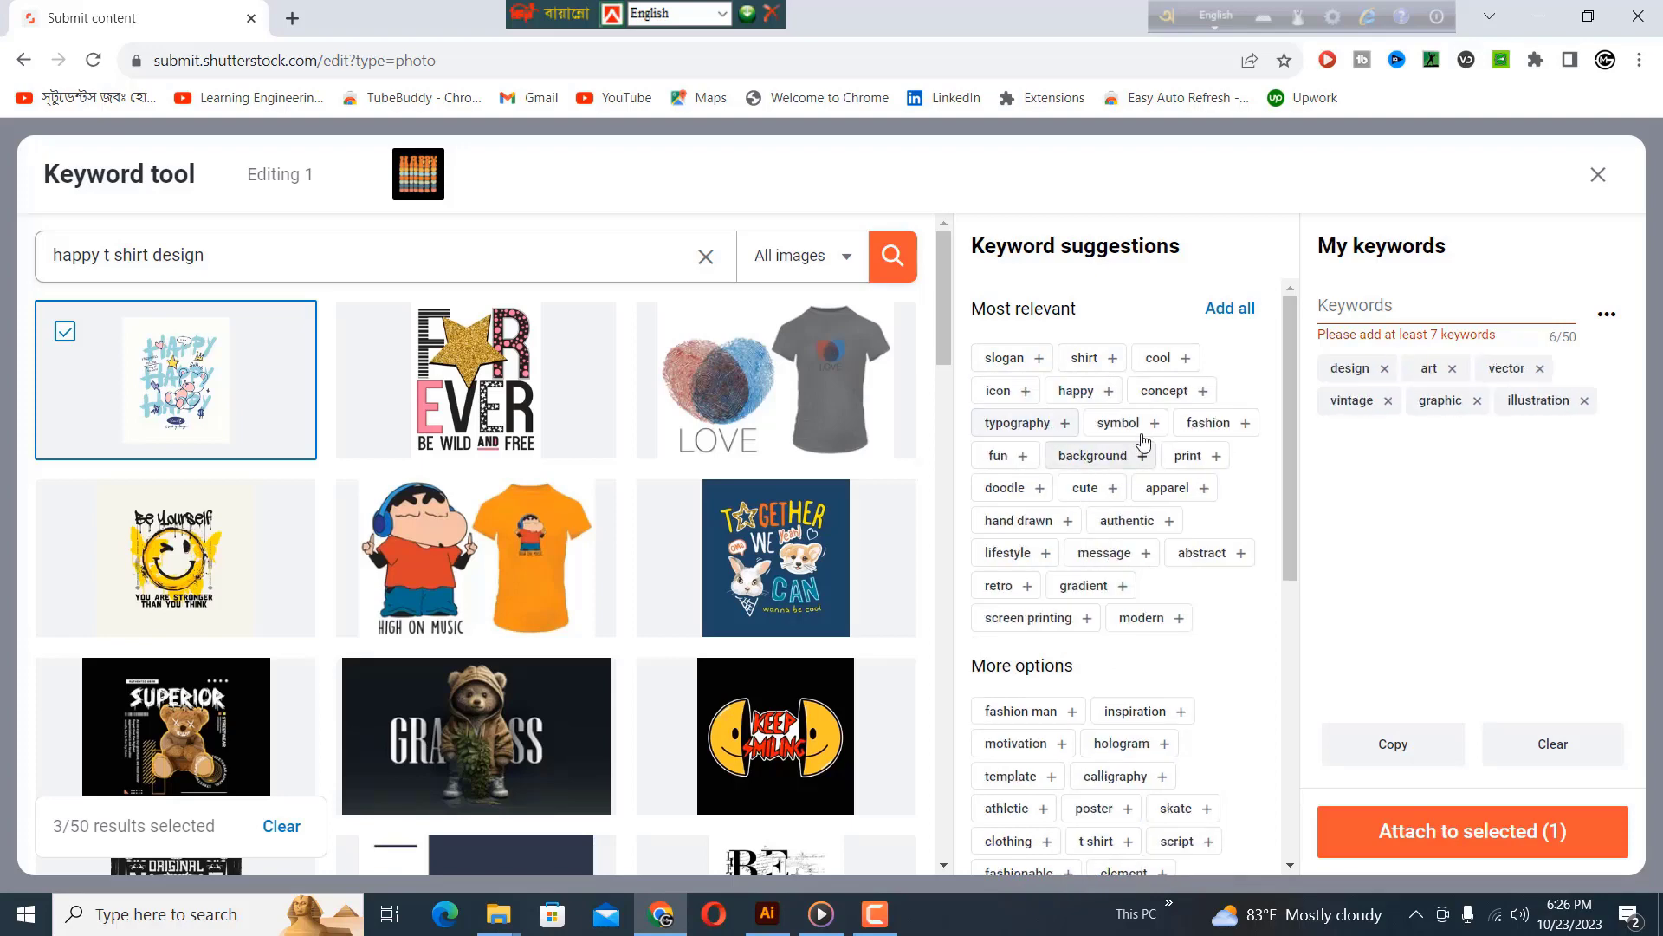
left_click(1169, 397)
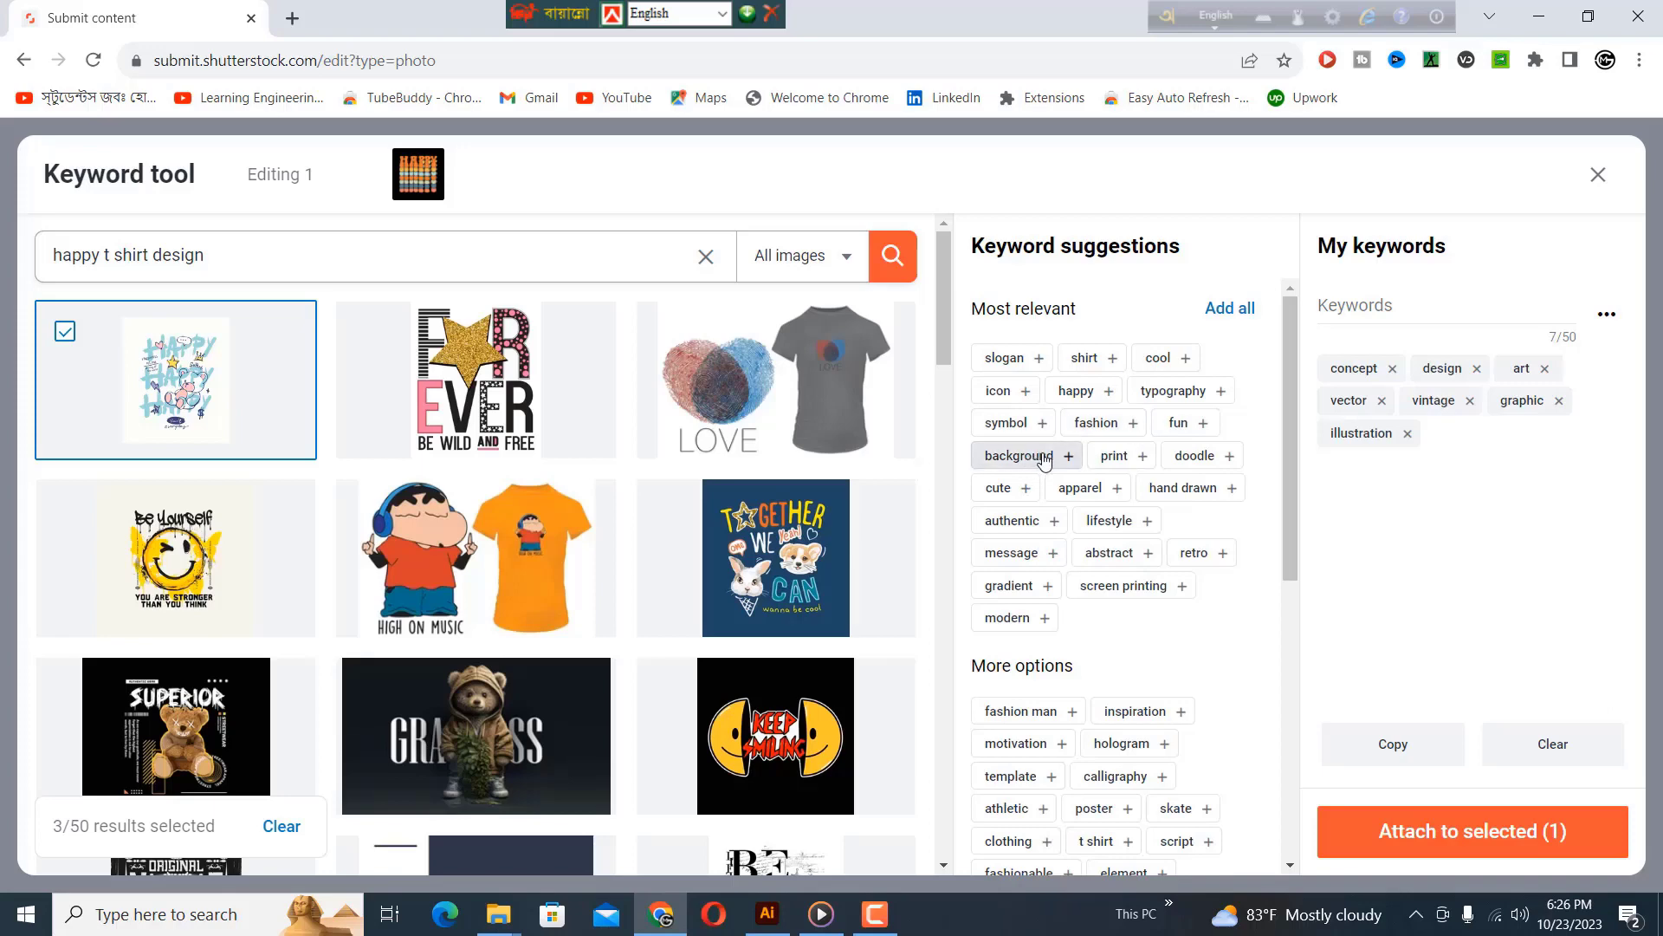